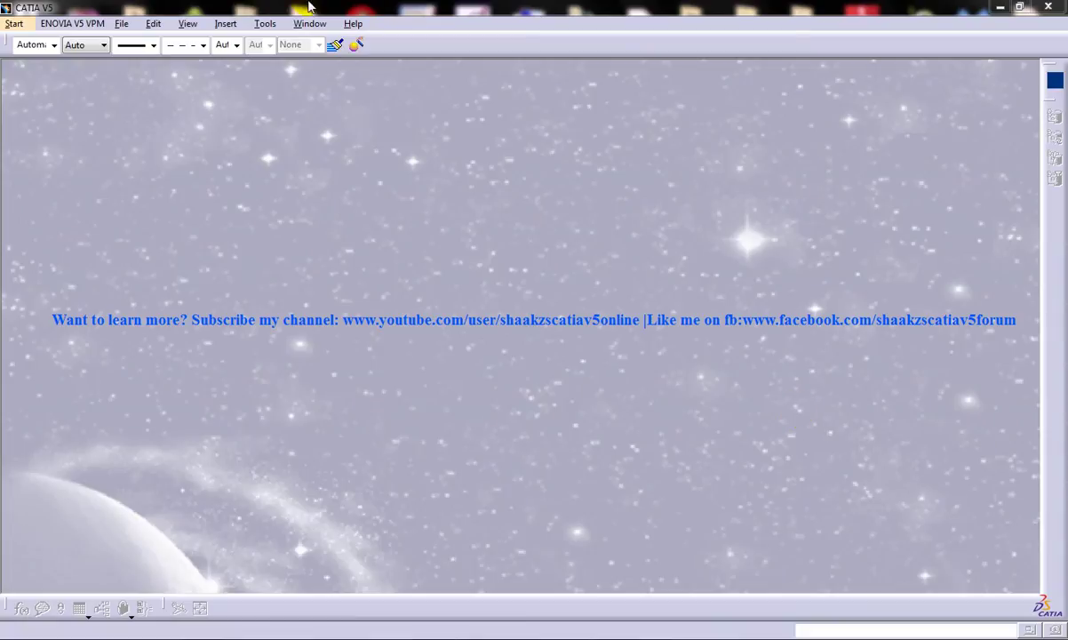
# - Start a new part in the Part Design workbench
pyautogui.click(13, 23)
pyautogui.moveTo(57, 59)
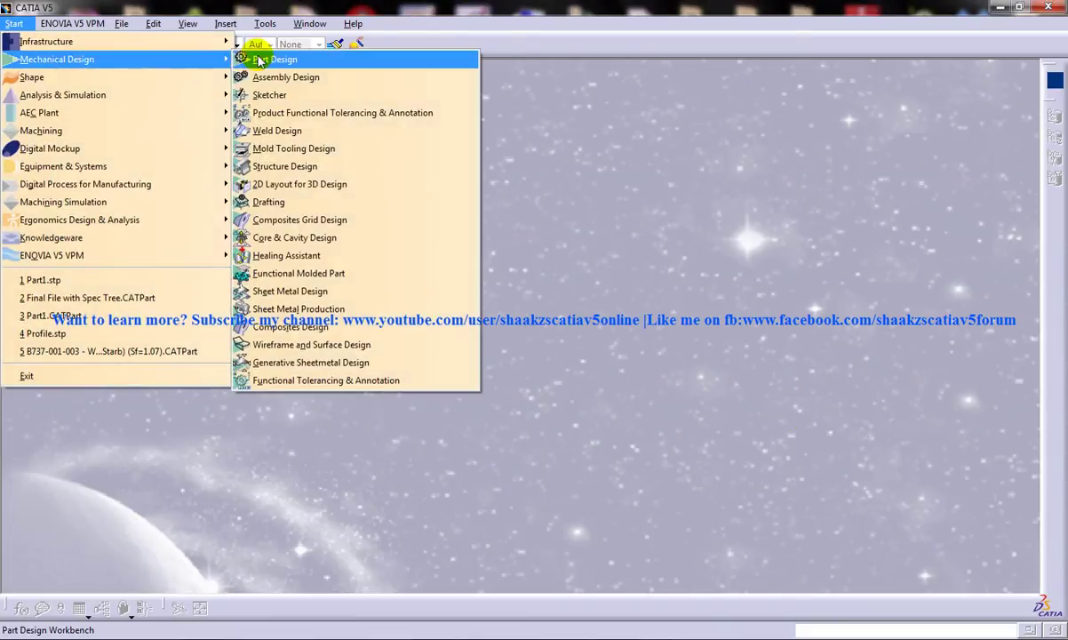
pyautogui.click(259, 59)
pyautogui.click(945, 569)
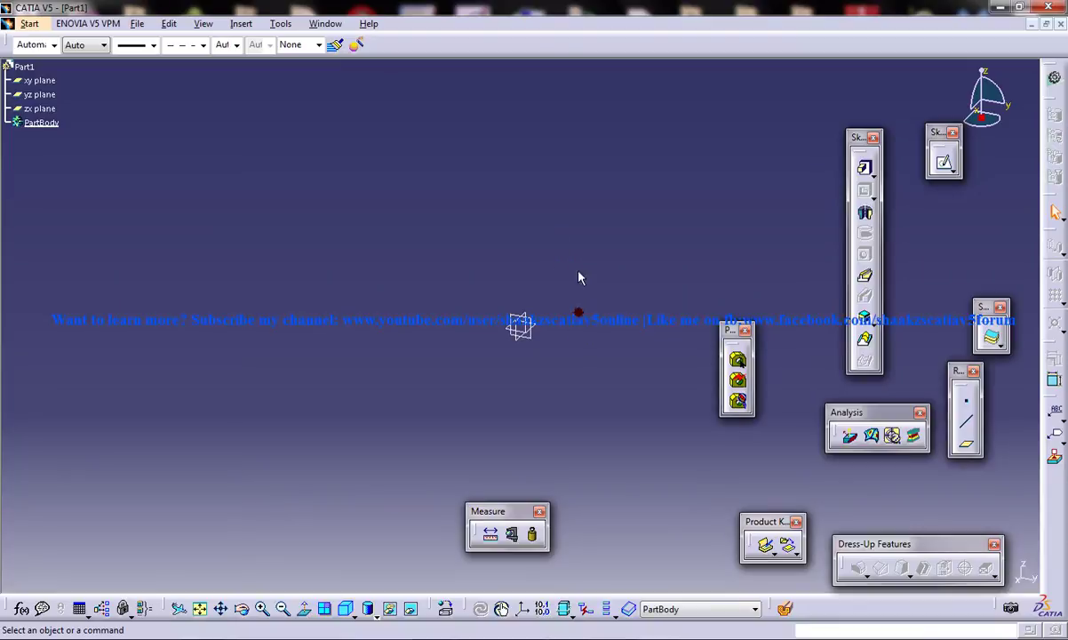
# - Open the recent file Part1.stp, dismiss its transfer report, and examine the imported bracket and its PartBody contents
pyautogui.click(171, 24)
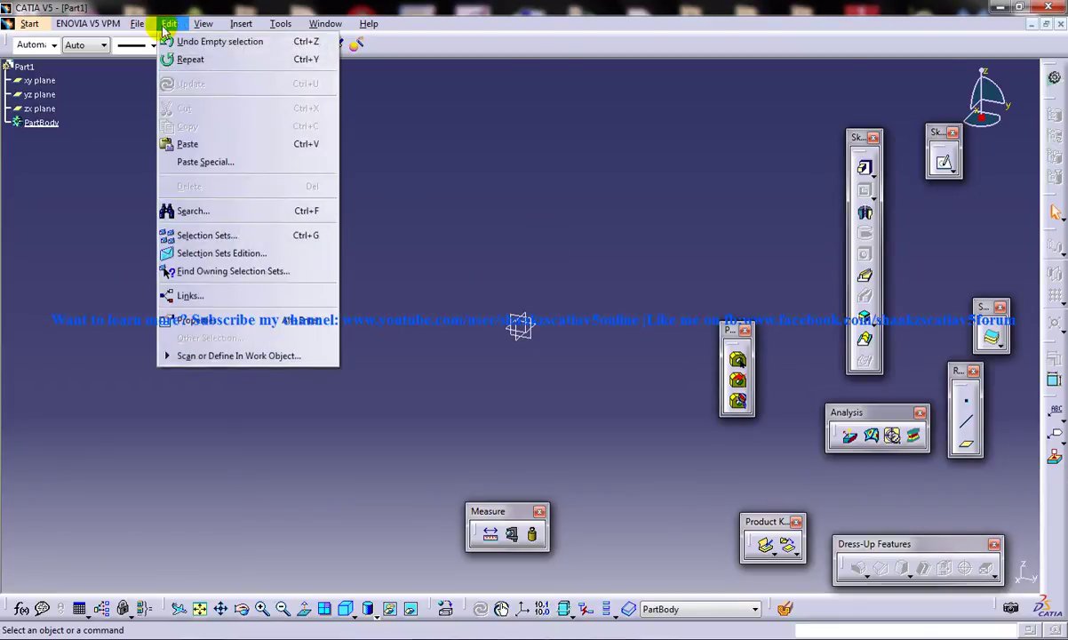
pyautogui.moveTo(130, 28)
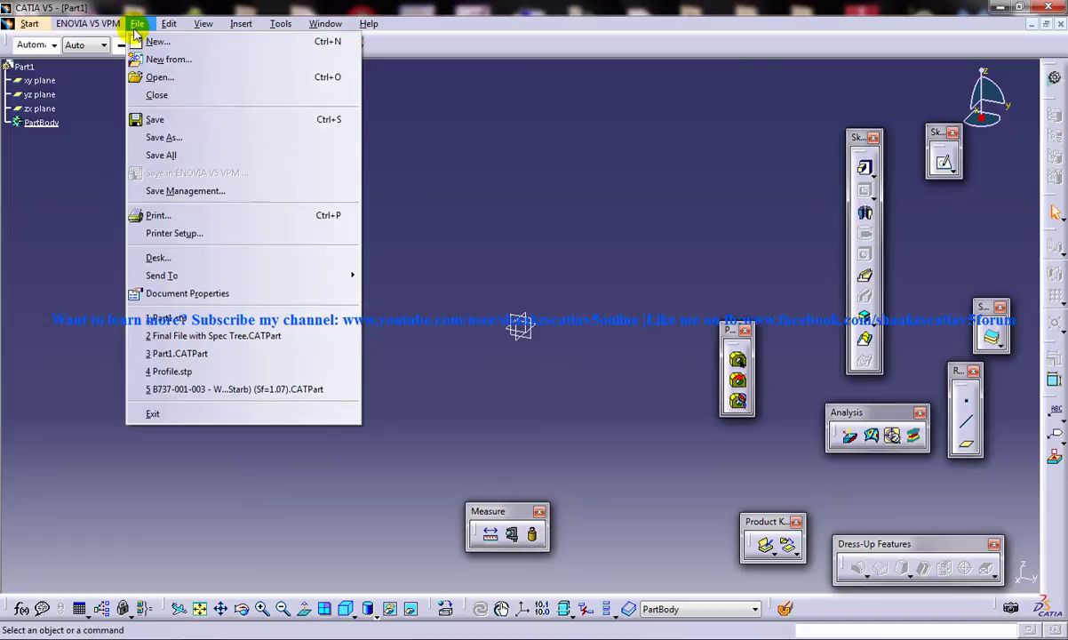
pyautogui.click(446, 138)
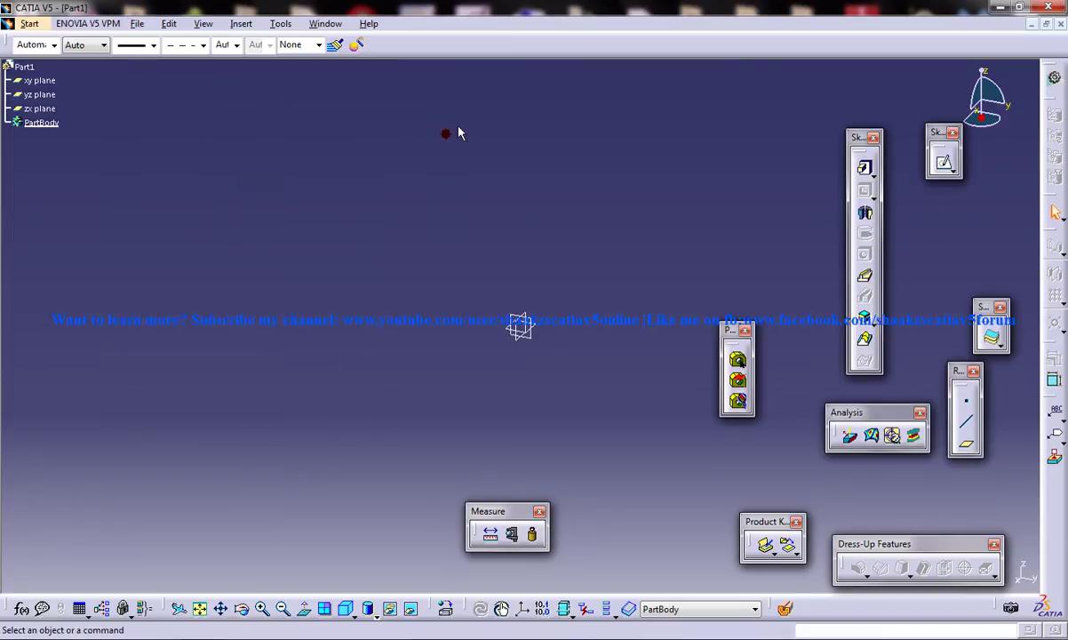
pyautogui.click(169, 24)
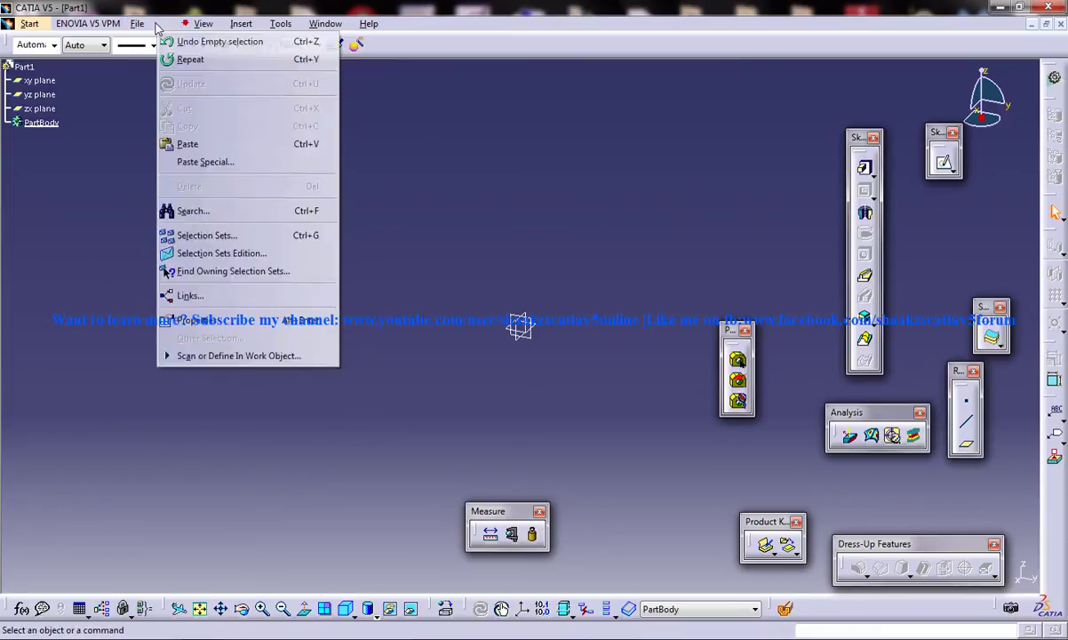
pyautogui.moveTo(149, 28)
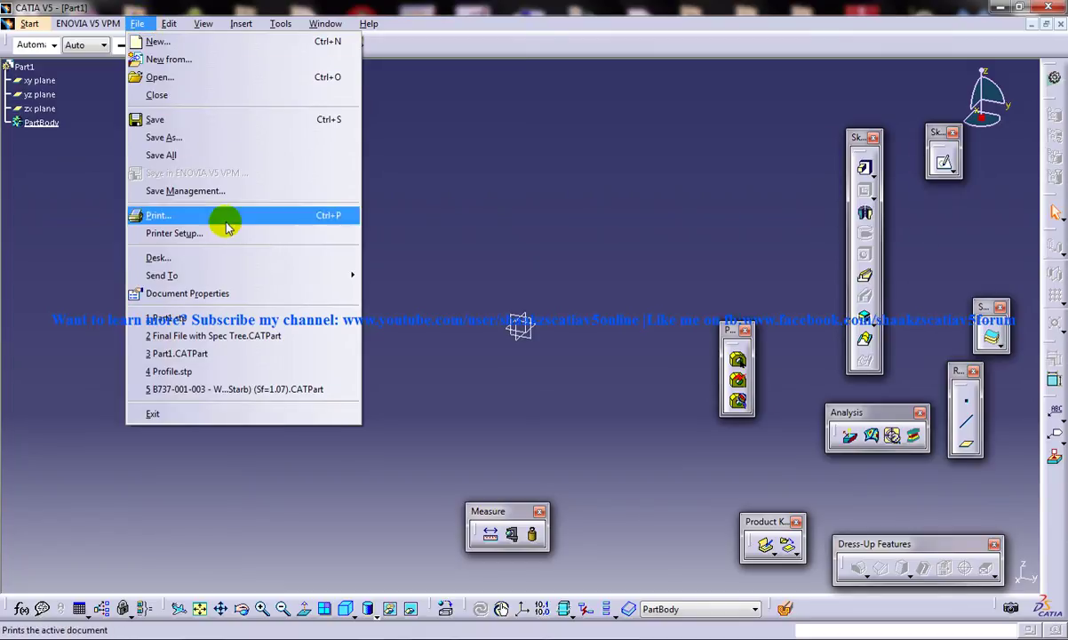
pyautogui.click(193, 322)
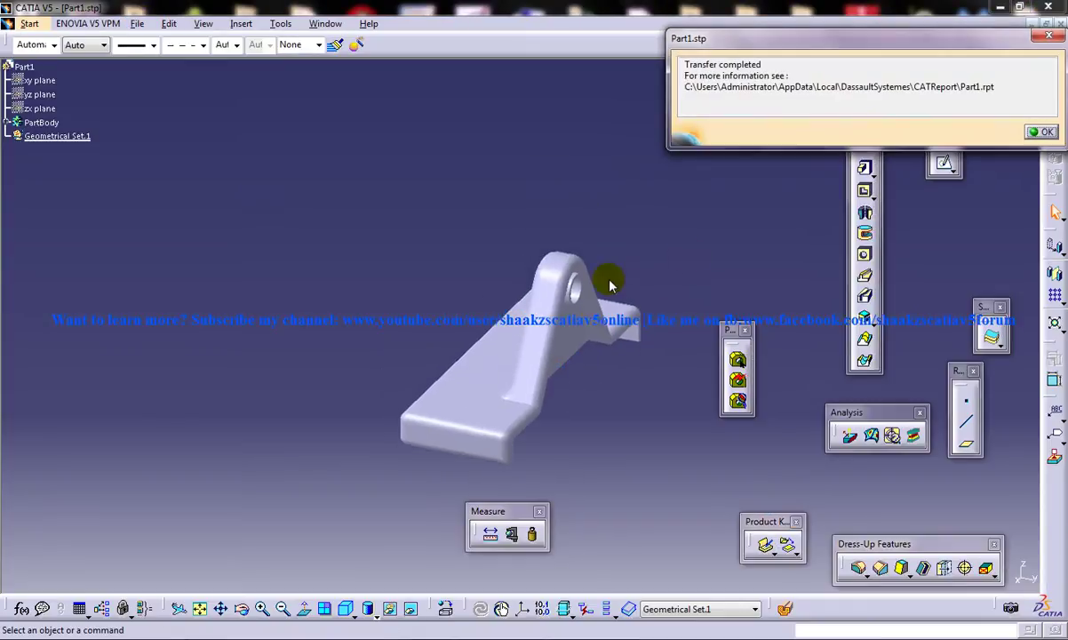
pyautogui.click(1048, 35)
pyautogui.moveTo(410, 391); pyautogui.dragTo(537, 298, button='middle')
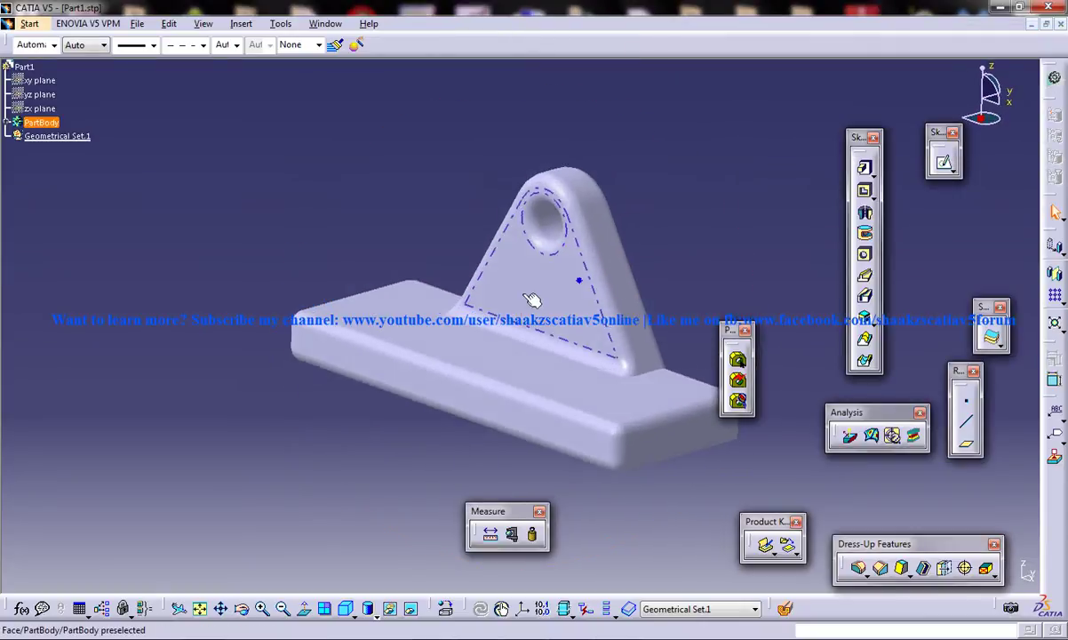
pyautogui.click(7, 123)
pyautogui.moveTo(405, 200); pyautogui.dragTo(292, 369, button='middle')
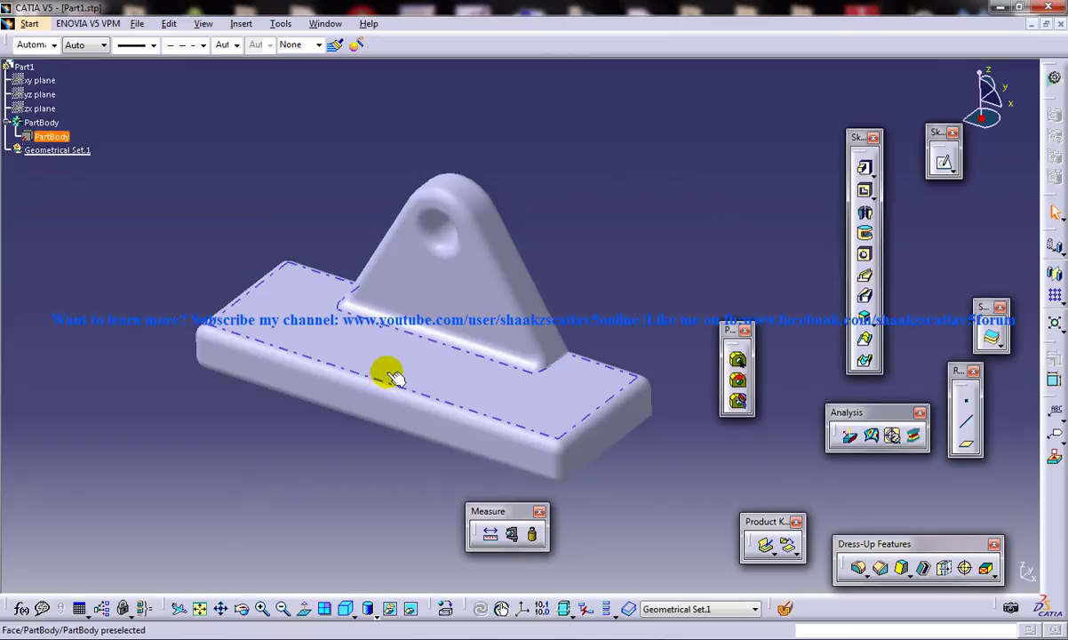
# - Open Final File with Spec Tree.CATPart and examine its feature tree and the EdgeFillet.9 definition, leaving that definition without changes
pyautogui.click(138, 24)
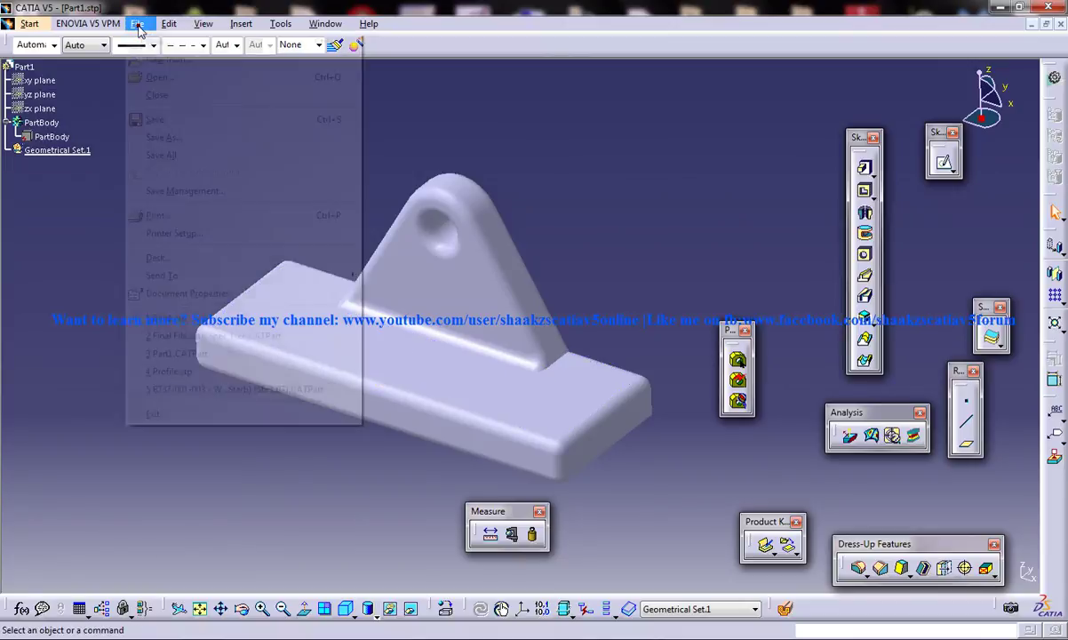
pyautogui.click(251, 337)
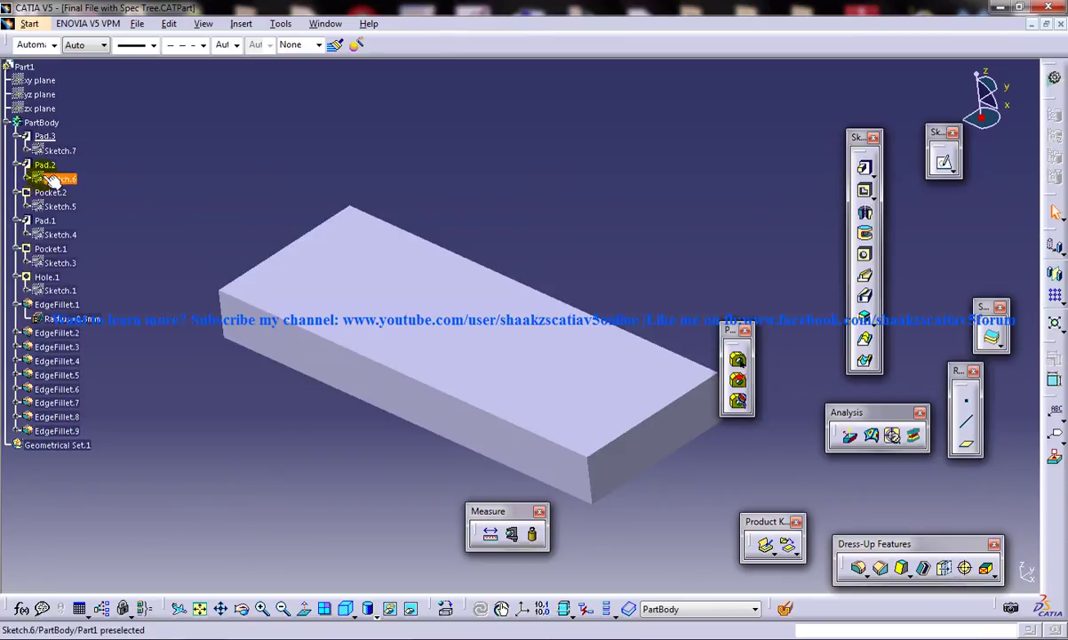
pyautogui.click(57, 431)
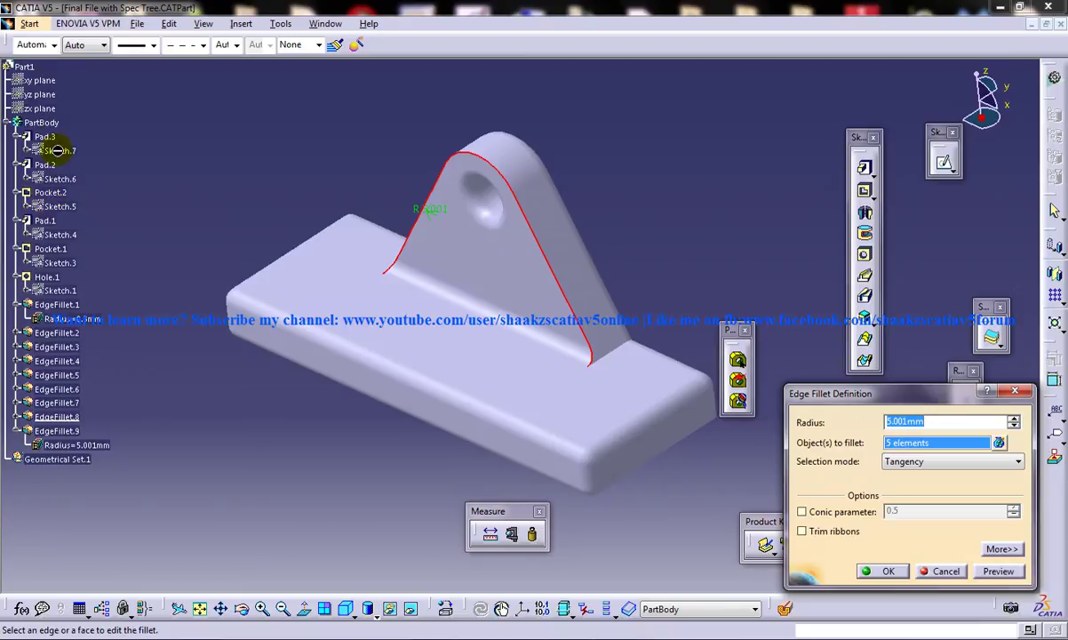
pyautogui.click(947, 571)
pyautogui.moveTo(489, 175); pyautogui.dragTo(525, 208, button='middle')
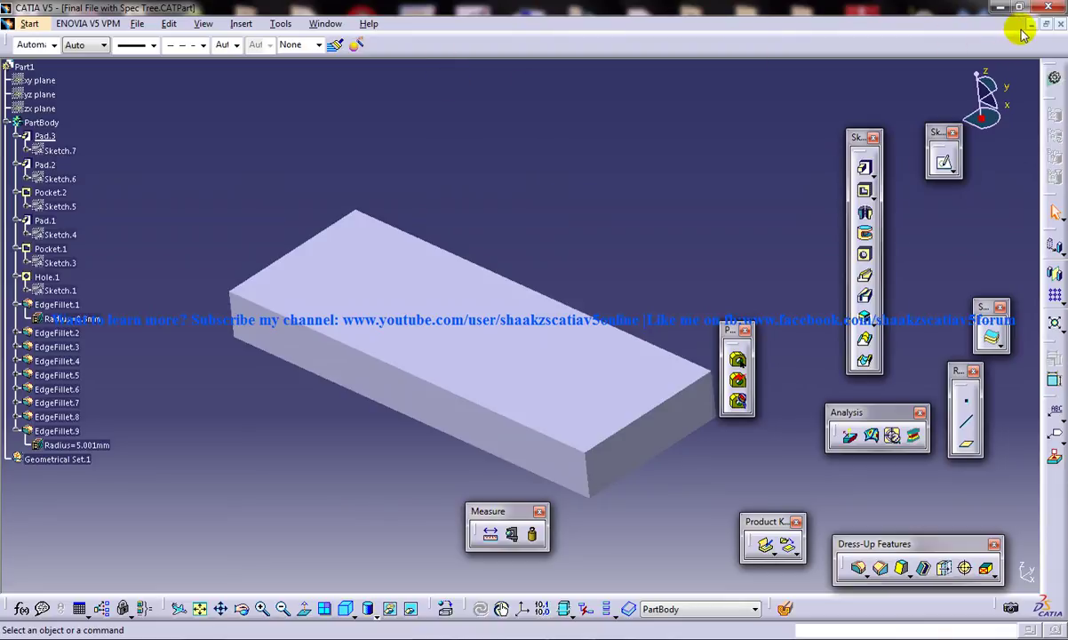
# - Close Final File with Spec Tree.CATPart and Part1.stp to return to the empty new part
pyautogui.click(1057, 24)
pyautogui.click(626, 357)
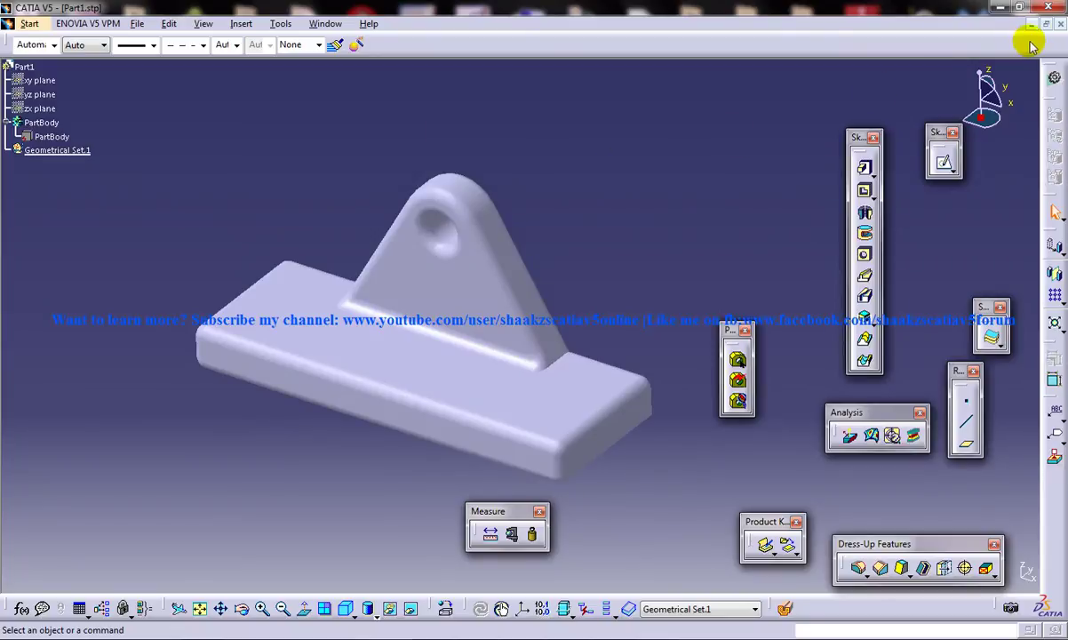
pyautogui.click(1058, 25)
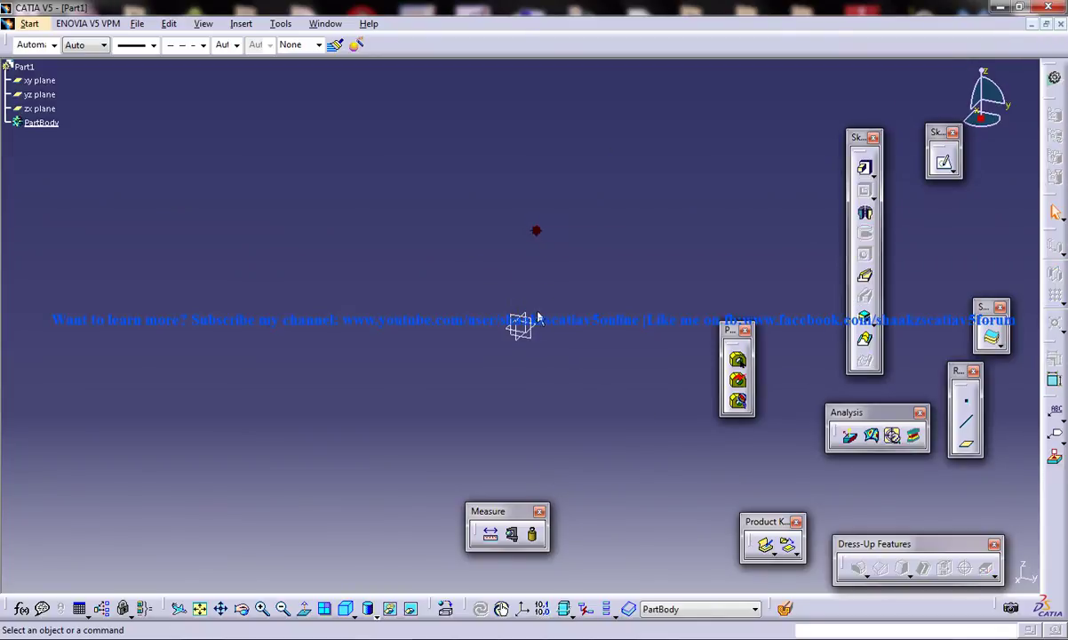
# - Sketch a centered rectangle about 162 by 68 mm at the origin on the xy plane and pad it 20 mm
pyautogui.click(944, 162)
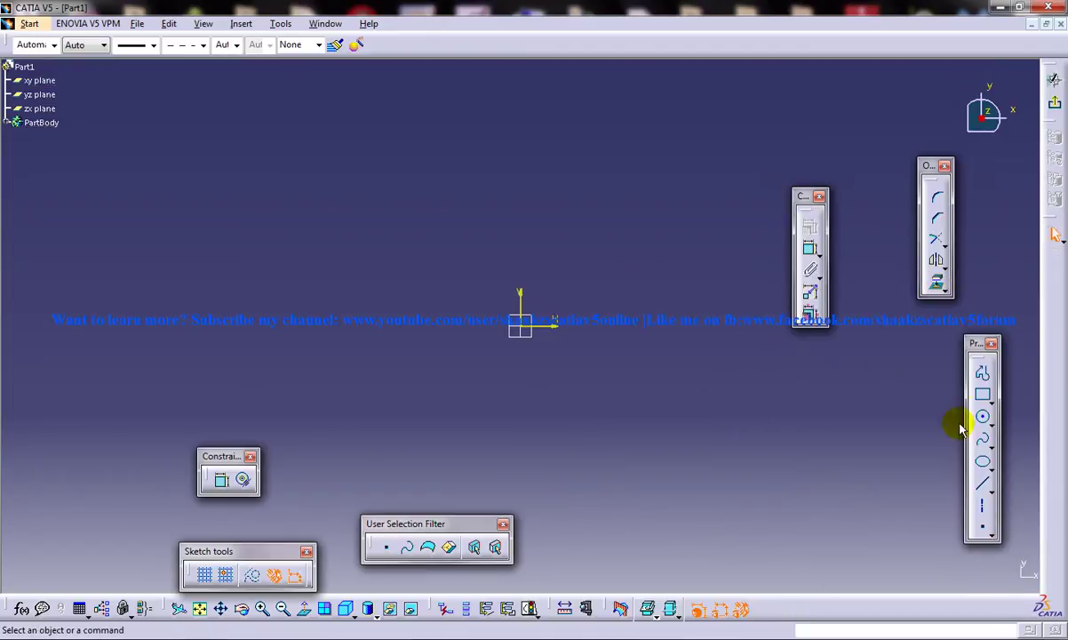
pyautogui.click(989, 406)
pyautogui.click(1027, 414)
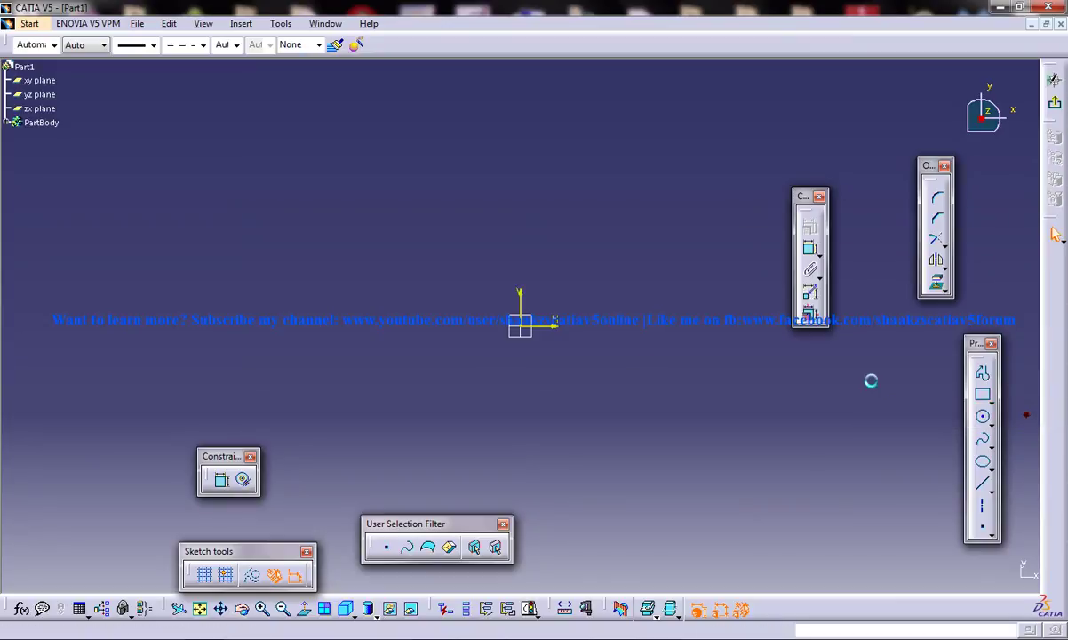
pyautogui.click(522, 326)
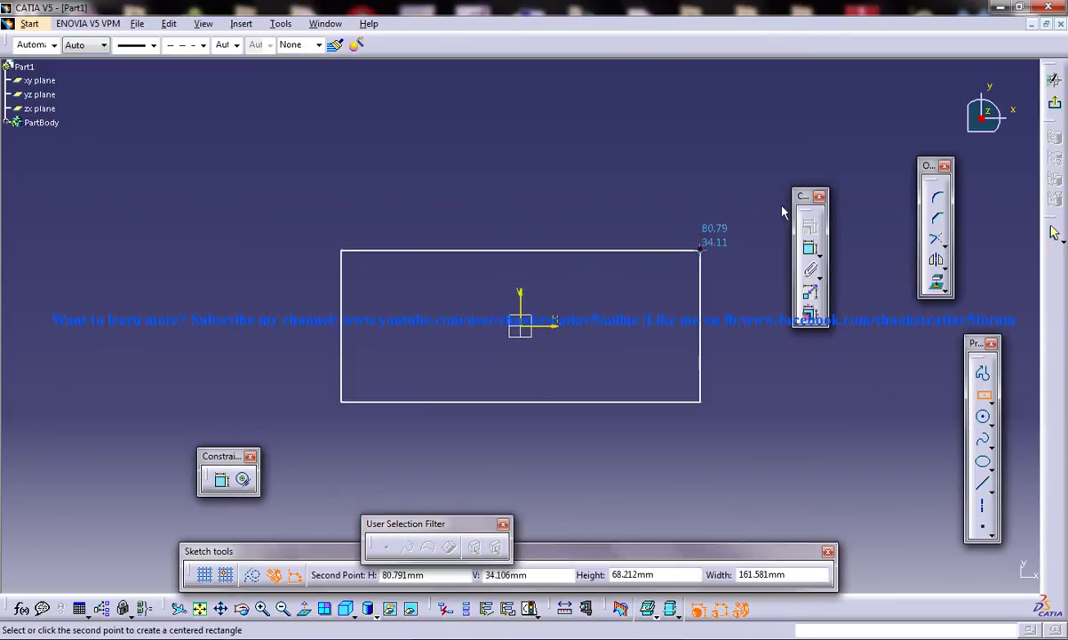
pyautogui.click(700, 255)
pyautogui.click(1055, 80)
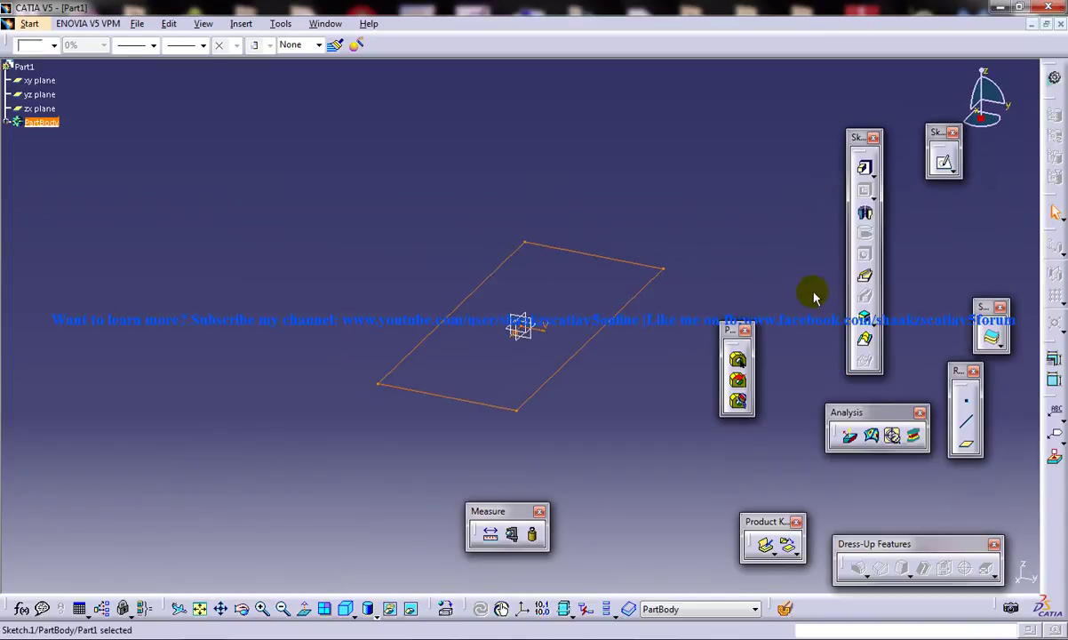
pyautogui.click(865, 166)
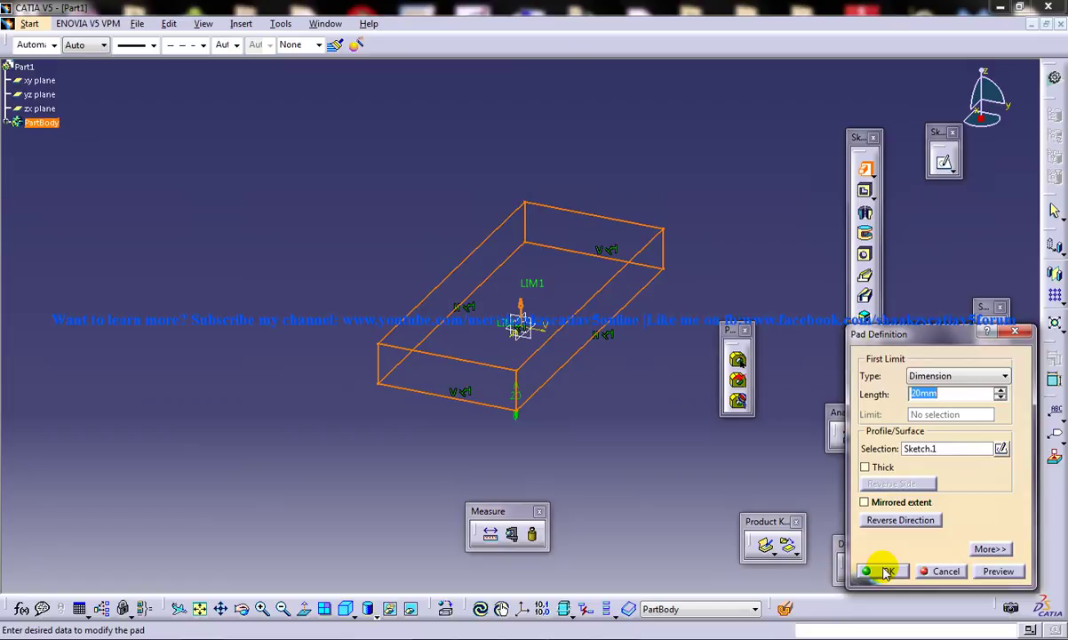
pyautogui.click(886, 571)
# - Start a sketch on the block's long side face and draw a circle above the block, centered on the vertical axis
pyautogui.moveTo(464, 429); pyautogui.dragTo(627, 431, button='middle')
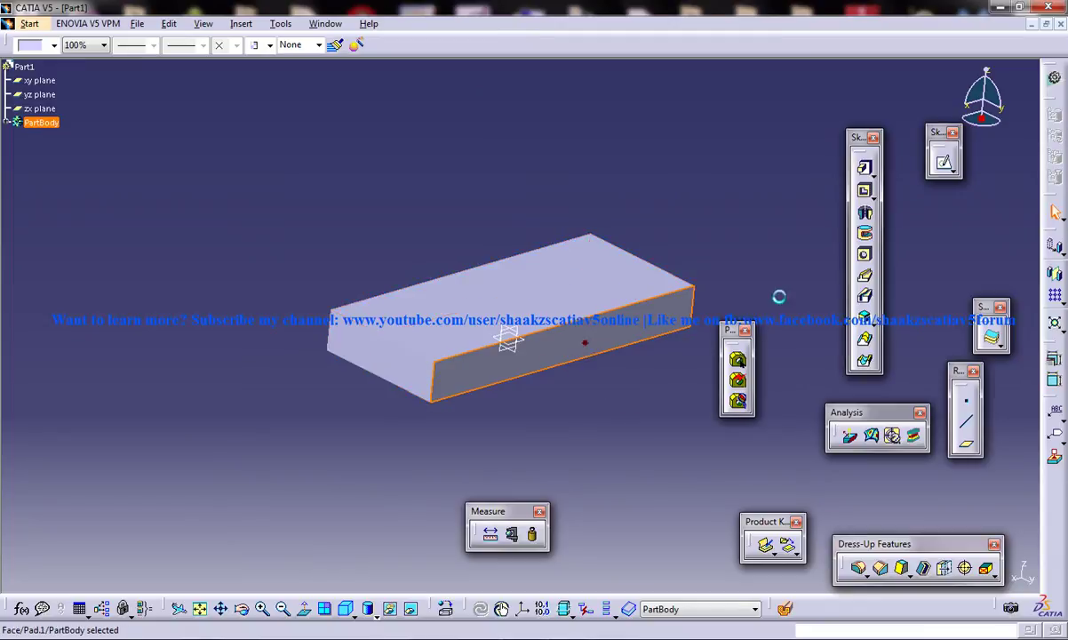
pyautogui.click(944, 160)
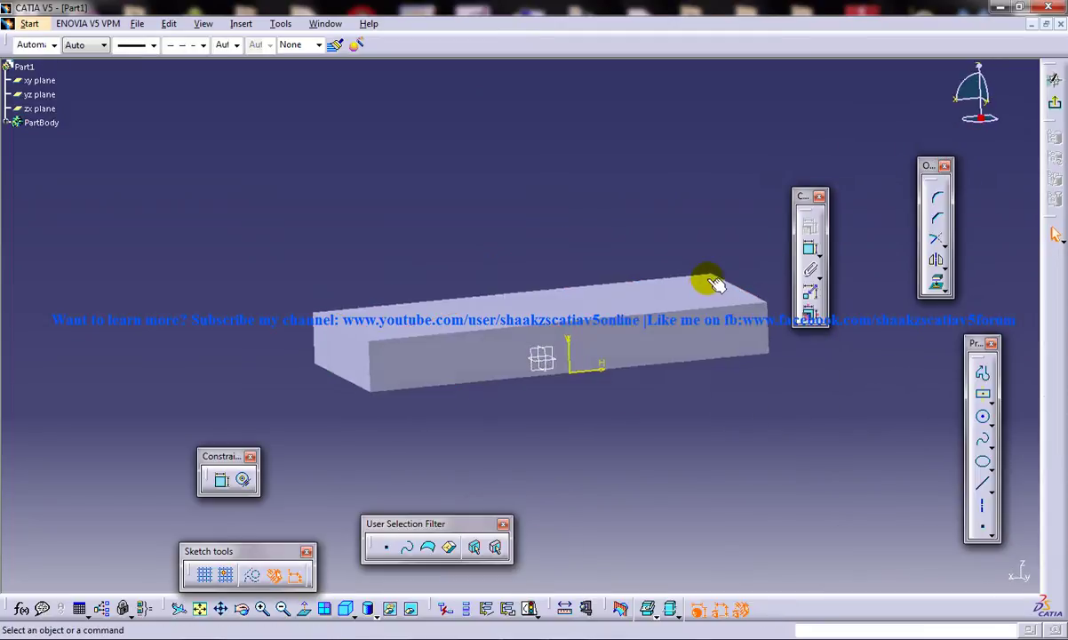
pyautogui.click(981, 415)
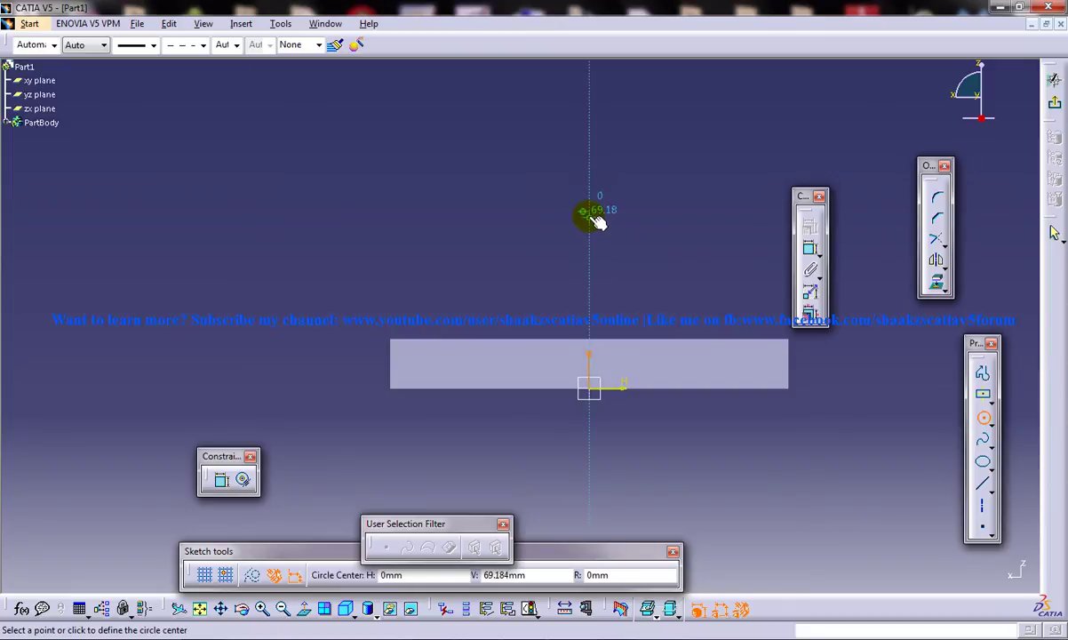
pyautogui.click(589, 220)
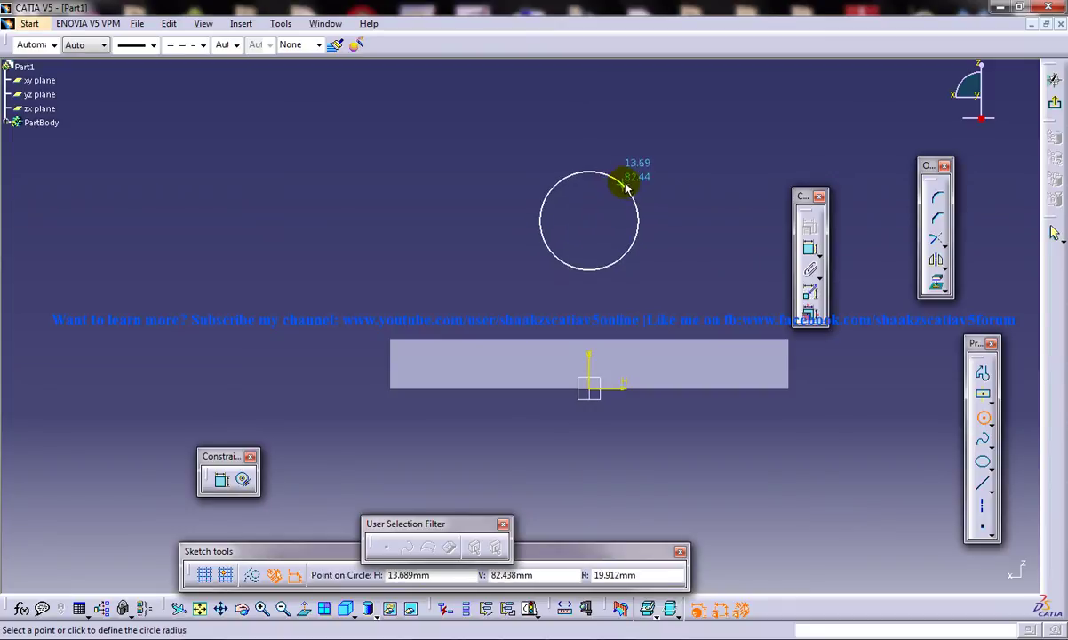
pyautogui.click(632, 179)
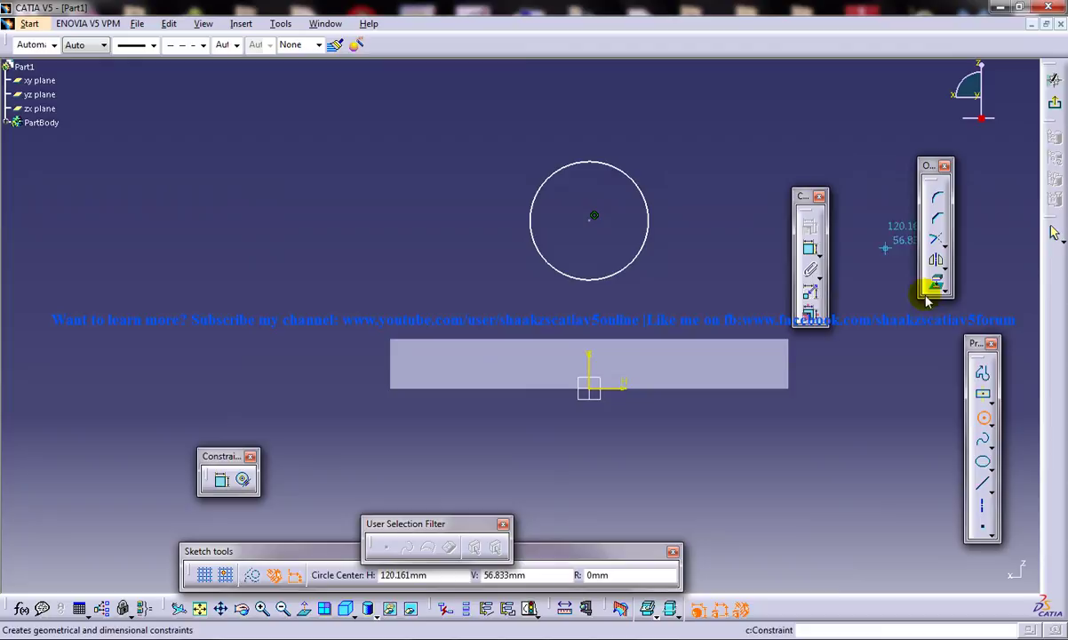
# - Draw a line about 100 mm long, tangent to the circle's left side and ending inside the block, and project the block's top edge
pyautogui.click(982, 374)
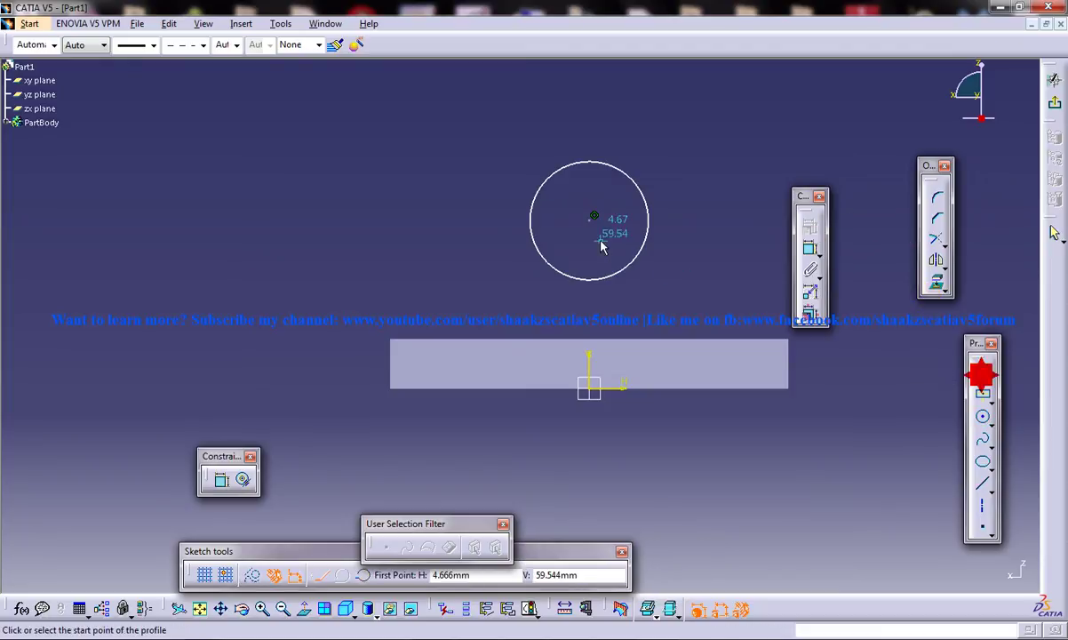
pyautogui.click(562, 135)
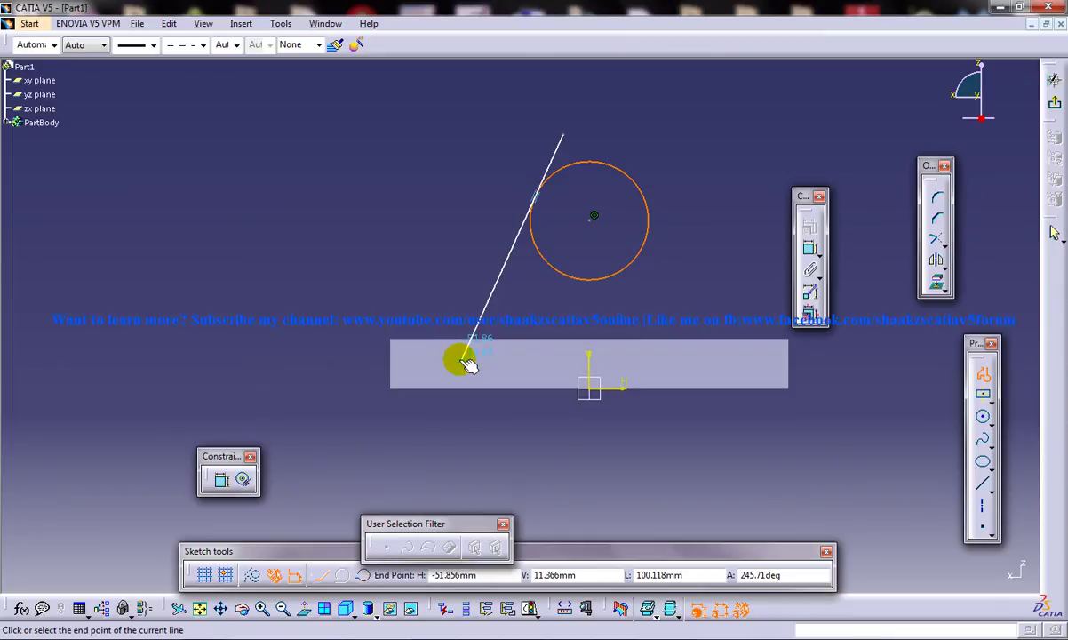
pyautogui.moveTo(622, 288); pyautogui.dragTo(615, 279, button='middle')
pyautogui.click(350, 436)
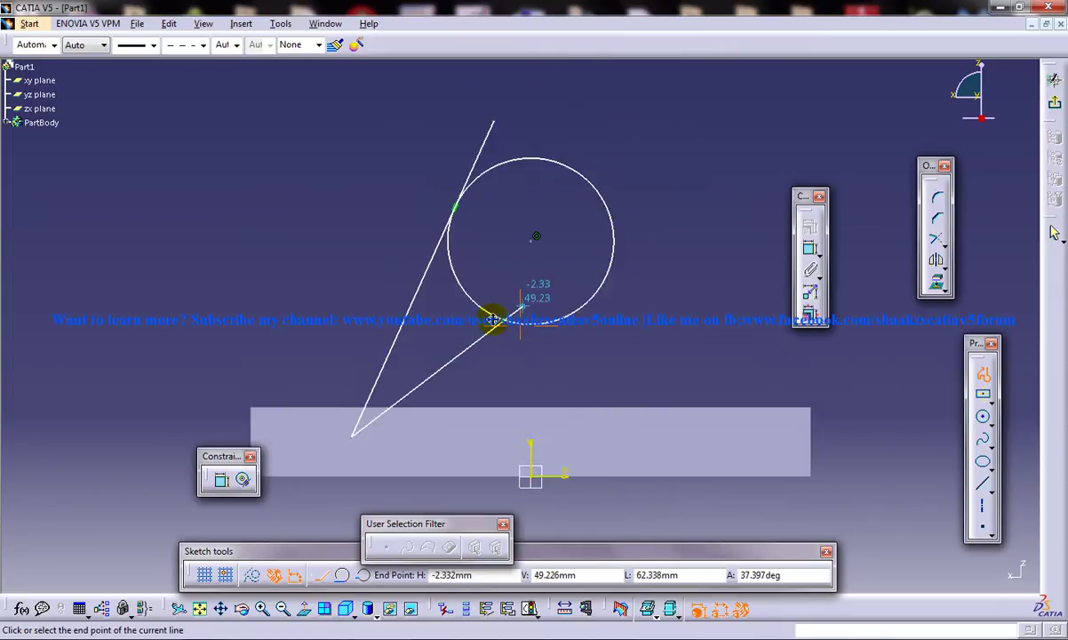
pyautogui.press('Escape')
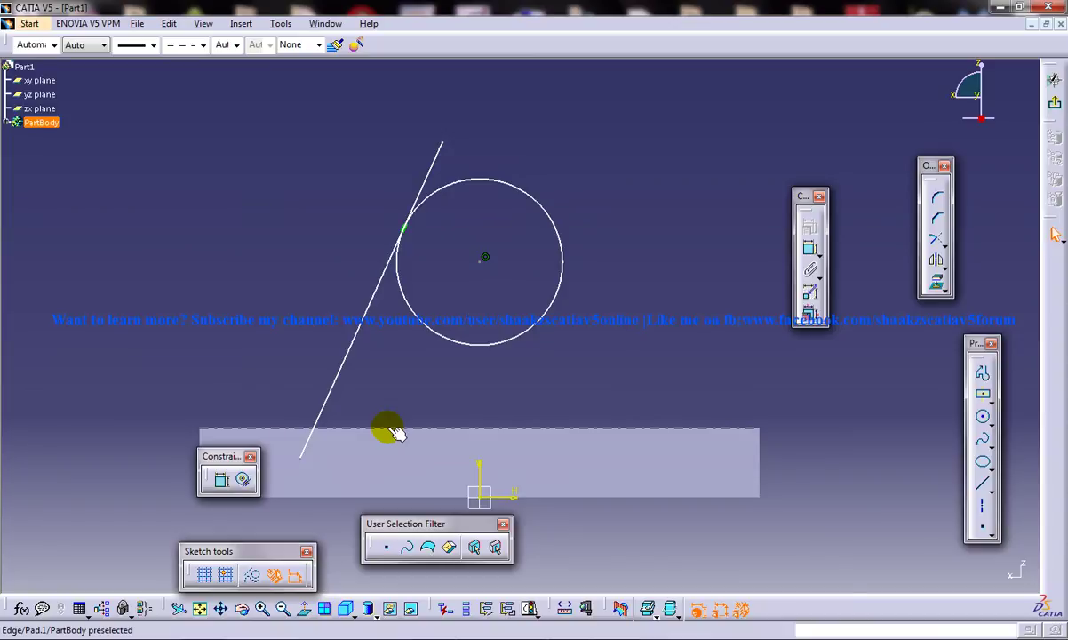
pyautogui.click(391, 429)
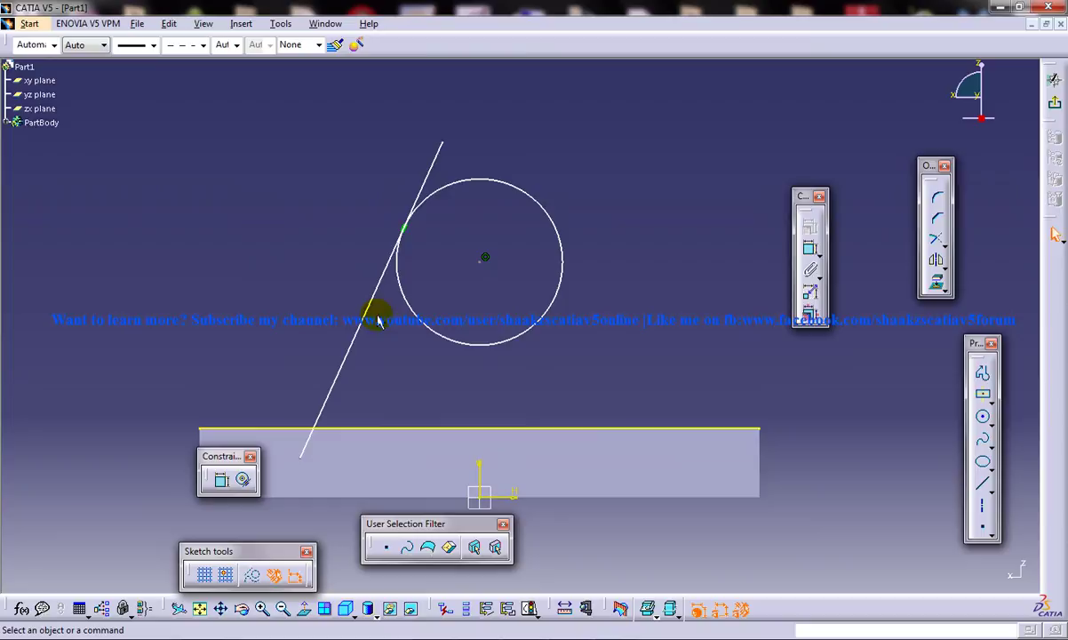
# - Quick Trim the line's ends beyond the circle and below the projected edge, then move its lower endpoint outward along that edge
pyautogui.click(946, 245)
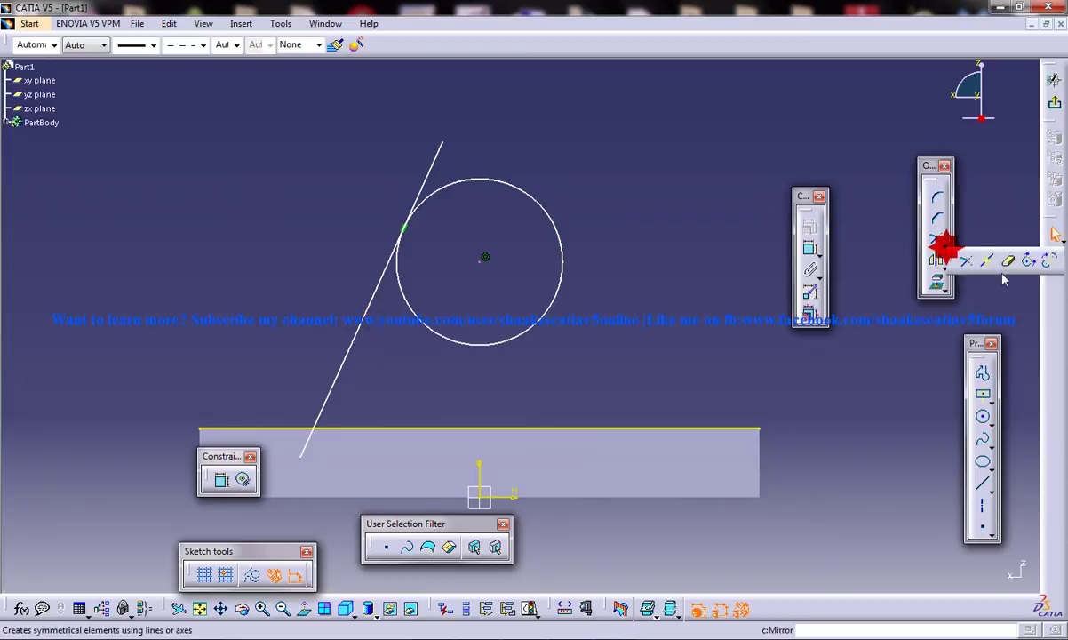
pyautogui.click(1010, 260)
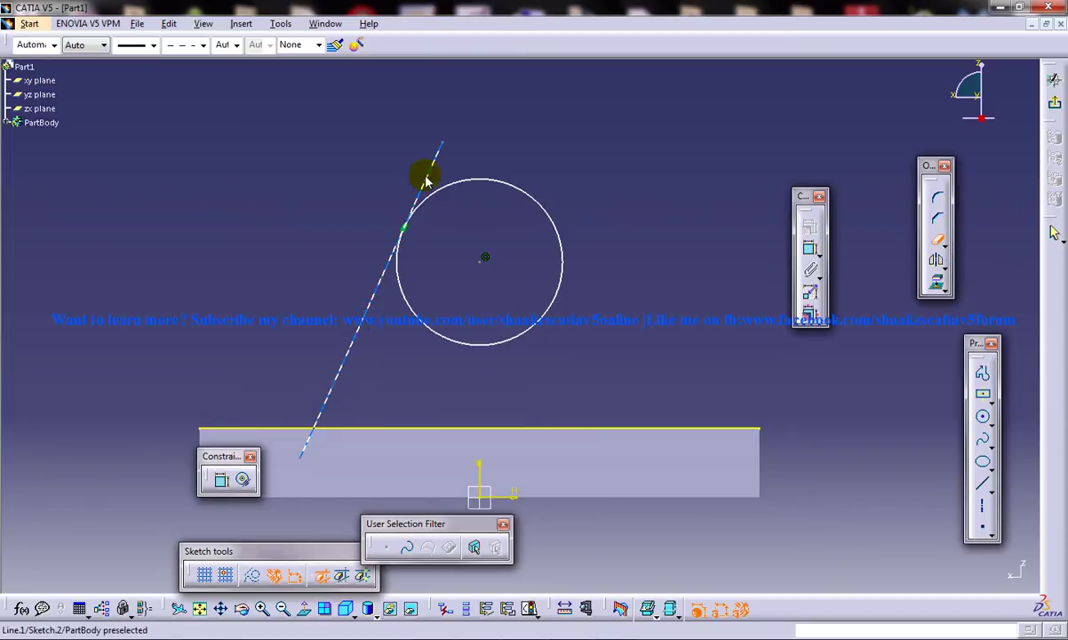
pyautogui.click(341, 364)
pyautogui.click(305, 447)
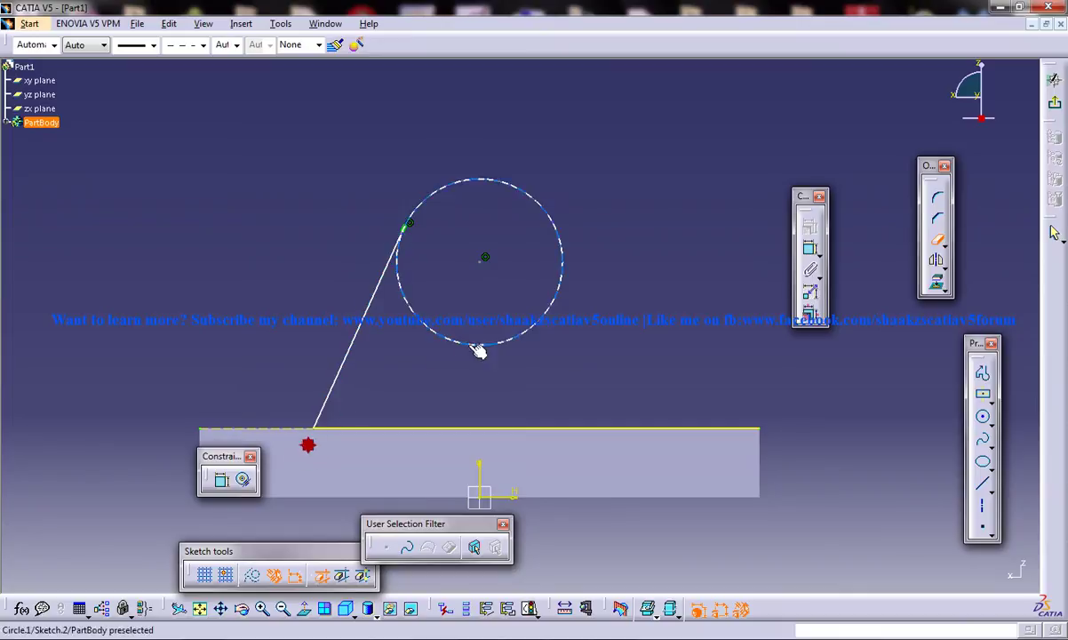
pyautogui.moveTo(313, 429); pyautogui.dragTo(291, 429)
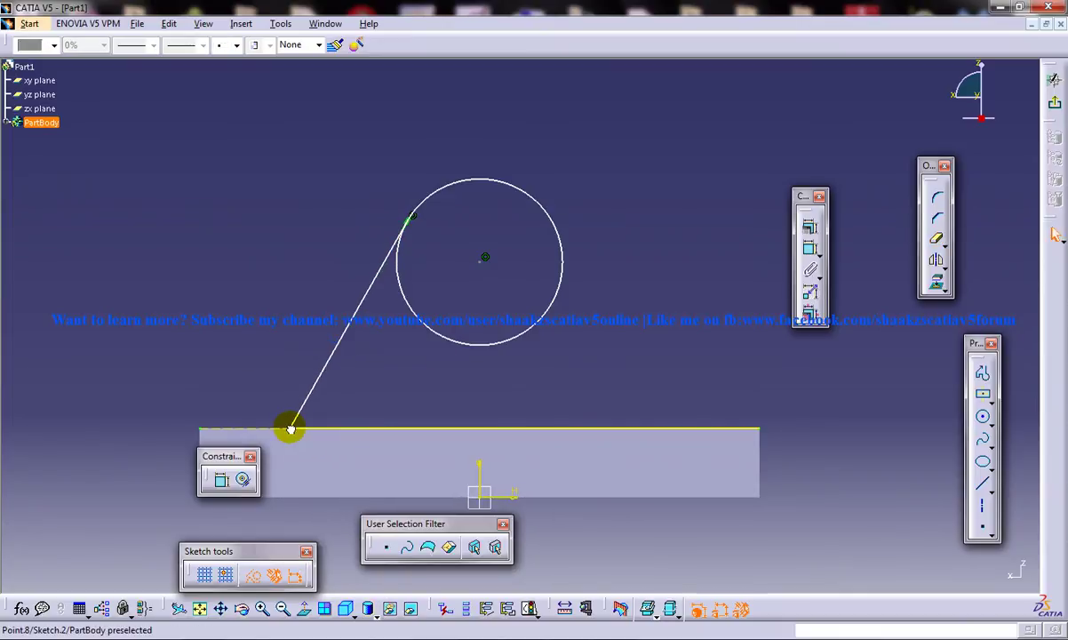
# - Mirror the slanted tangent line about the vertical axis, Quick Trim the circle's lower arc between the two lines, and exit the sketch
pyautogui.click(344, 341)
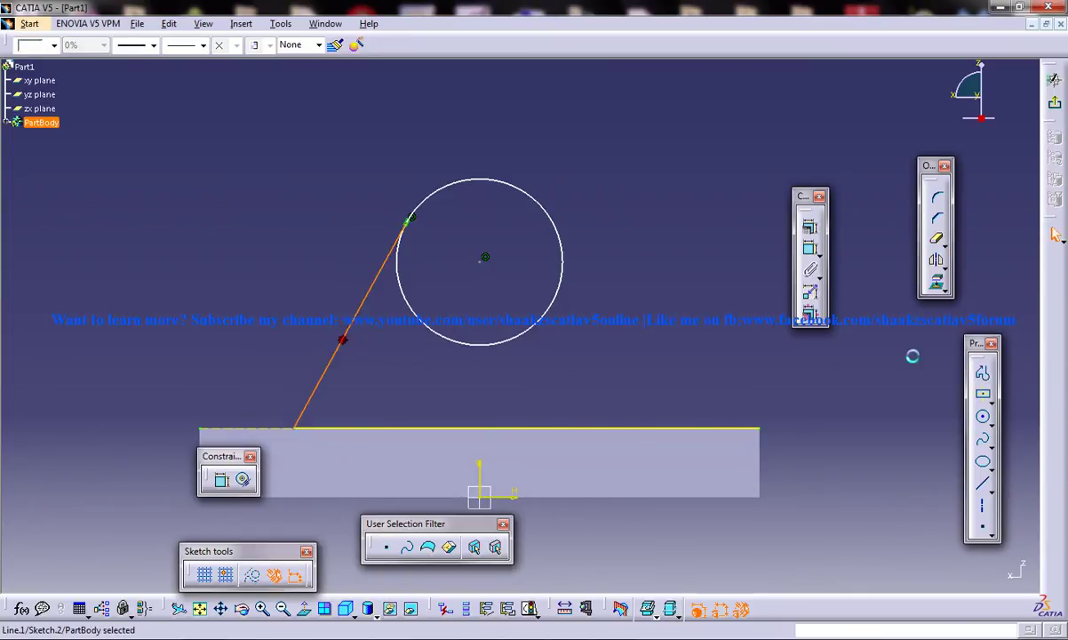
pyautogui.click(935, 264)
pyautogui.click(478, 468)
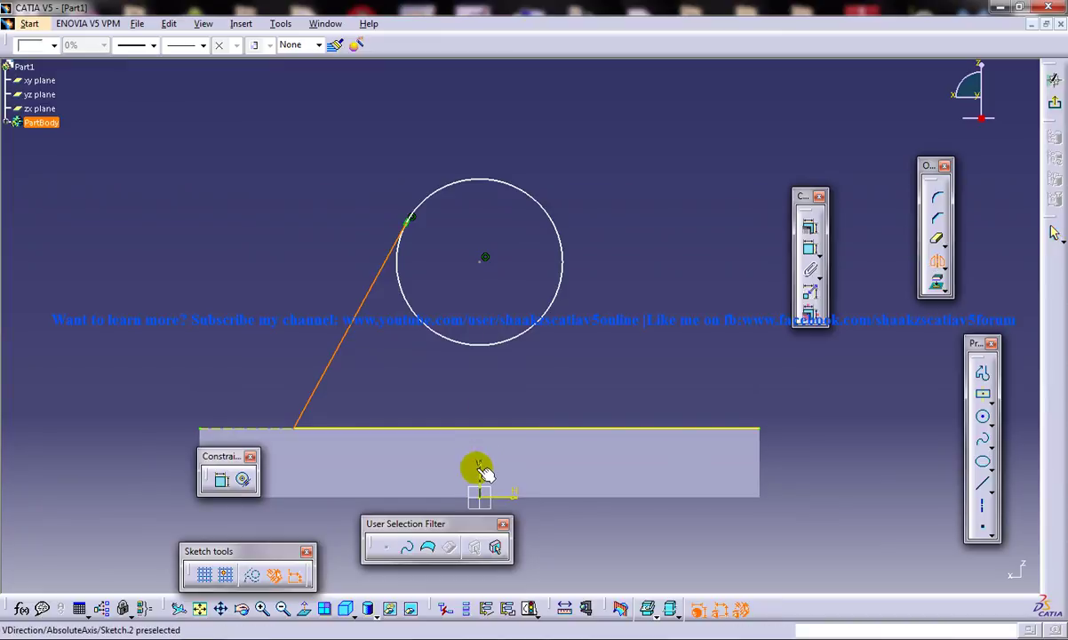
pyautogui.click(936, 240)
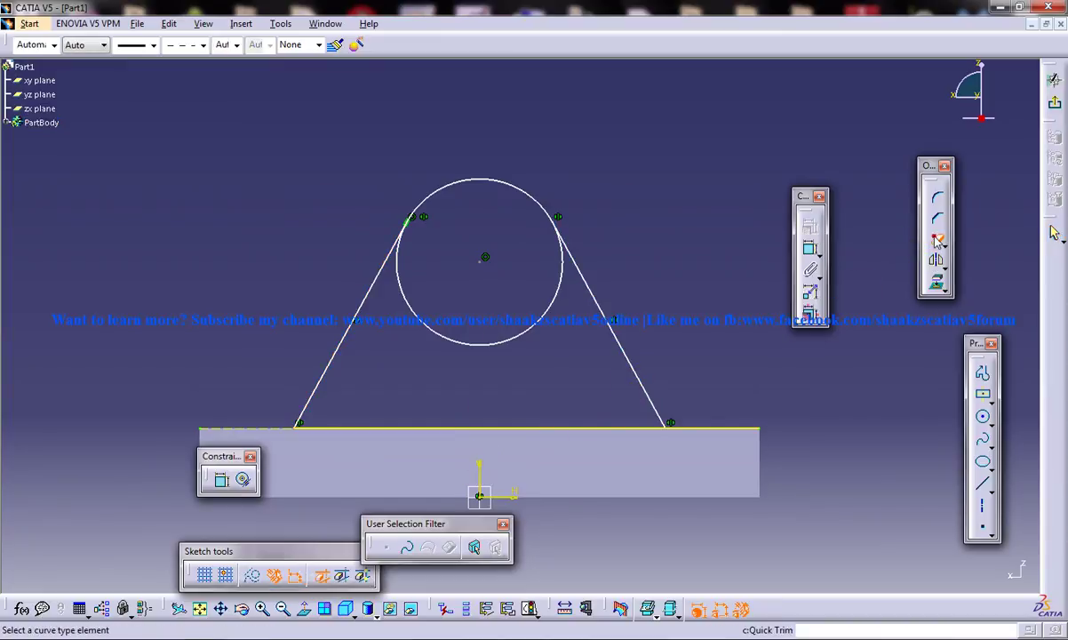
pyautogui.click(473, 330)
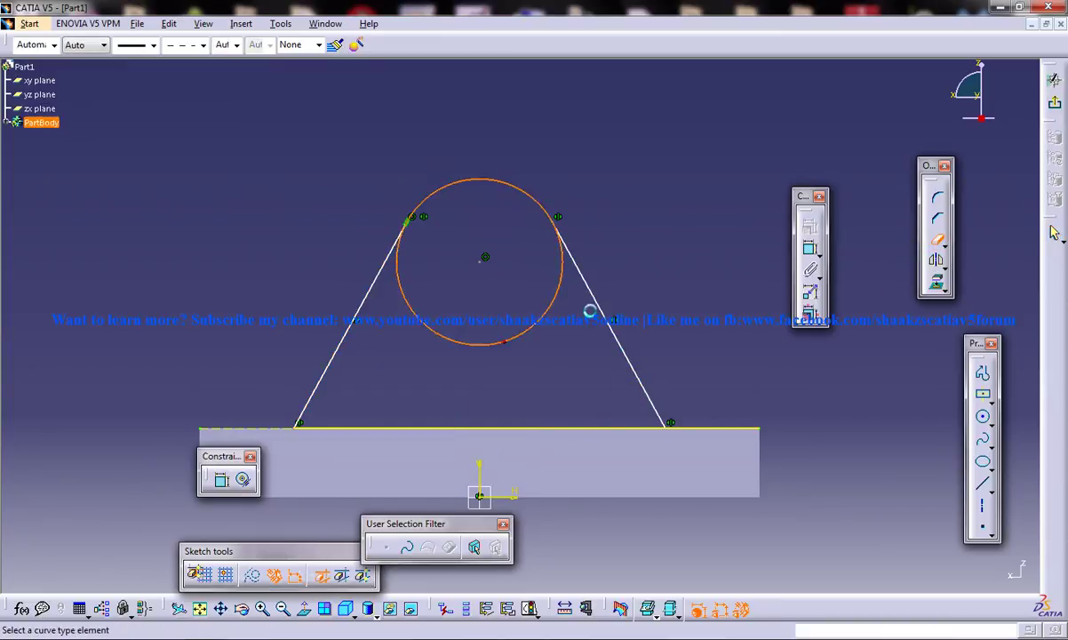
pyautogui.click(1054, 78)
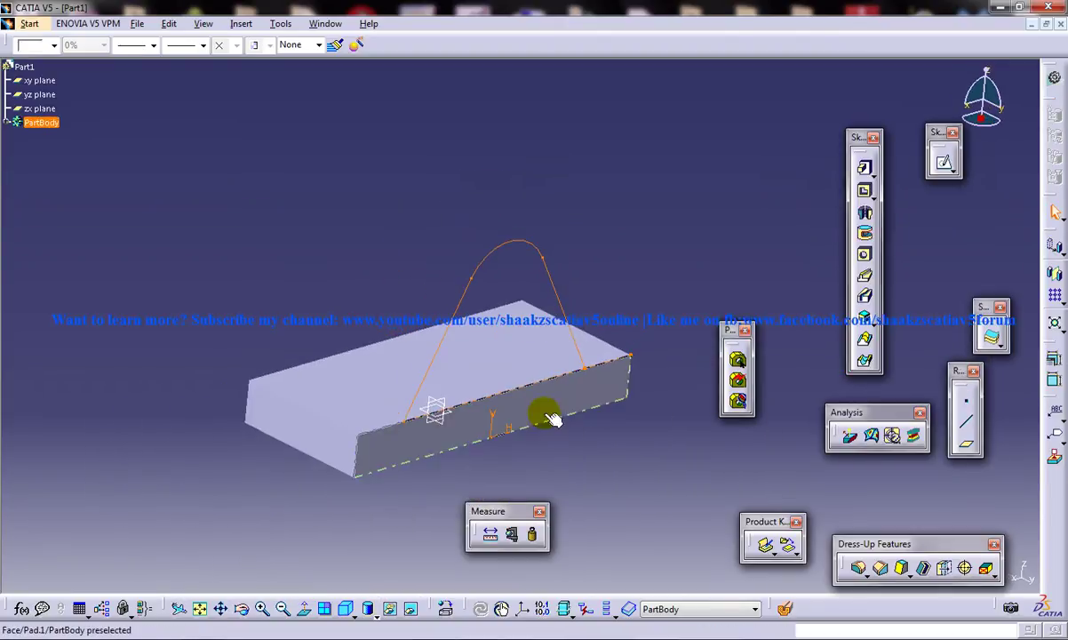
# - Reopen the lug profile sketch, trim the projected edge outside the mirrored line, and exit the sketch
pyautogui.click(943, 159)
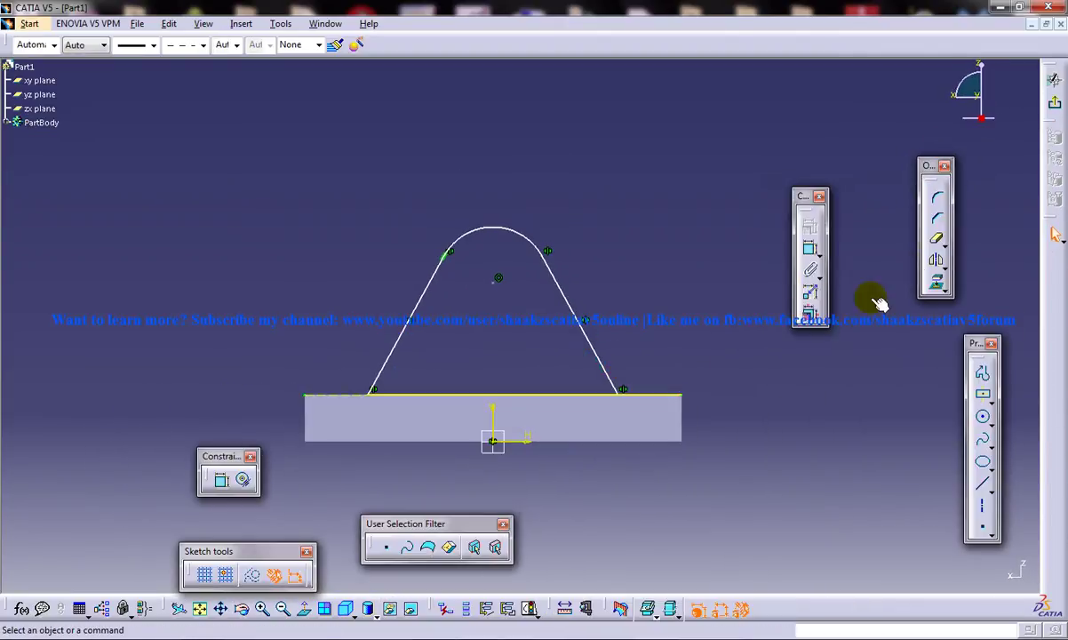
pyautogui.click(650, 394)
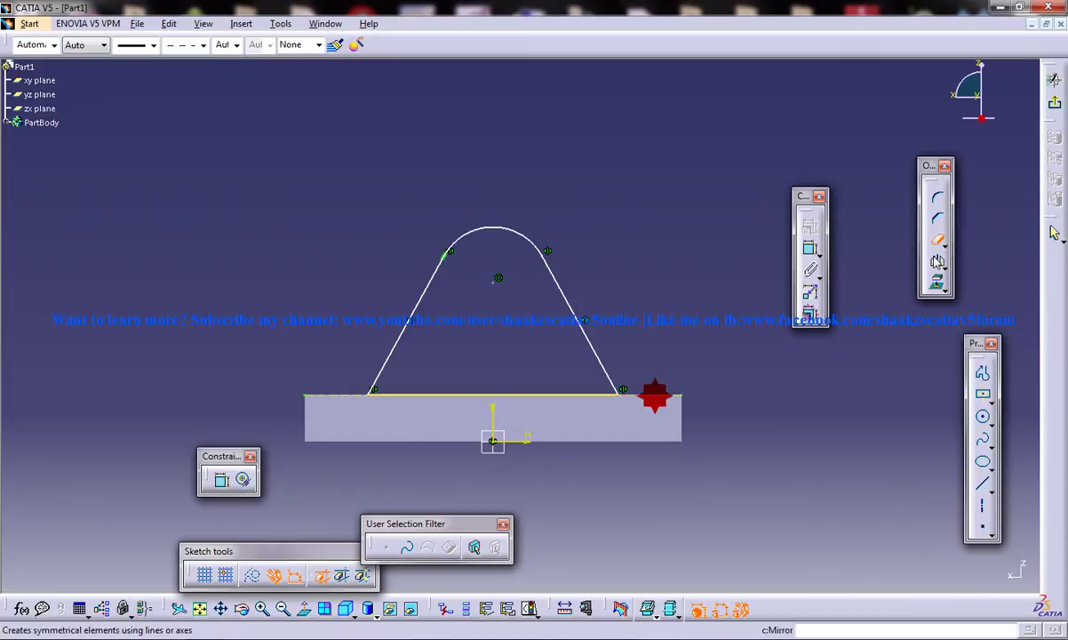
pyautogui.click(1054, 107)
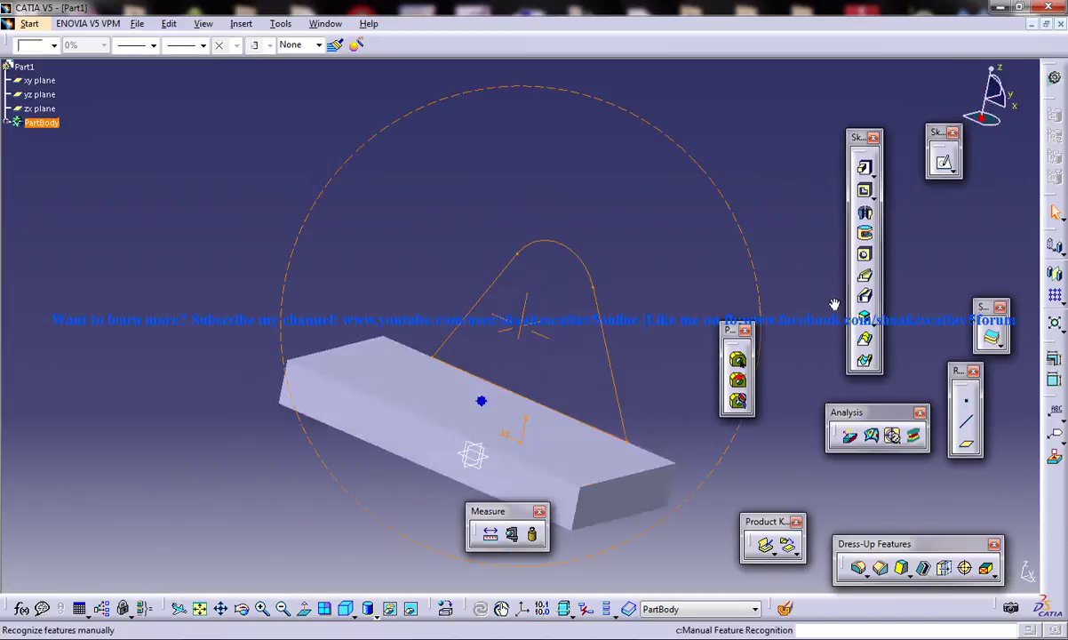
# - Pad the lug profile 20 mm in the reversed direction, over the base
pyautogui.click(864, 167)
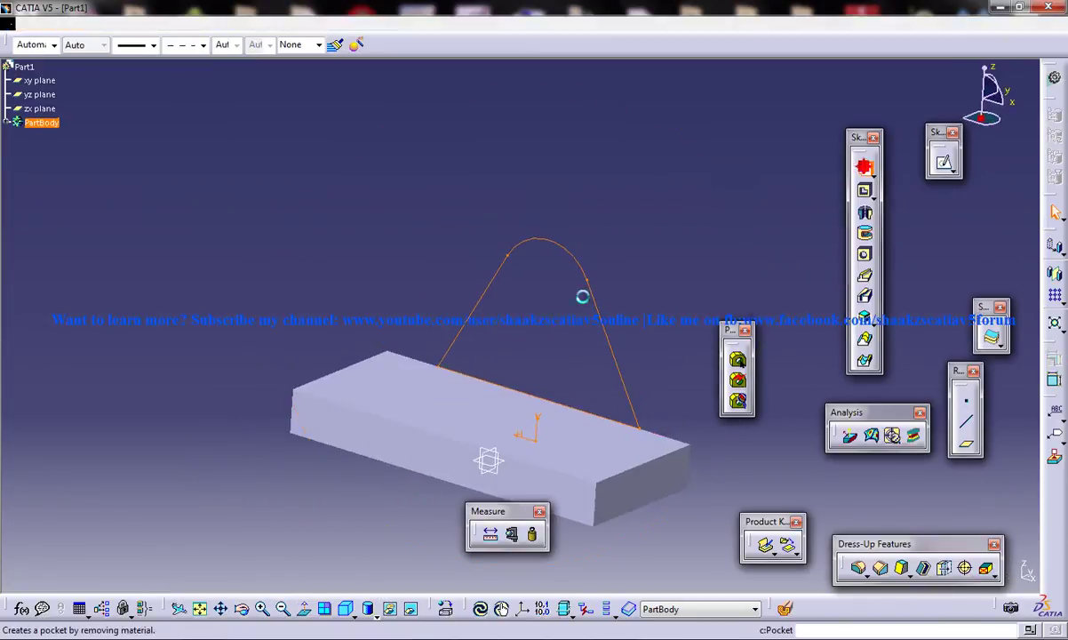
pyautogui.moveTo(598, 305); pyautogui.dragTo(723, 420, button='middle')
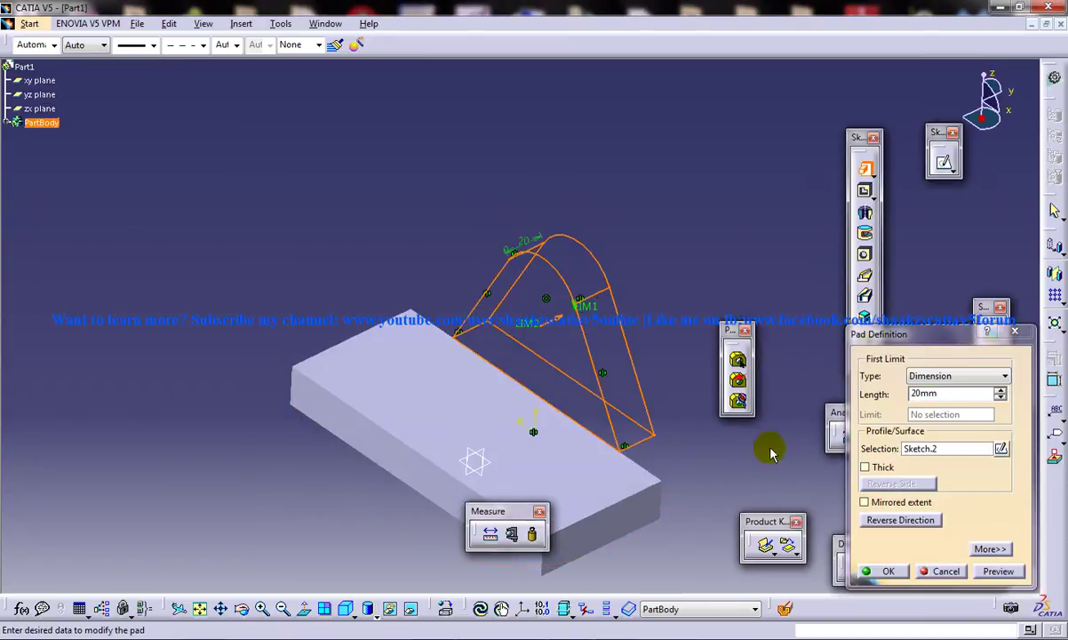
pyautogui.click(903, 520)
pyautogui.click(887, 572)
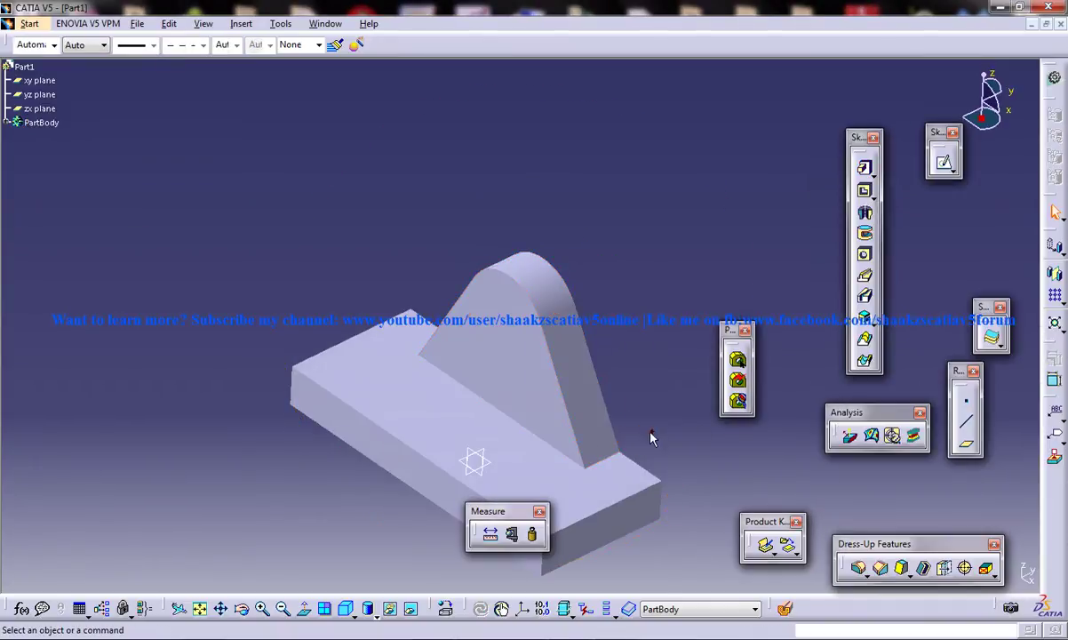
# - Start a sketch on the lug's inner face and draw a circle about 16 mm in diameter near its rounded top
pyautogui.moveTo(597, 468); pyautogui.dragTo(650, 408, button='middle')
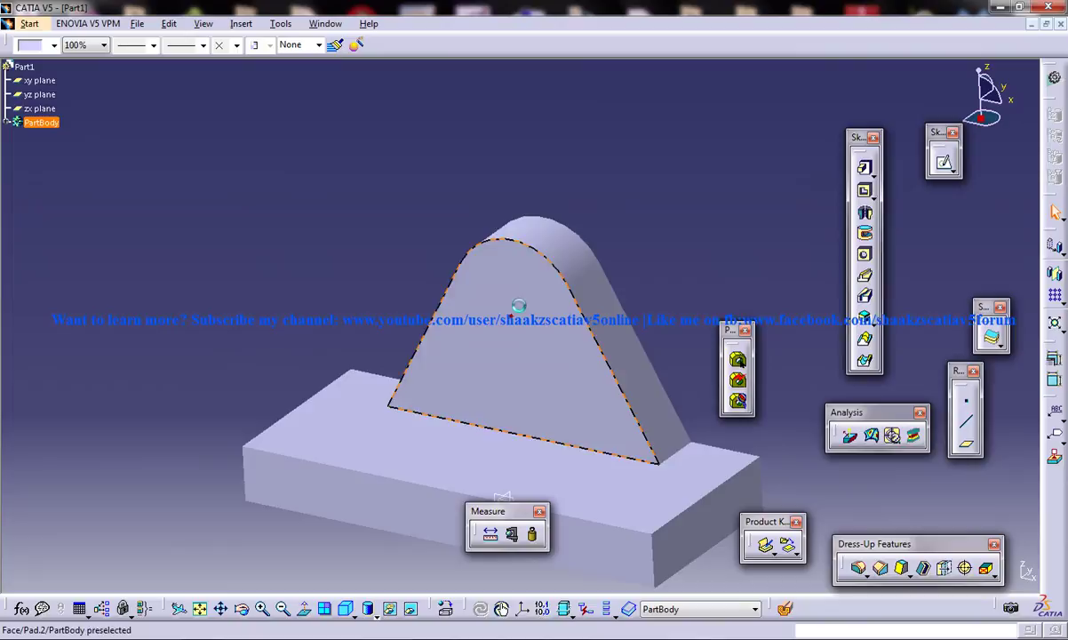
pyautogui.click(491, 300)
pyautogui.click(943, 163)
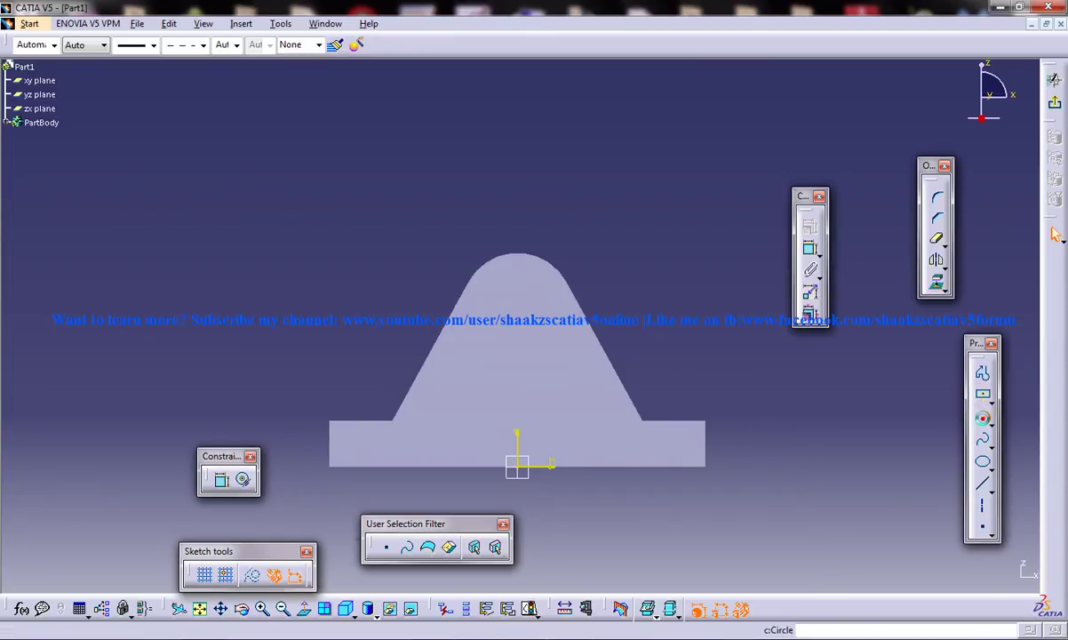
pyautogui.press('Return')
pyautogui.moveTo(591, 269)
pyautogui.mouseDown(button='middle')
pyautogui.moveTo(579, 258)
pyautogui.moveTo(519, 298)
pyautogui.mouseUp(button='middle')
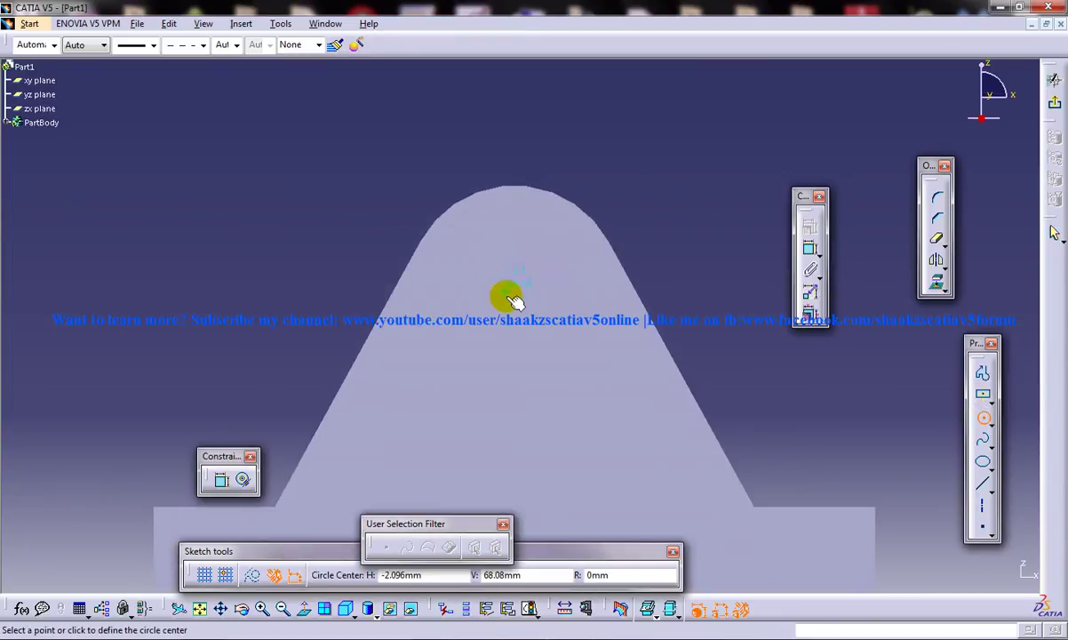
pyautogui.click(518, 286)
pyautogui.click(545, 263)
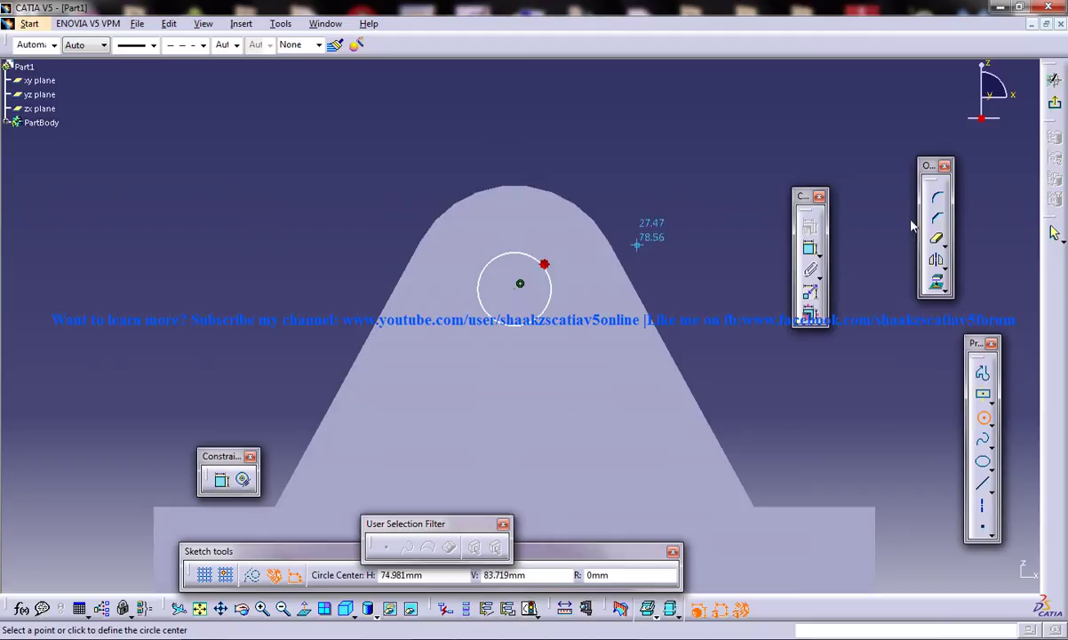
# - Constrain the circle to be concentric with the lug's rounded top edge and exit the sketch
pyautogui.click(809, 248)
pyautogui.click(517, 256)
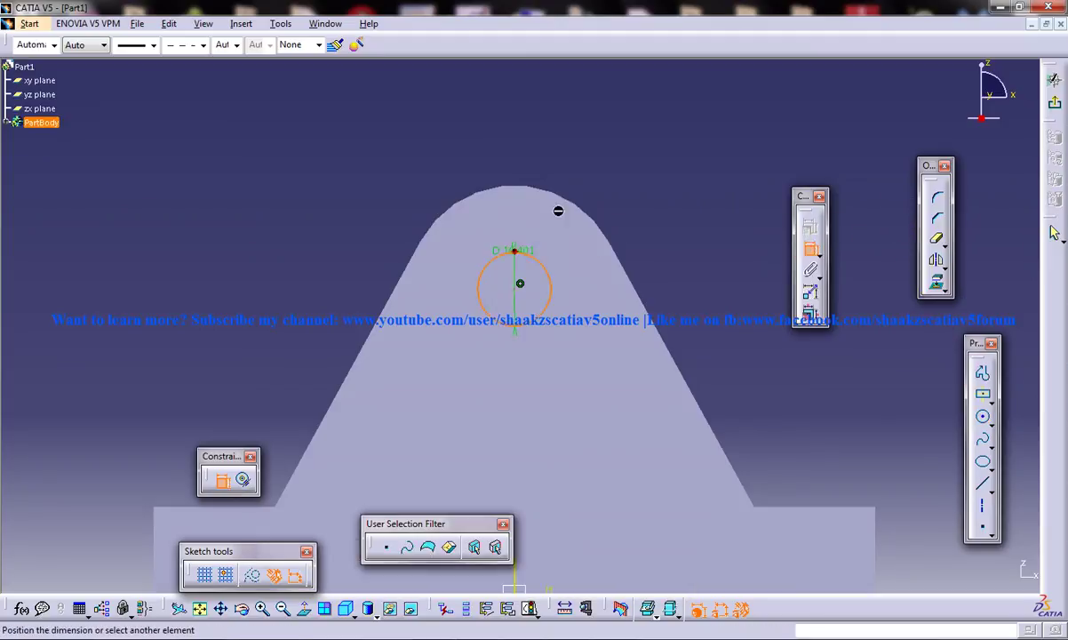
pyautogui.click(569, 195)
pyautogui.rightClick(569, 196)
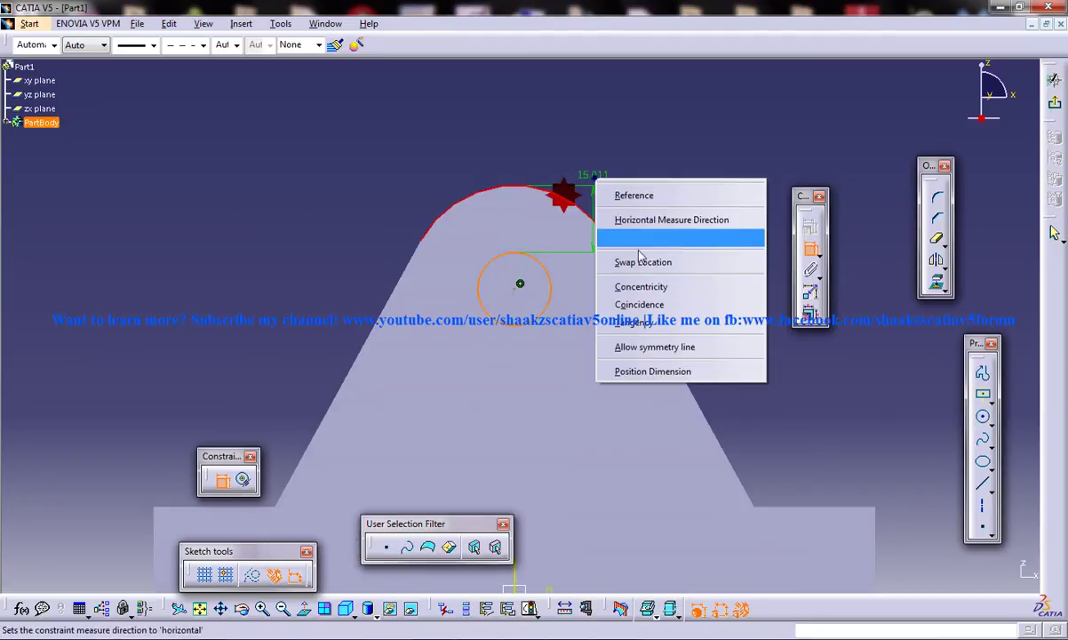
pyautogui.click(675, 286)
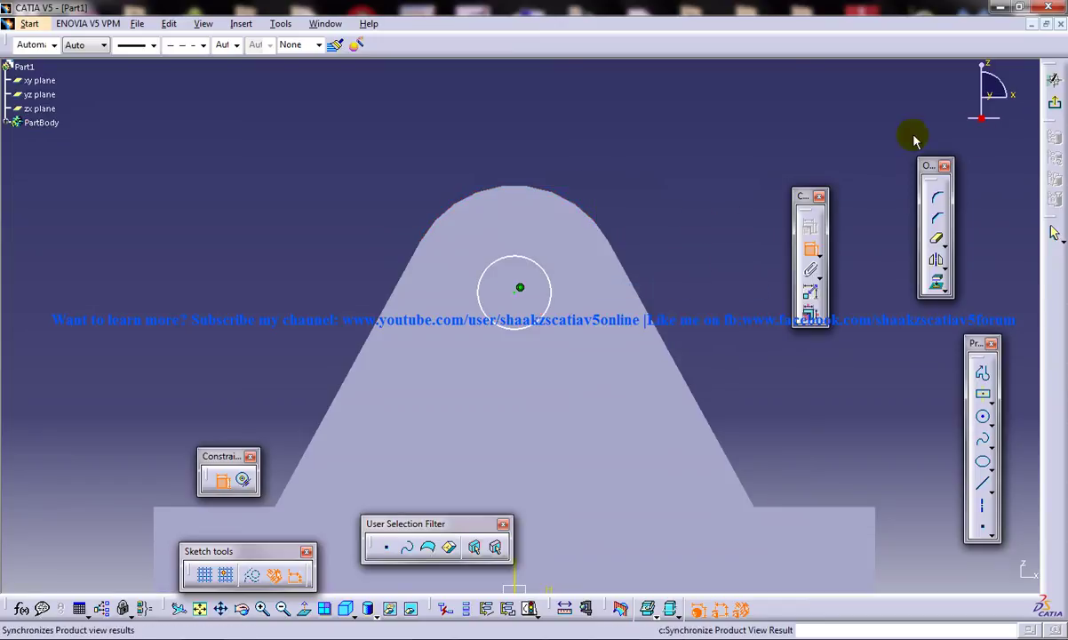
pyautogui.click(1053, 102)
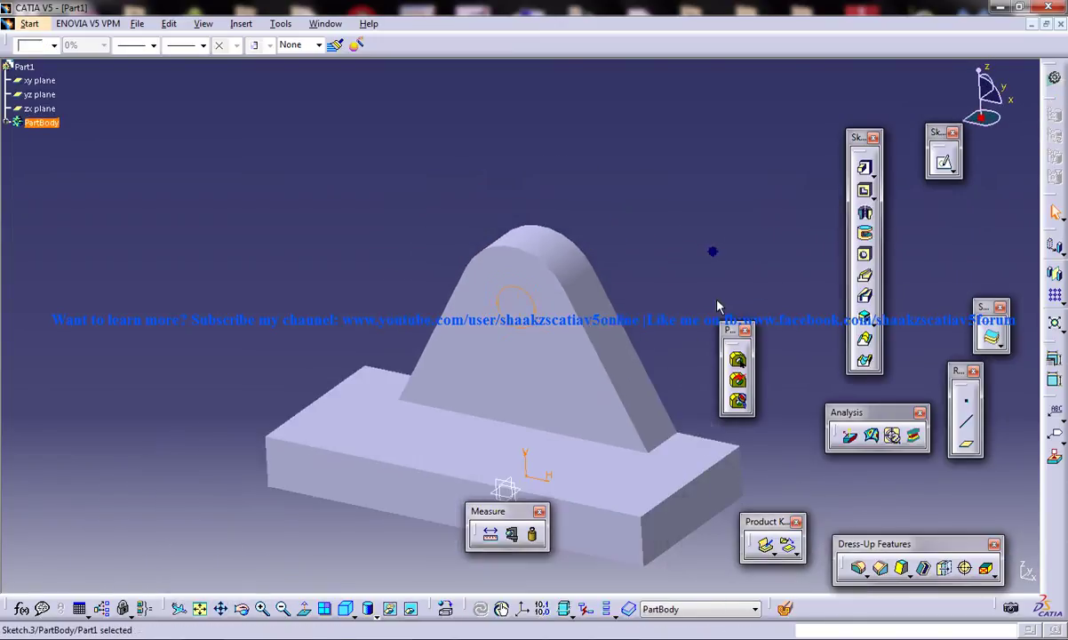
# - Cut the circle through the lug as a pocket with the Up to next limit
pyautogui.click(866, 193)
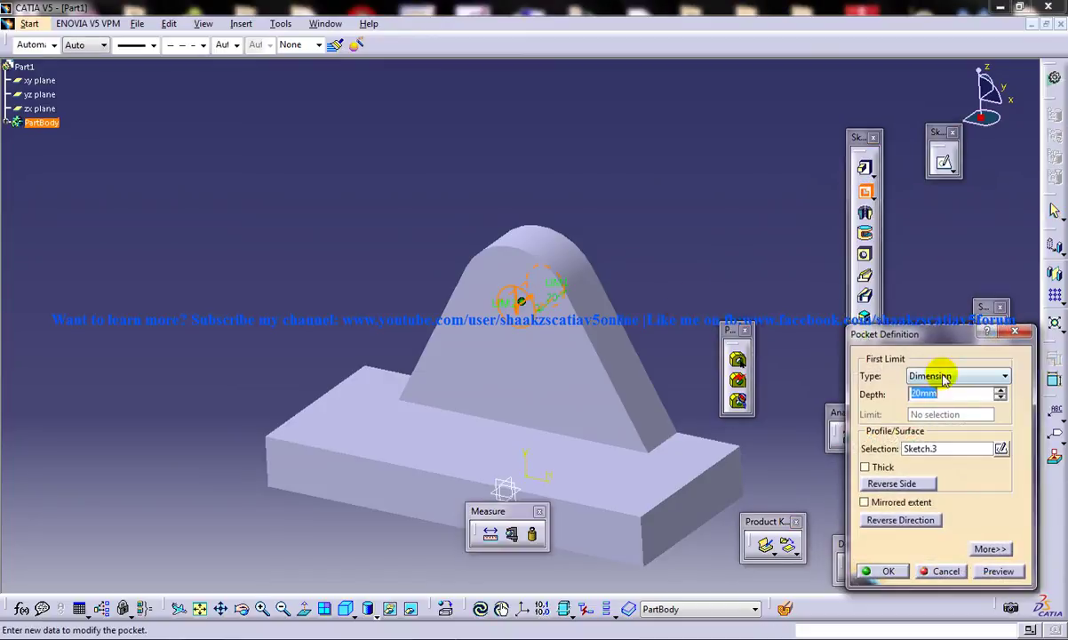
pyautogui.click(944, 377)
pyautogui.click(929, 401)
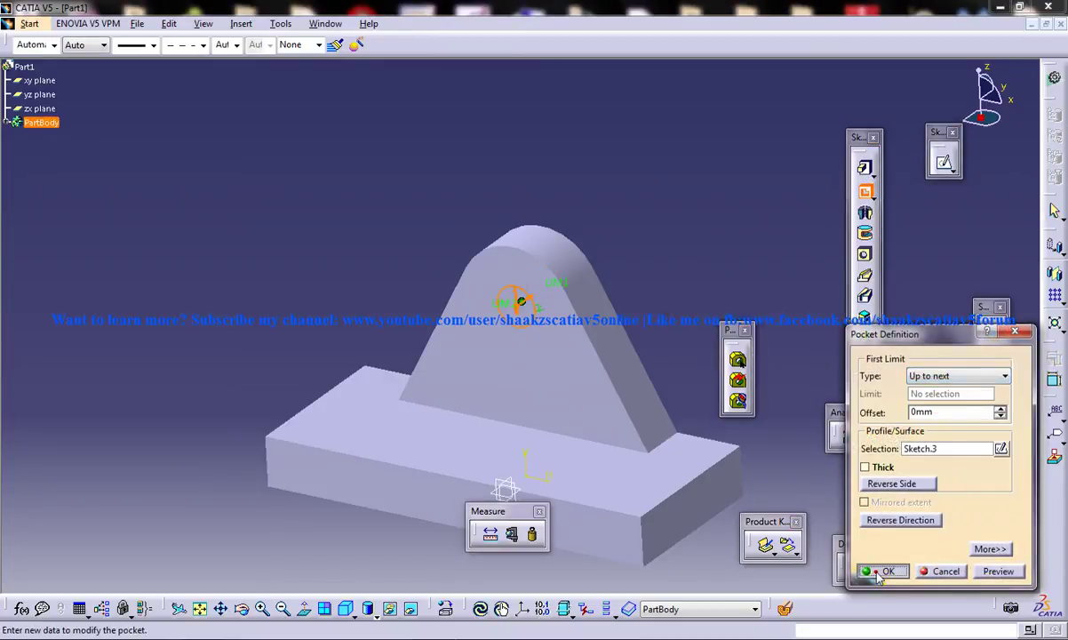
pyautogui.click(882, 571)
# - Start a sketch on the face shared by lug and base, and draw a centered rectangle about 148 by 59 mm across the base's bottom edge
pyautogui.moveTo(638, 334); pyautogui.dragTo(393, 336, button='middle')
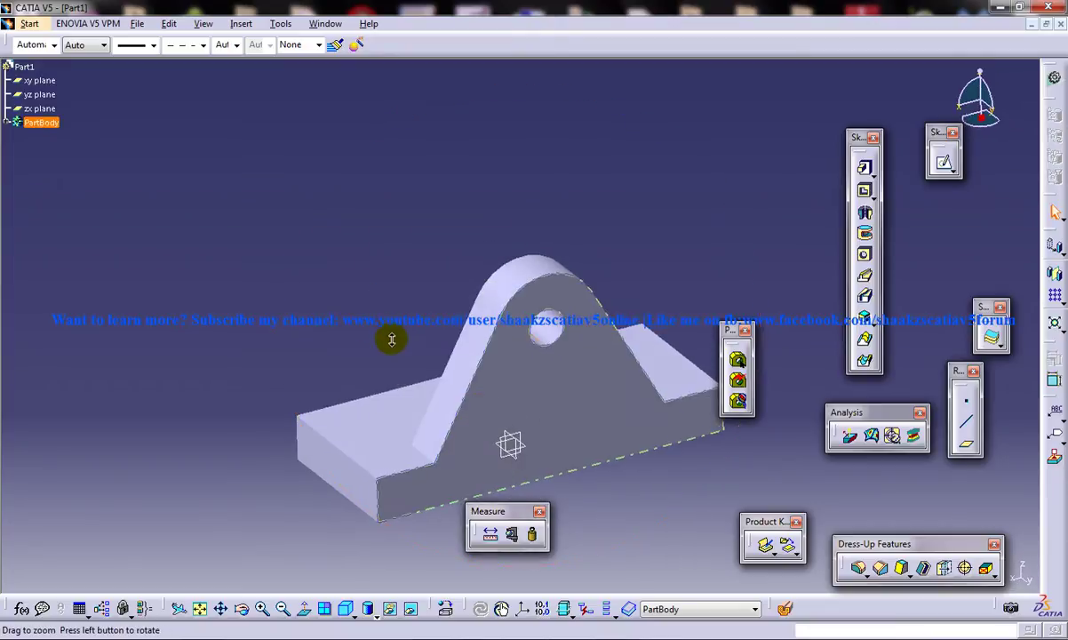
pyautogui.click(656, 454)
pyautogui.click(943, 162)
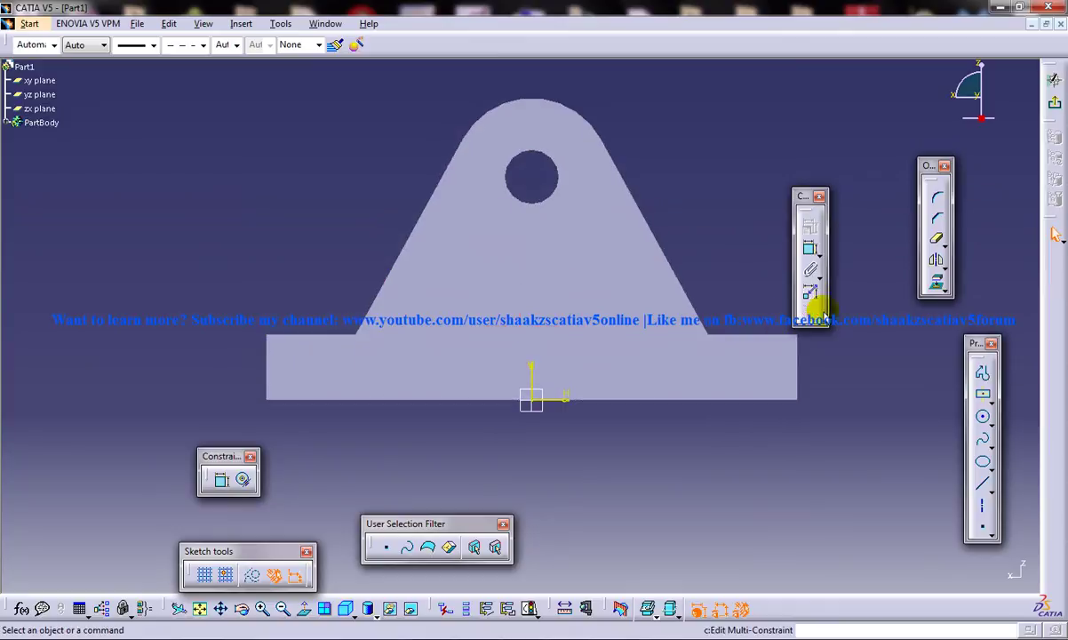
pyautogui.click(984, 394)
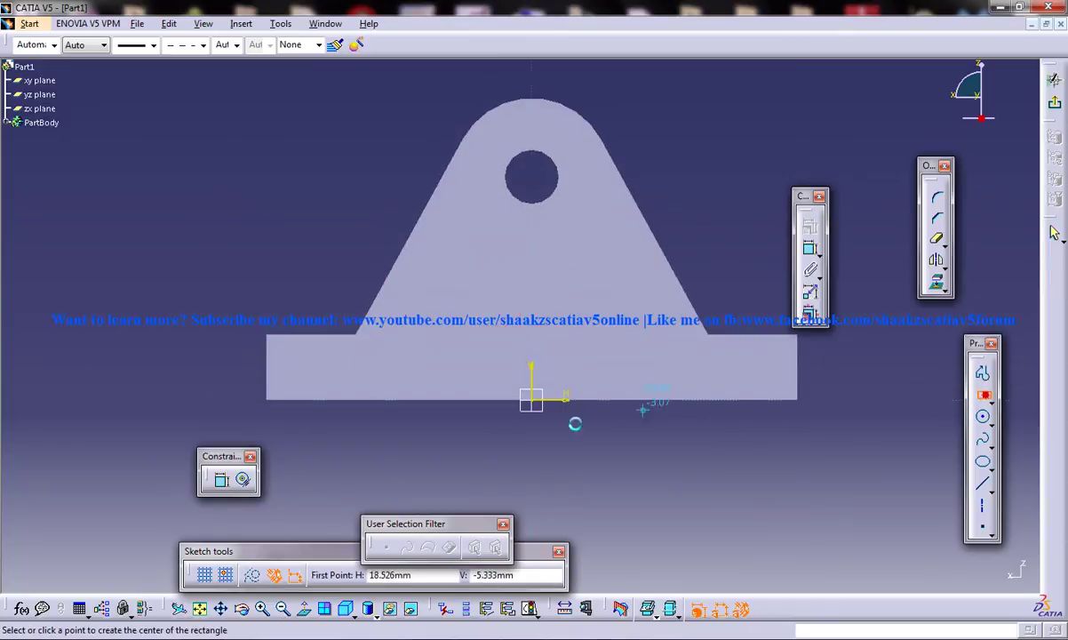
pyautogui.click(529, 453)
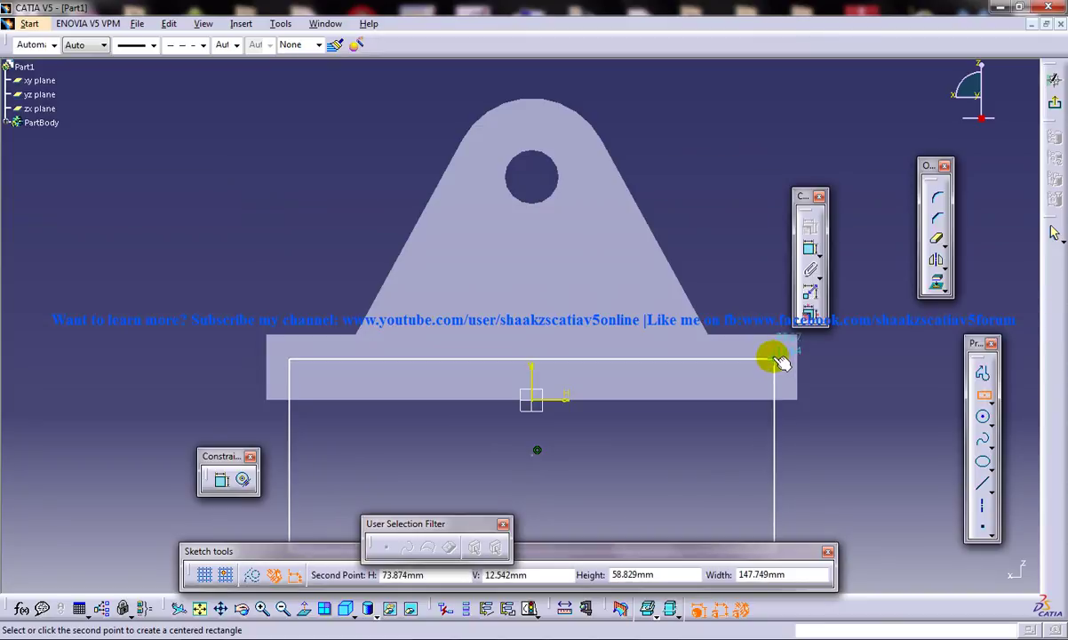
pyautogui.click(769, 358)
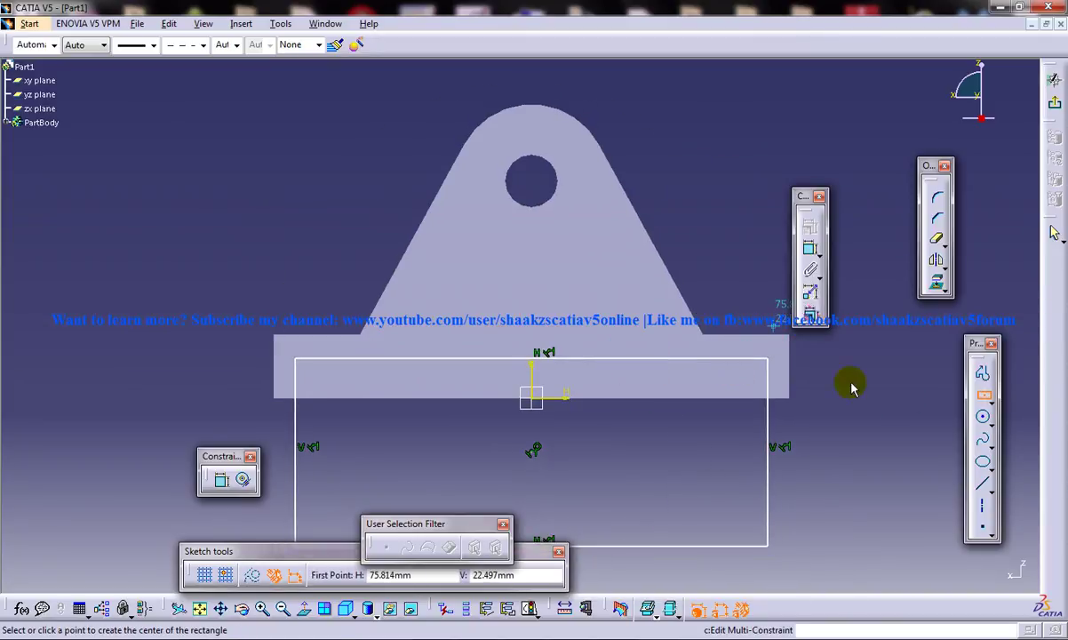
pyautogui.press('Escape')
# - Project the base's bottom edge, Quick Trim its outer ends and the rectangle portion below it, and exit the sketch
pyautogui.click(675, 399)
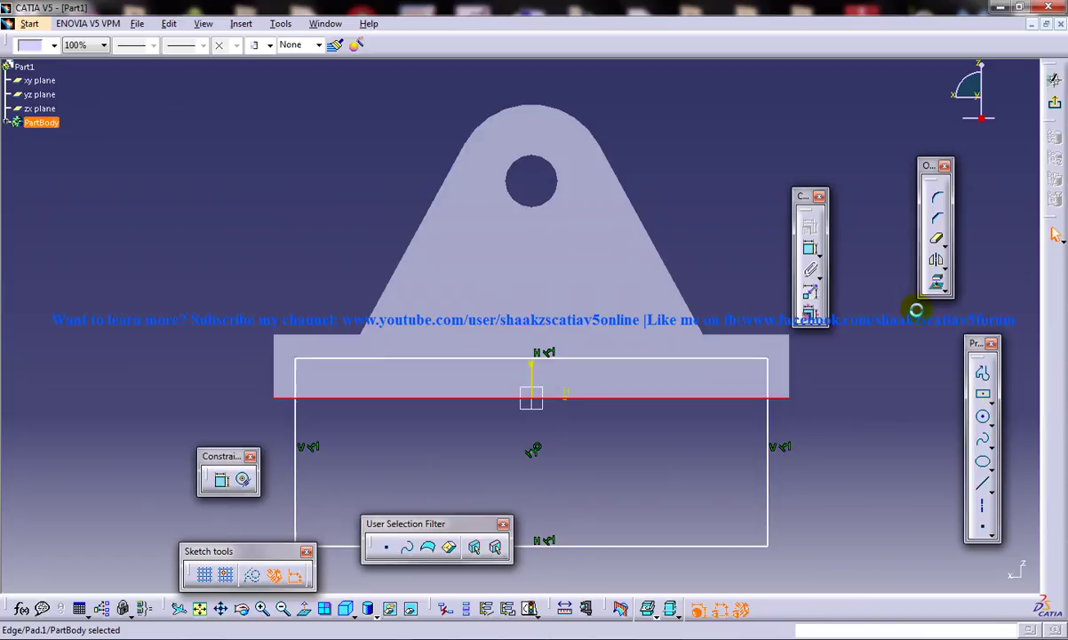
pyautogui.click(935, 282)
pyautogui.click(935, 238)
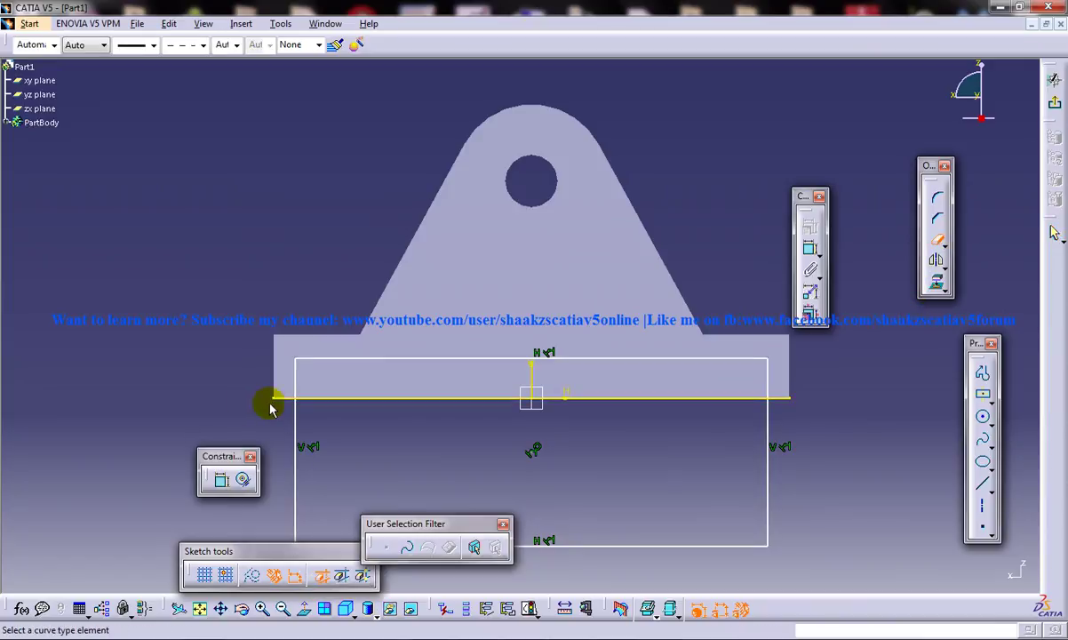
pyautogui.click(786, 401)
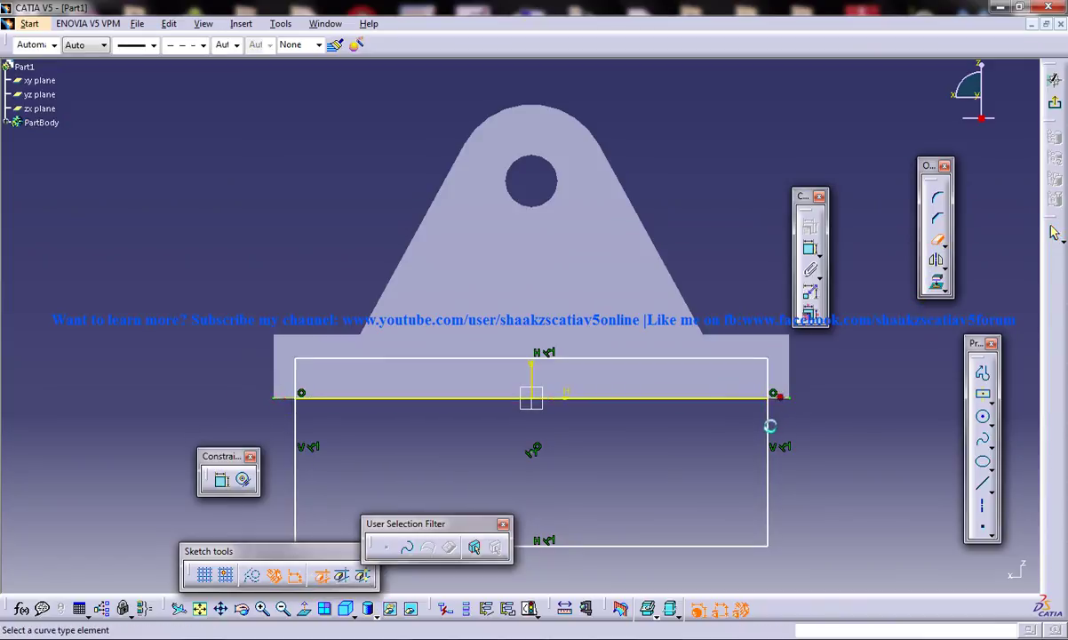
pyautogui.click(769, 425)
pyautogui.click(295, 446)
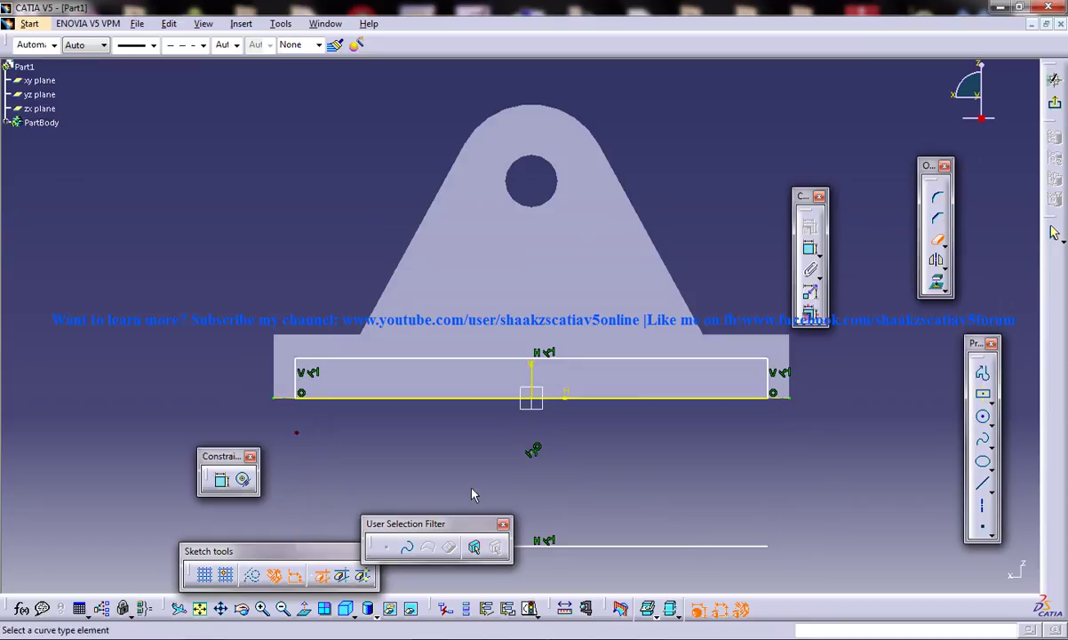
pyautogui.click(702, 545)
pyautogui.click(1054, 101)
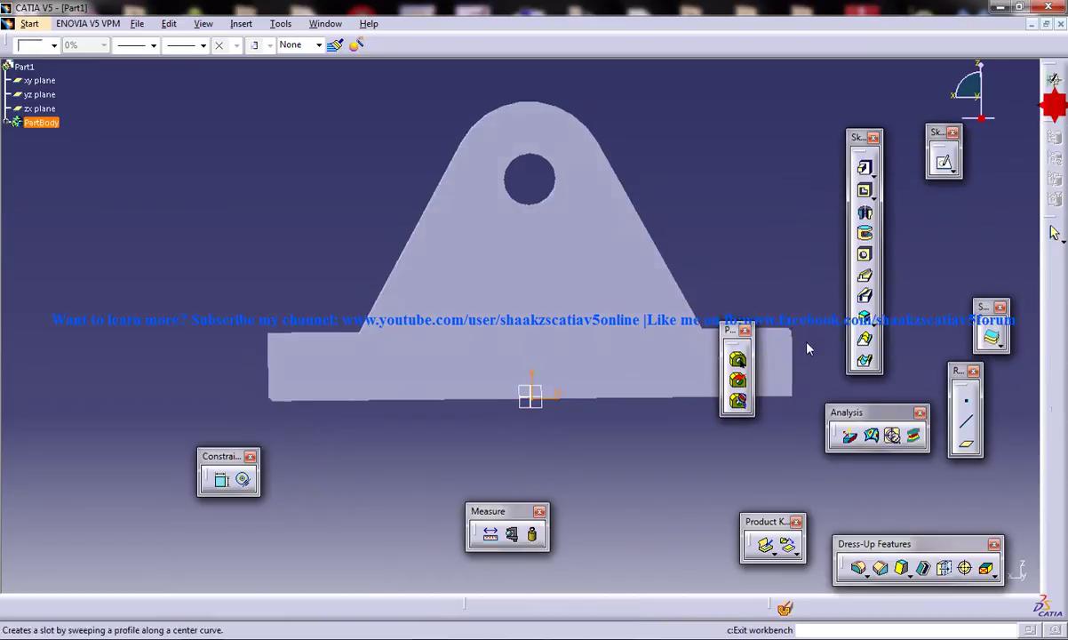
# - Cut the trimmed rectangle into the underside of the base as a pocket using the Dimension limit, 61 mm deep
pyautogui.click(866, 190)
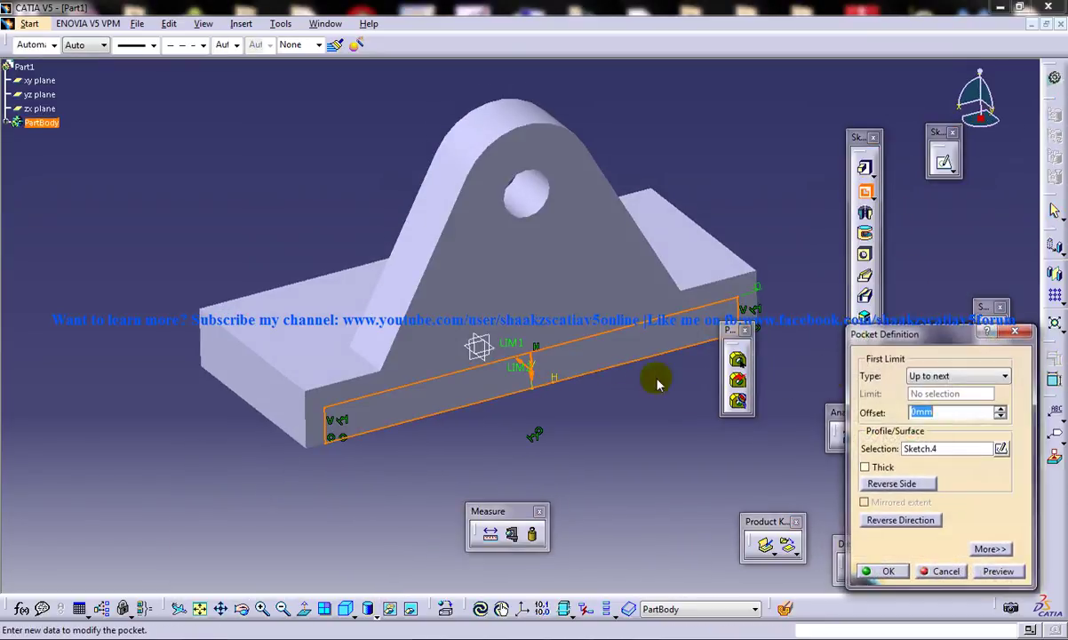
pyautogui.moveTo(374, 386); pyautogui.dragTo(643, 391, button='middle')
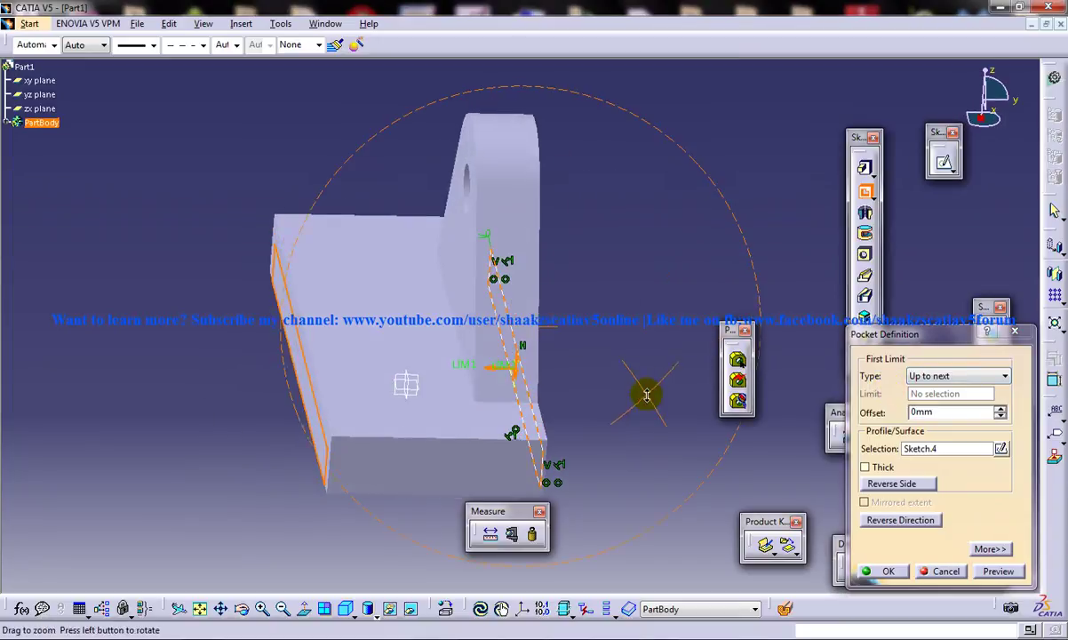
pyautogui.click(932, 375)
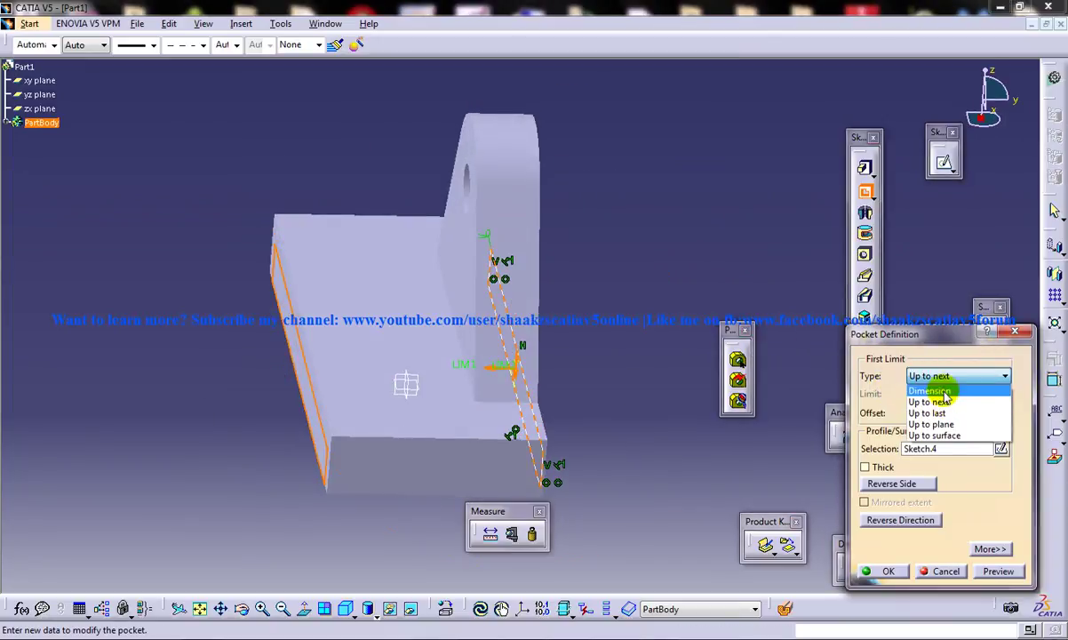
pyautogui.click(924, 389)
pyautogui.moveTo(514, 364); pyautogui.dragTo(468, 362)
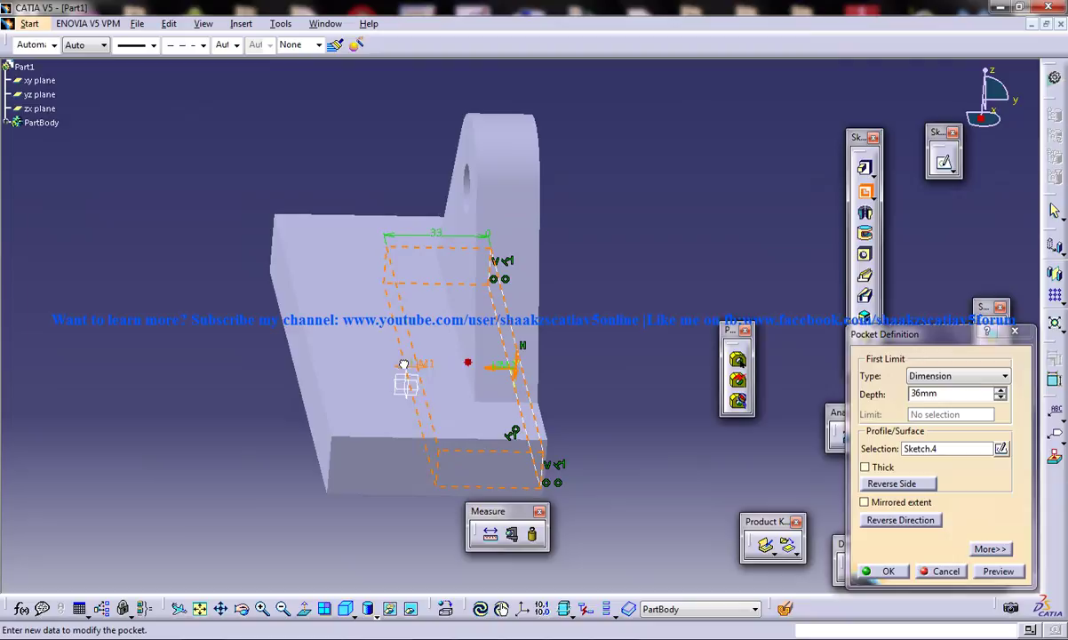
pyautogui.moveTo(342, 364); pyautogui.dragTo(378, 352, button='middle')
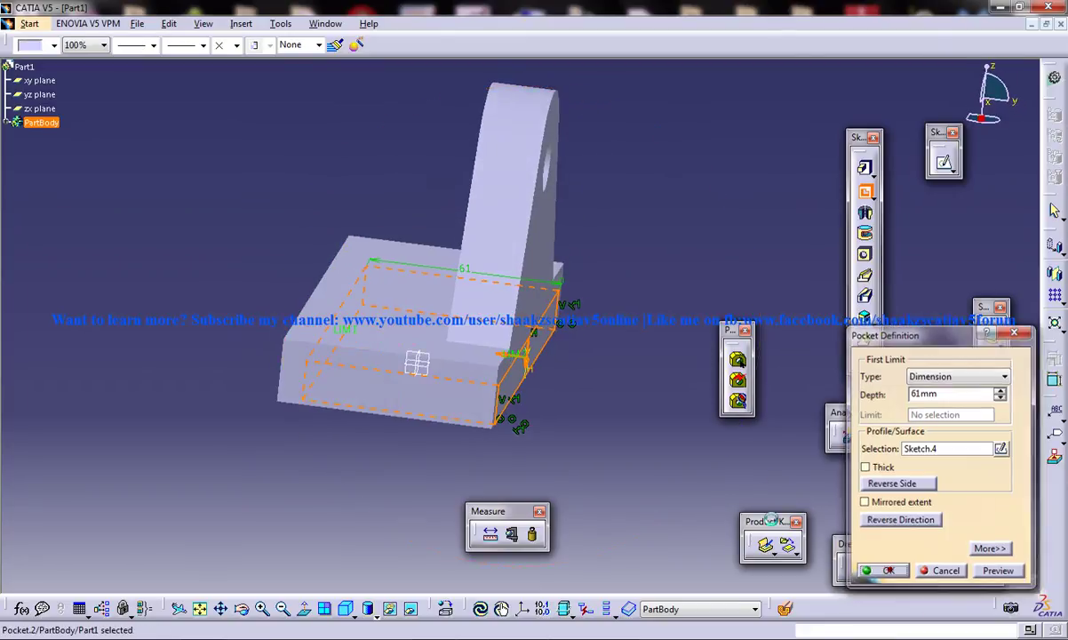
pyautogui.click(946, 571)
# - Start a sketch on the face shared by lug and base, and project the lug's two slanted edges and rounded top
pyautogui.moveTo(639, 409)
pyautogui.mouseDown(button='middle')
pyautogui.moveTo(635, 426)
pyautogui.moveTo(486, 440)
pyautogui.moveTo(534, 465)
pyautogui.moveTo(489, 388)
pyautogui.moveTo(542, 412)
pyautogui.moveTo(508, 410)
pyautogui.mouseUp(button='middle')
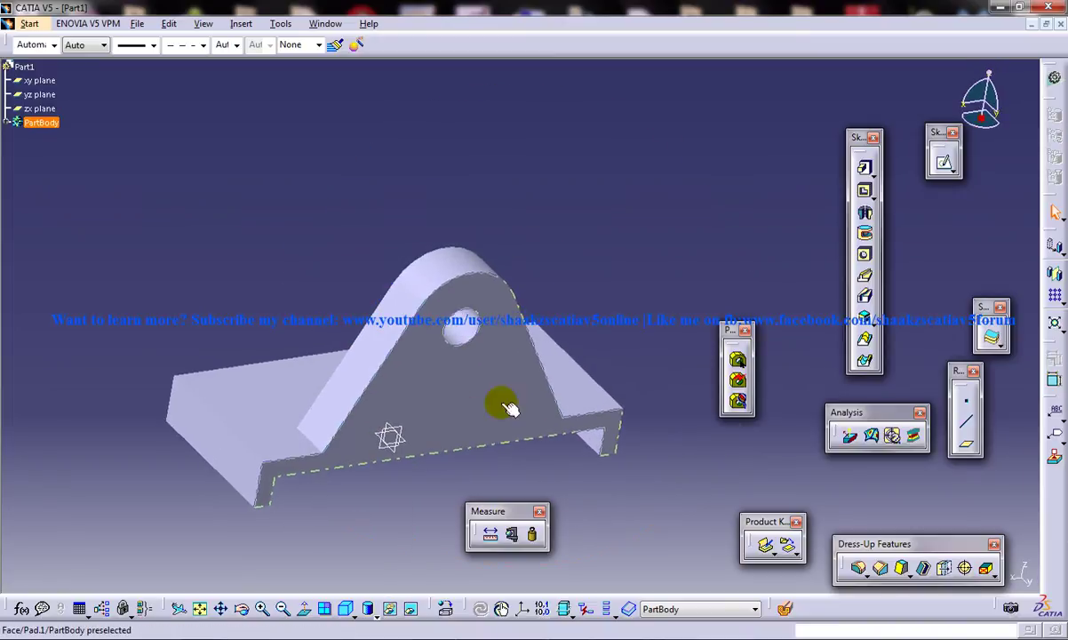
pyautogui.click(497, 398)
pyautogui.click(943, 161)
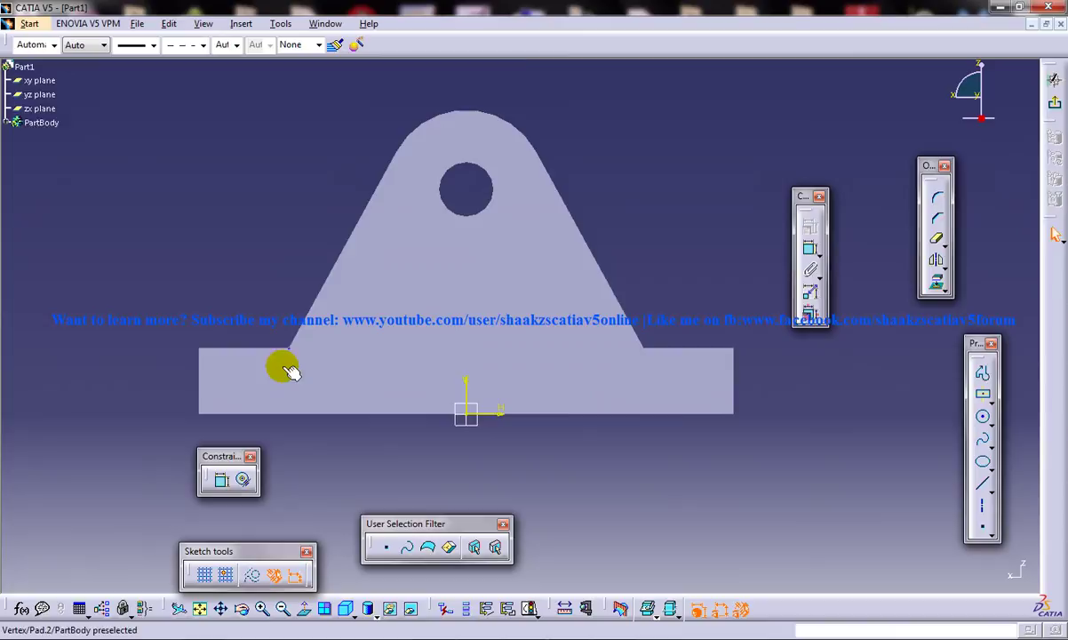
pyautogui.click(338, 253)
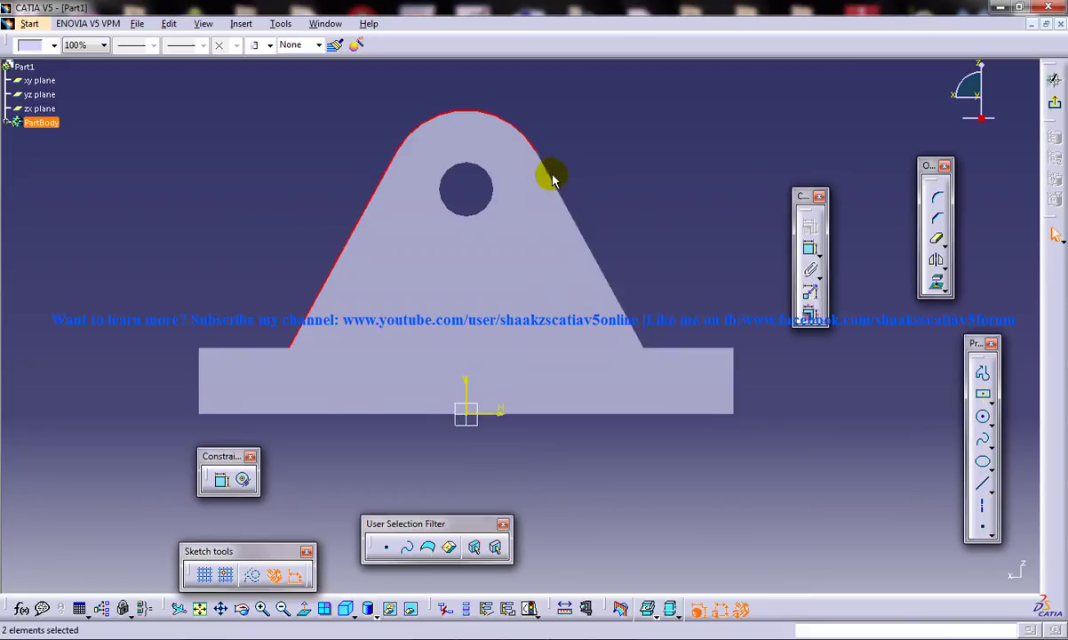
pyautogui.click(935, 283)
pyautogui.moveTo(548, 310); pyautogui.dragTo(465, 252, button='middle')
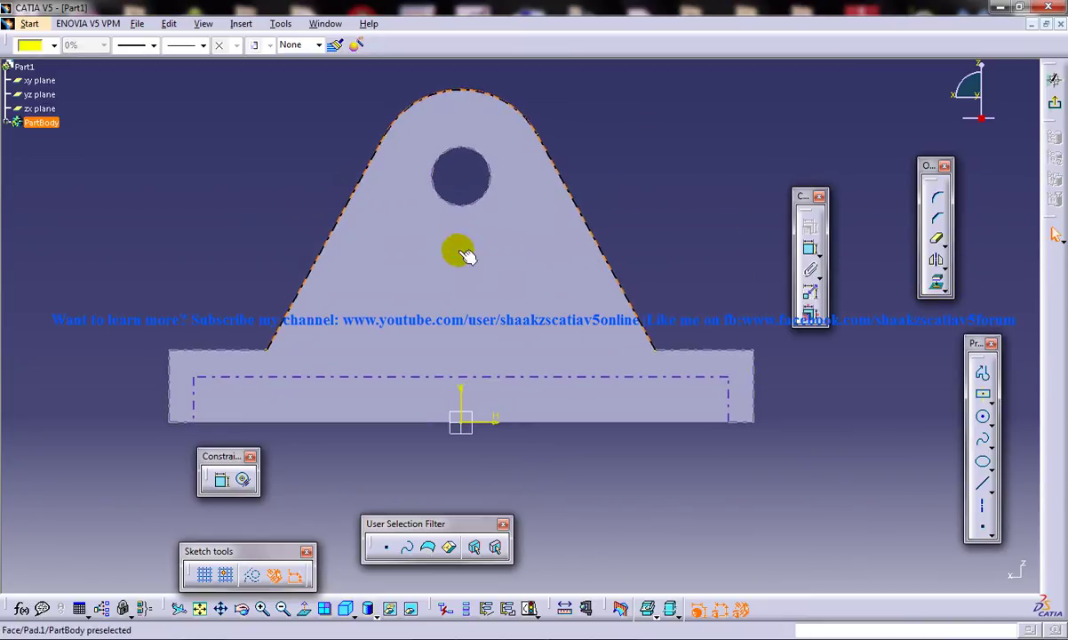
# - Offset the projected lug outline inward by about 7 mm as a single instance
pyautogui.click(360, 179)
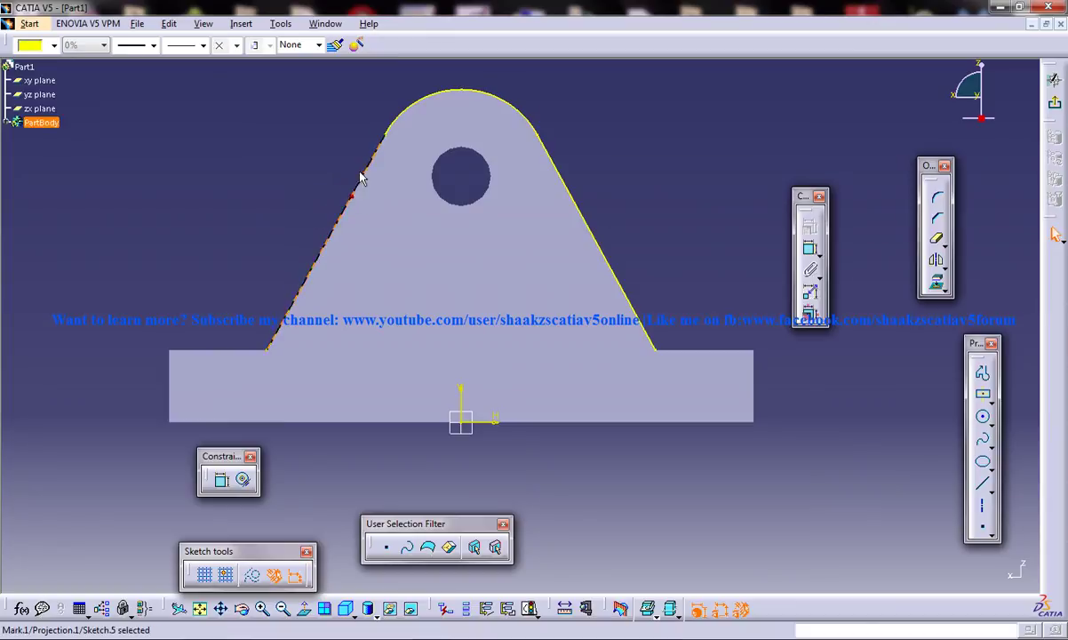
pyautogui.keyDown('ctrl'); pyautogui.click(429, 104); pyautogui.keyUp('ctrl')
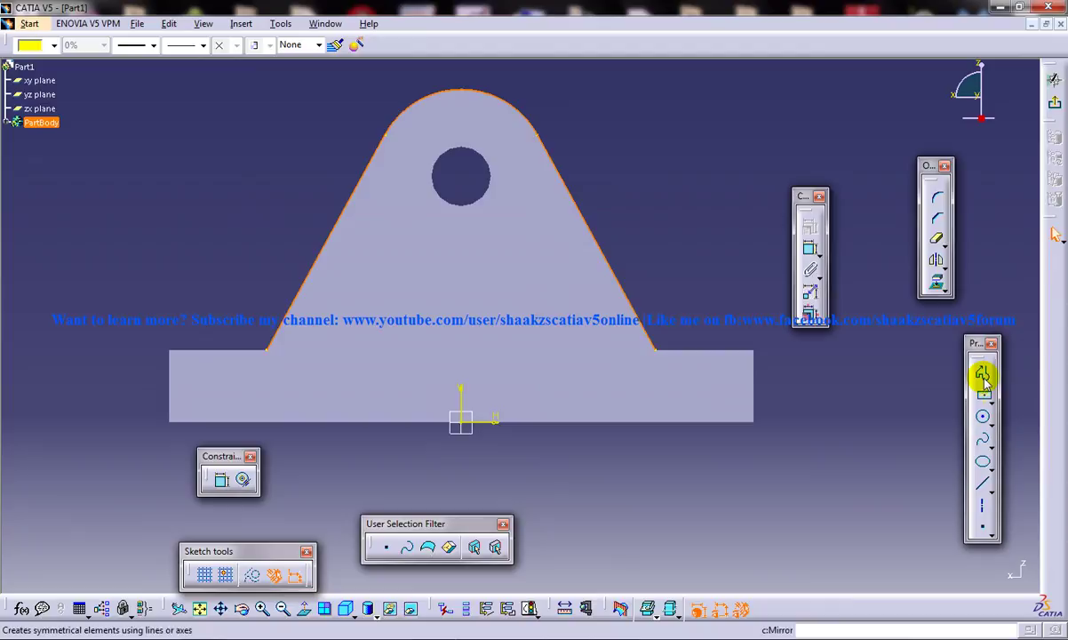
pyautogui.click(940, 267)
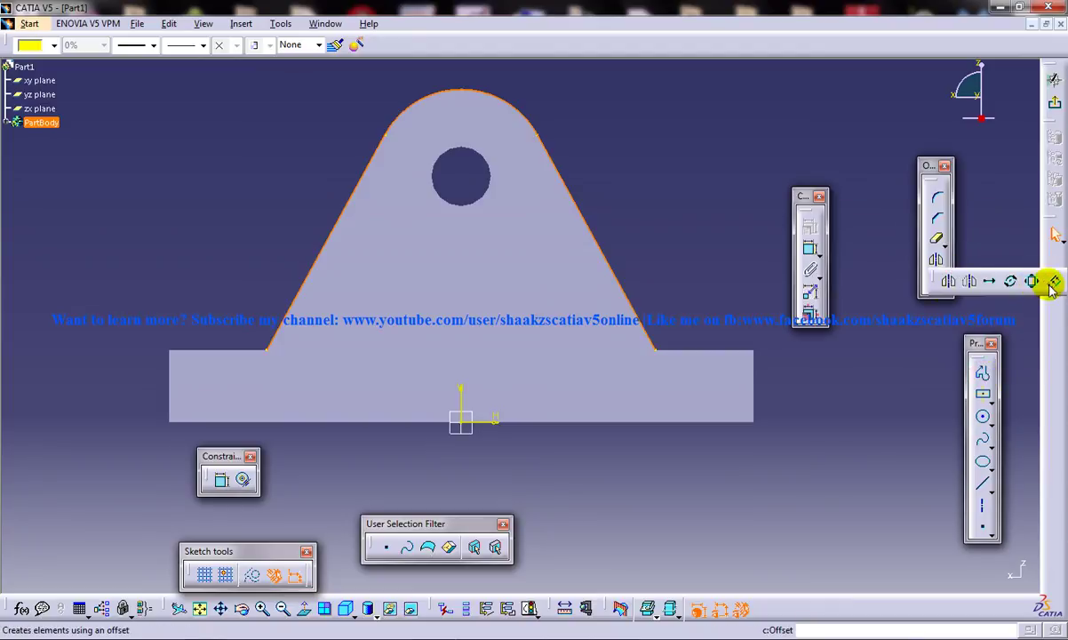
pyautogui.click(949, 281)
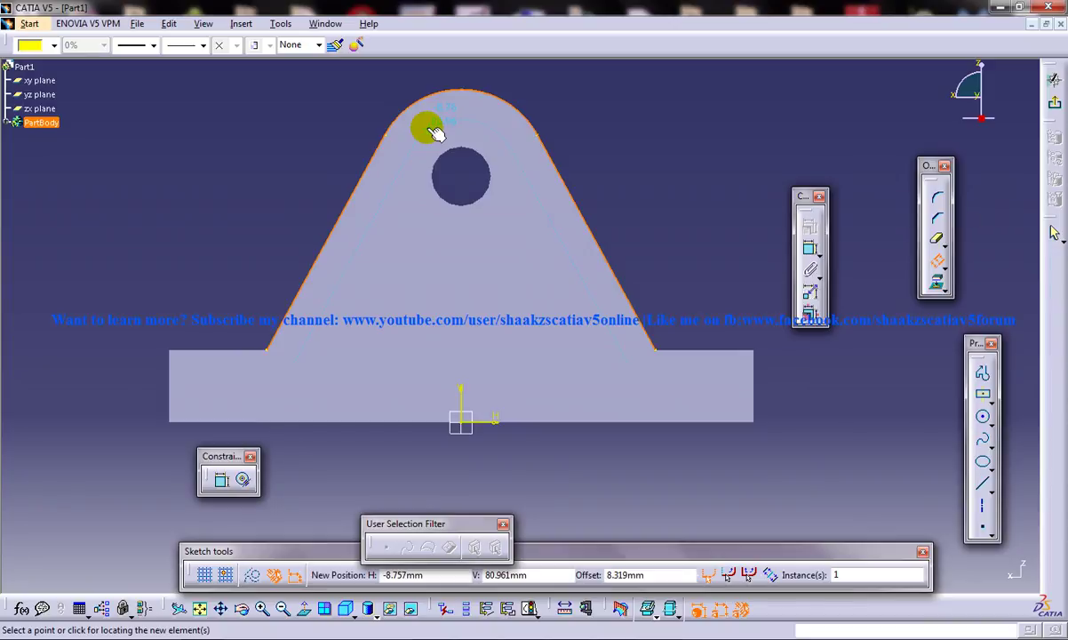
pyautogui.click(435, 129)
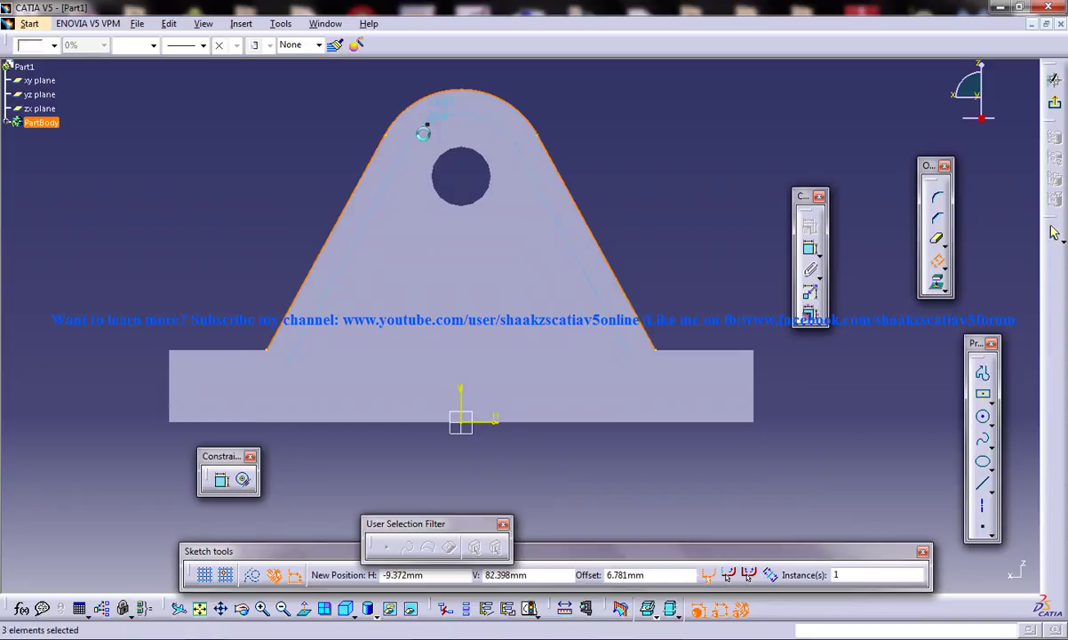
pyautogui.moveTo(436, 240)
pyautogui.mouseDown(button='middle')
pyautogui.moveTo(429, 264)
pyautogui.moveTo(850, 273)
pyautogui.mouseUp(button='middle')
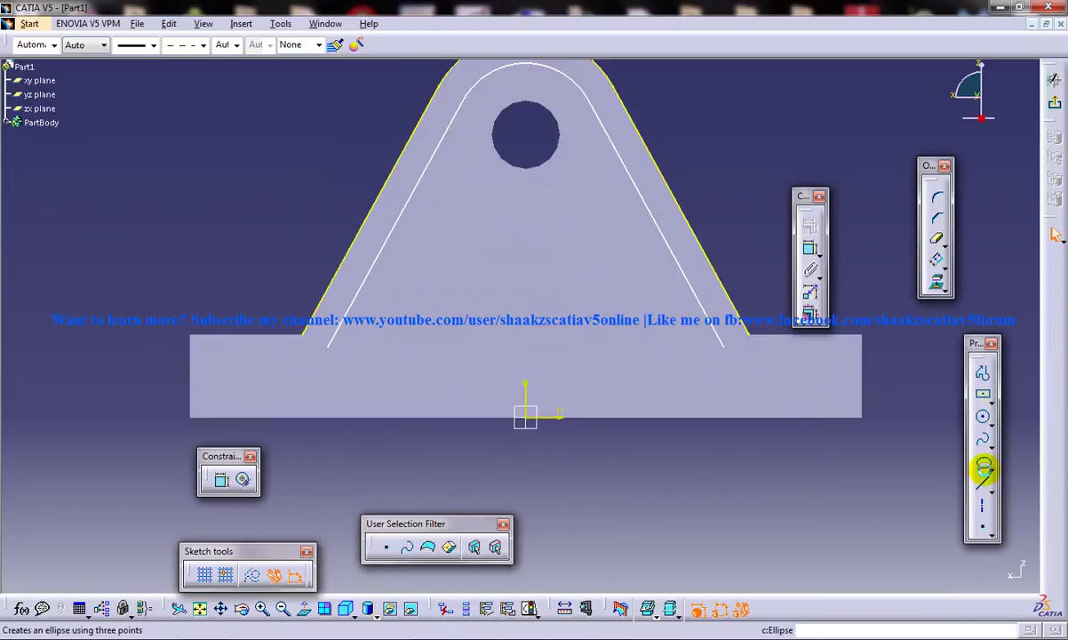
# - Extend both slanted offset lines with lines ending below the base, and project the top edge of the underside pocket
pyautogui.click(981, 484)
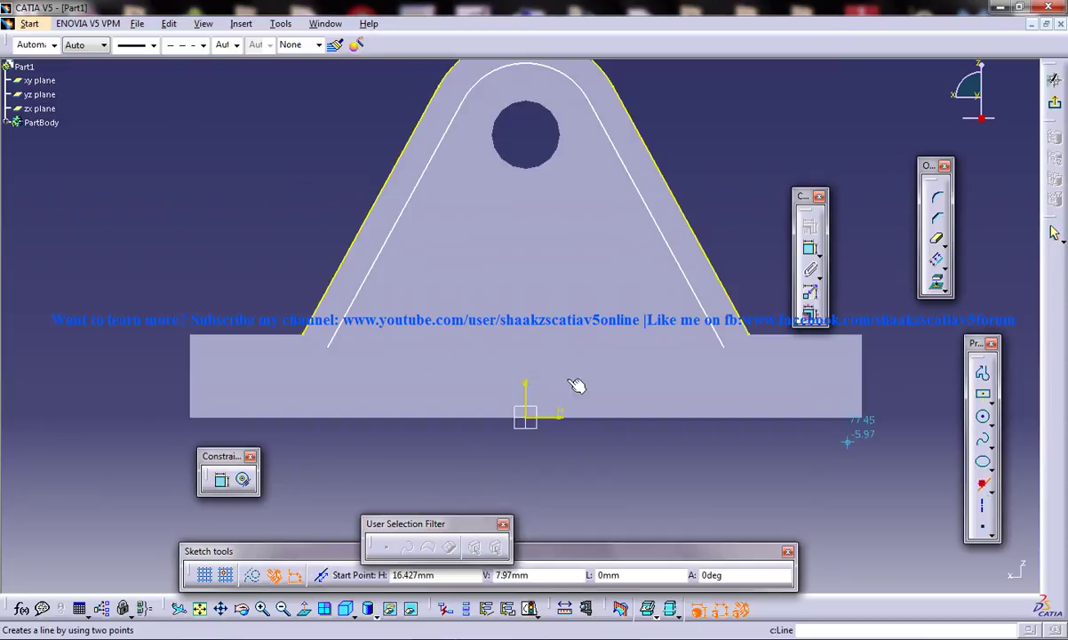
pyautogui.click(333, 353)
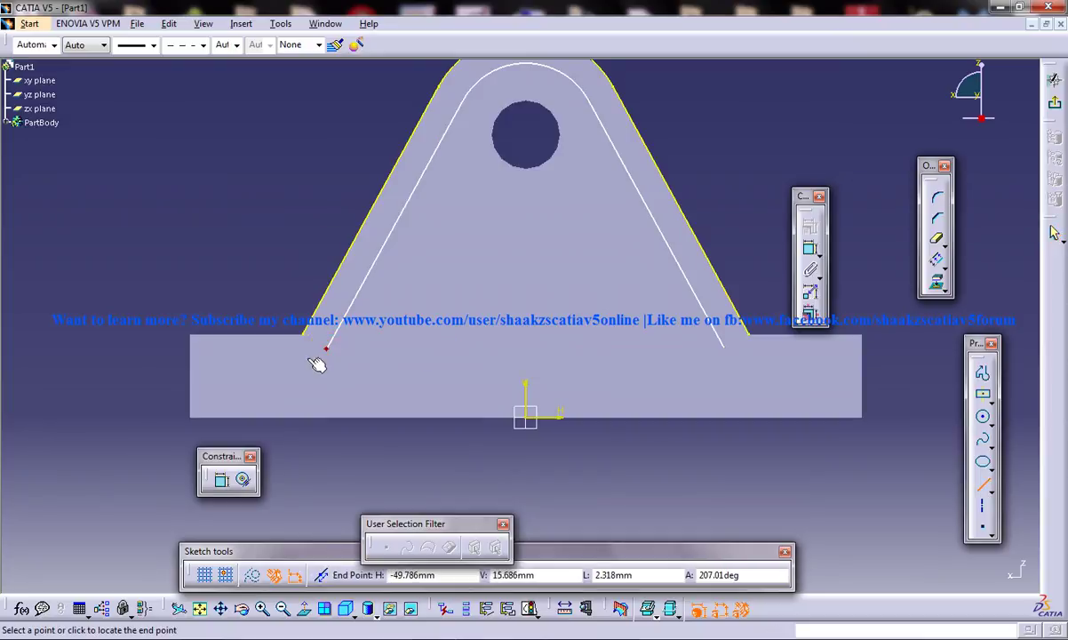
pyautogui.click(277, 439)
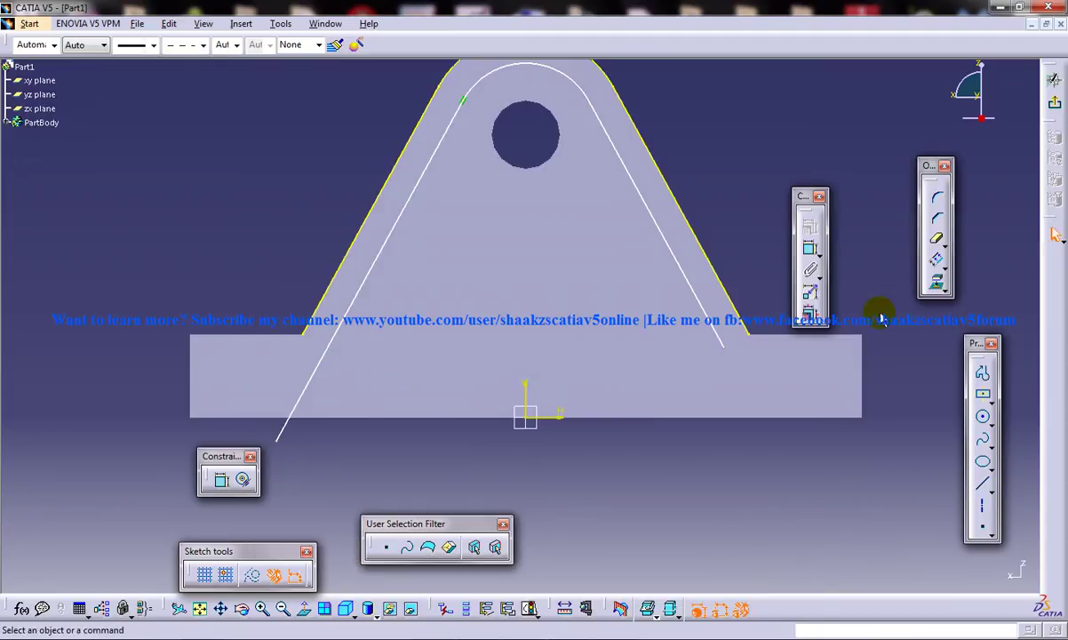
pyautogui.click(936, 294)
pyautogui.click(981, 483)
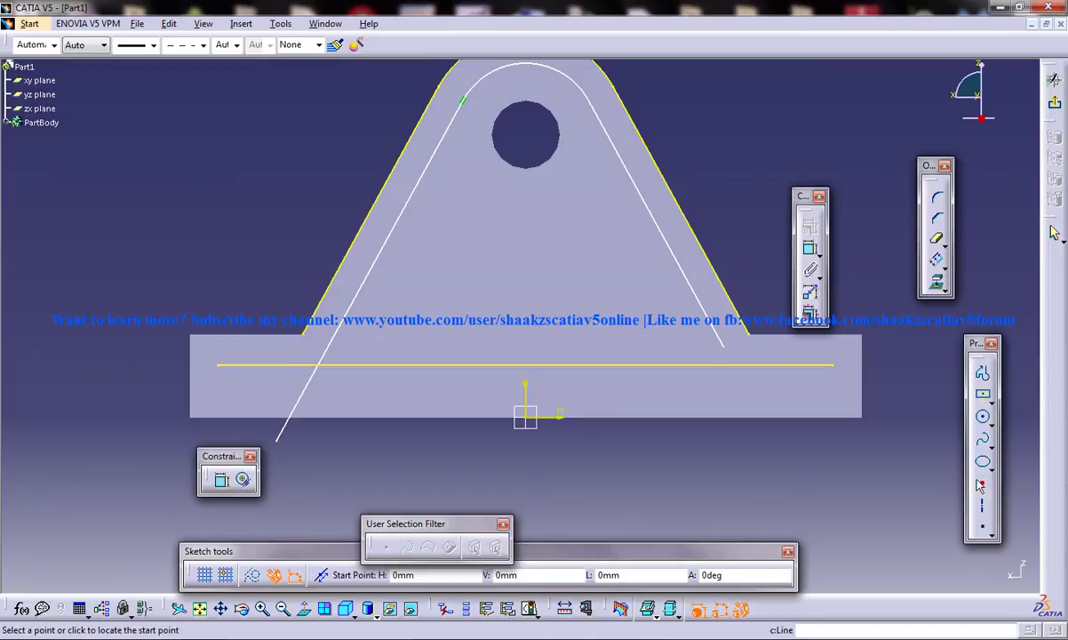
pyautogui.click(723, 348)
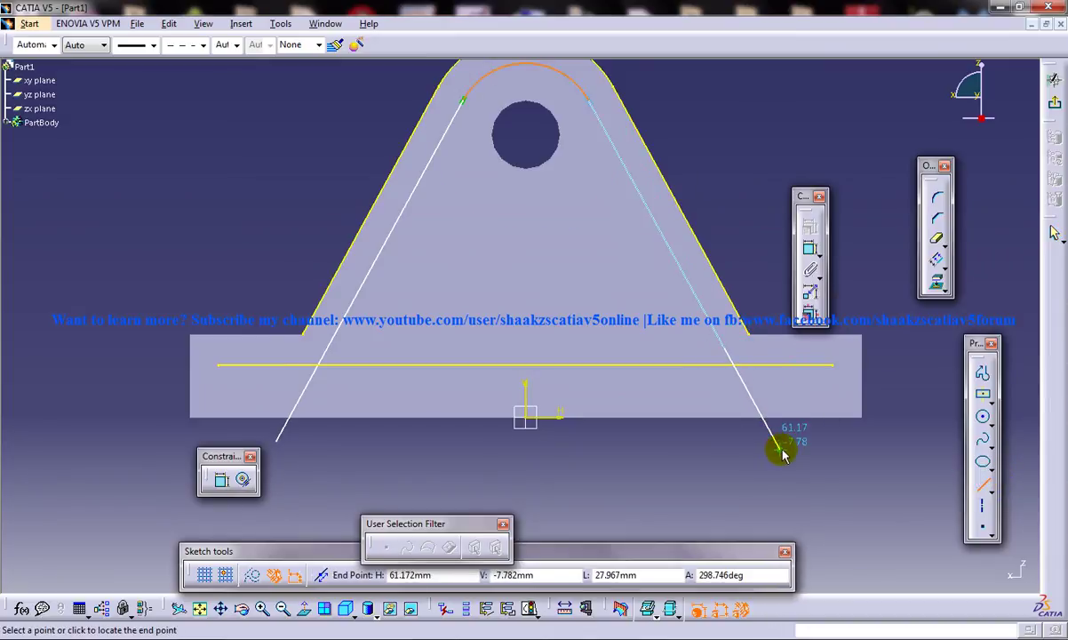
pyautogui.click(780, 450)
pyautogui.scroll(1, 835, 436)
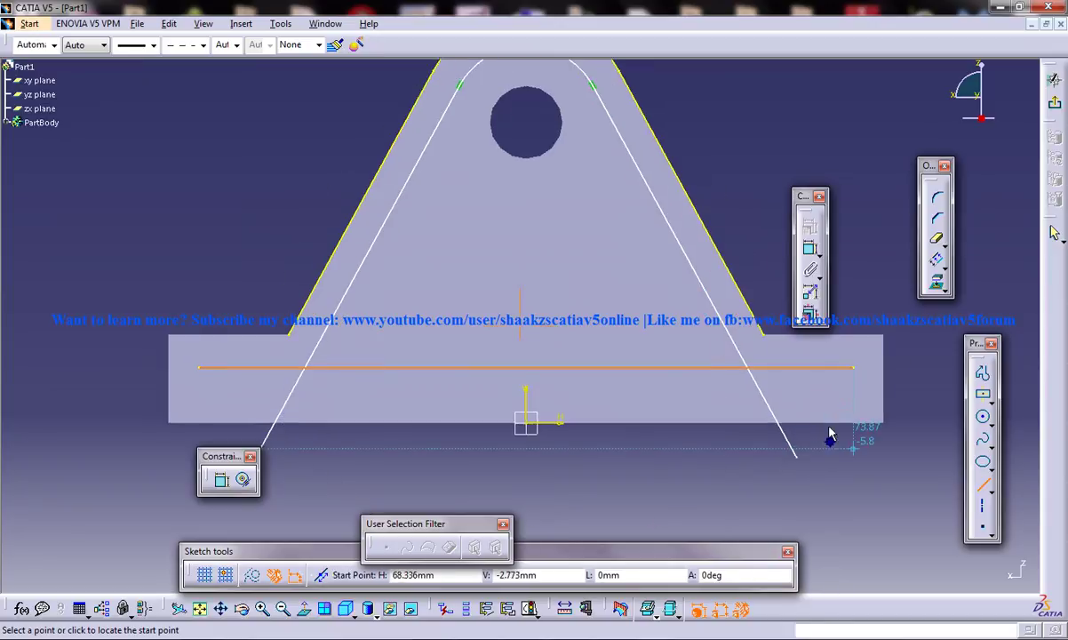
# - Quick Trim the projected pocket edge's outer ends and the slanted line portions below it to close the inner profile
pyautogui.click(939, 245)
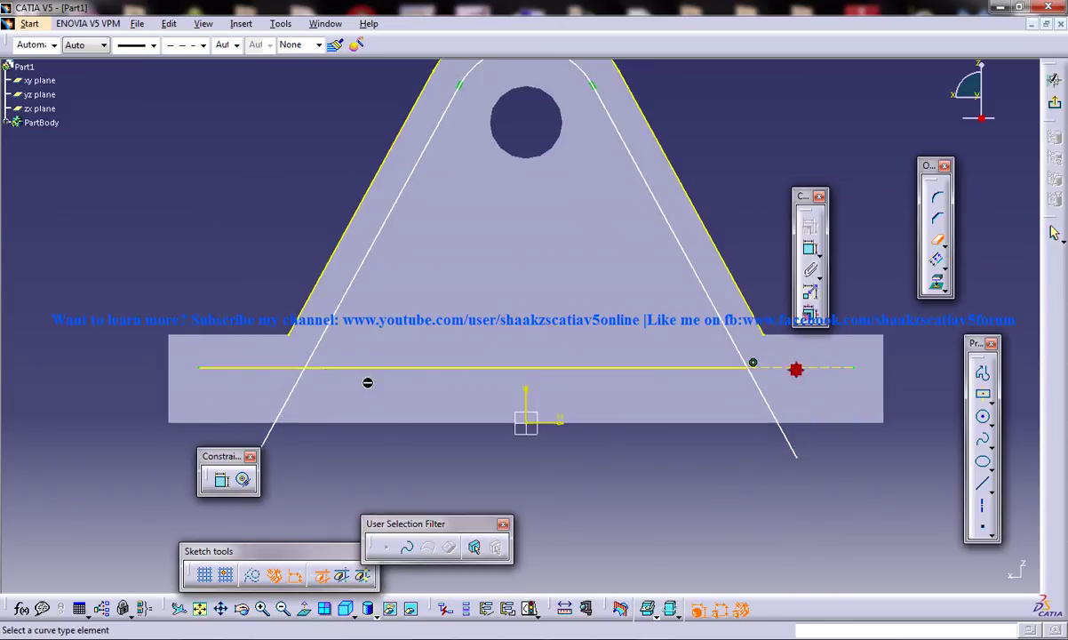
pyautogui.click(280, 372)
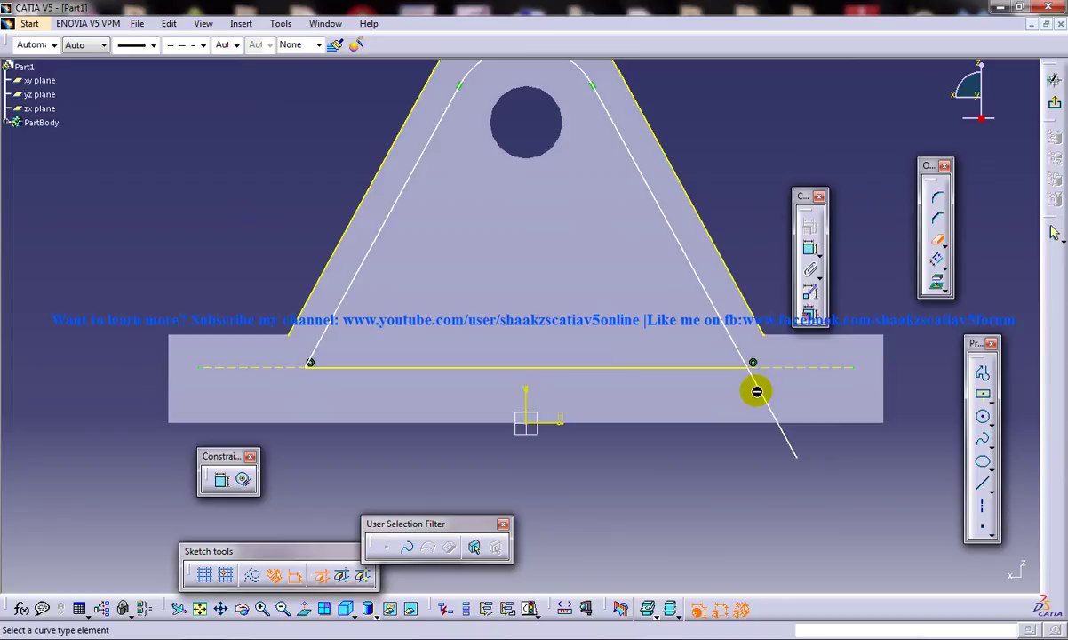
pyautogui.moveTo(677, 326); pyautogui.dragTo(538, 341, button='middle')
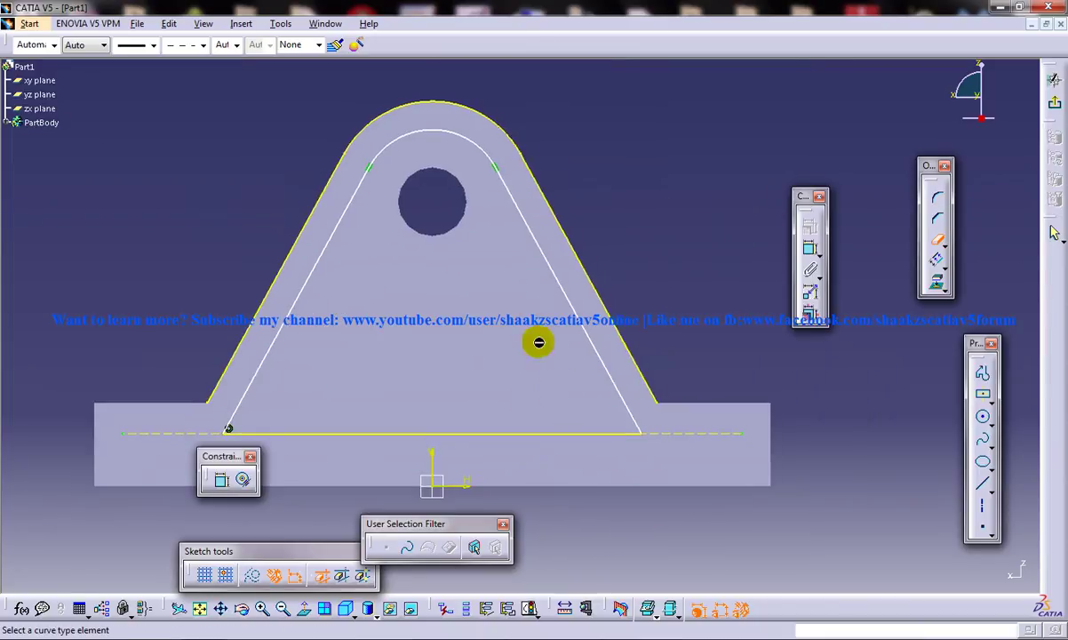
# - Convert the three projected outer lug edges to construction elements and exit the sketch
pyautogui.click(595, 290)
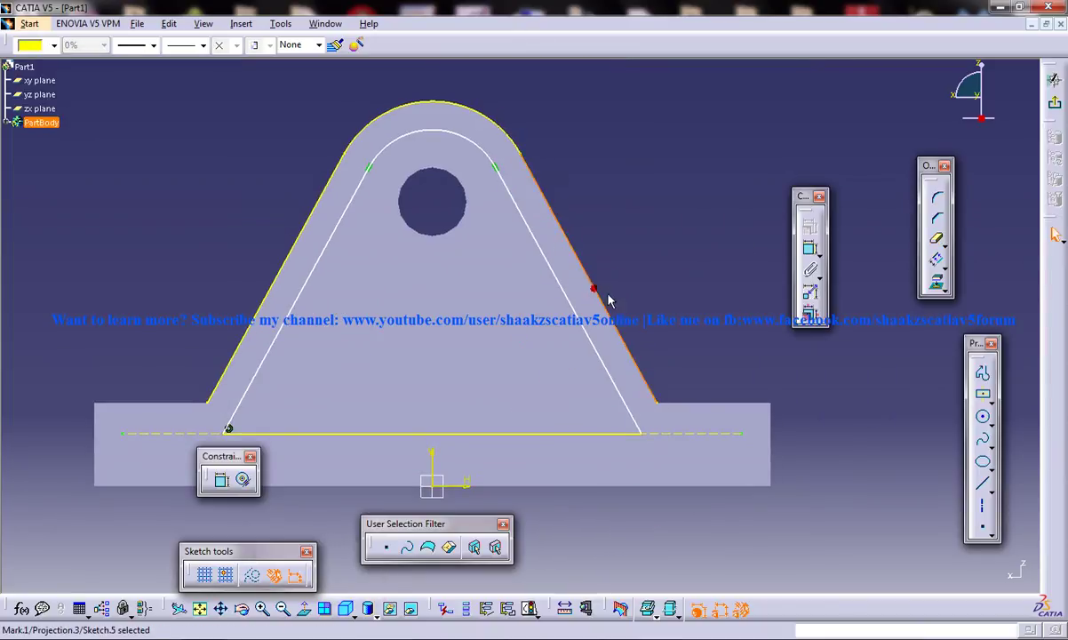
pyautogui.keyDown('ctrl'); pyautogui.click(475, 110); pyautogui.keyUp('ctrl')
pyautogui.keyDown('ctrl'); pyautogui.click(340, 174); pyautogui.keyUp('ctrl')
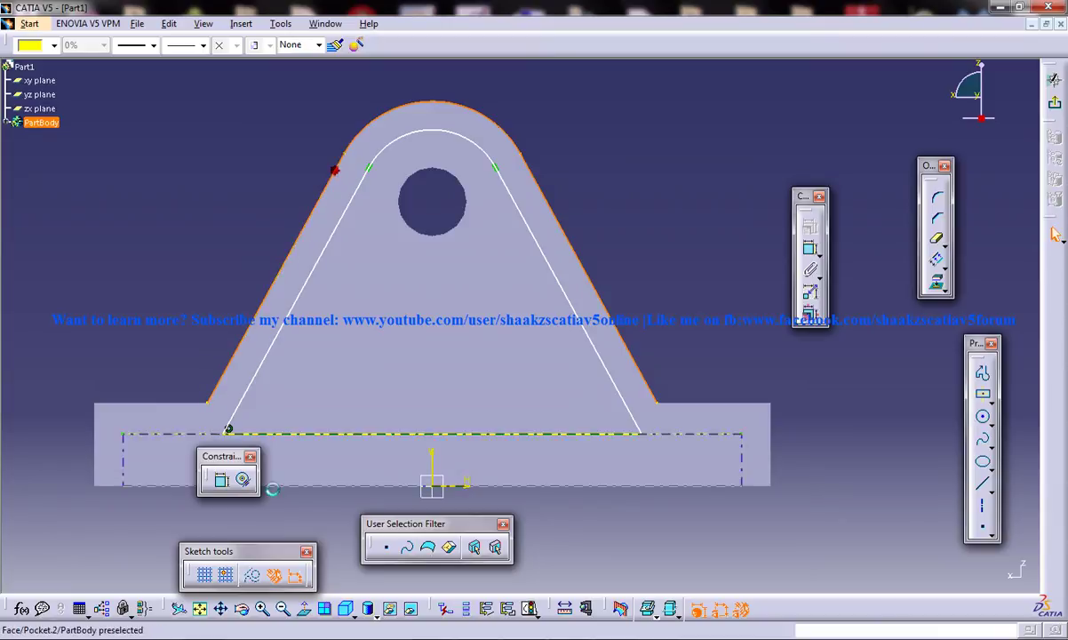
pyautogui.click(273, 576)
pyautogui.moveTo(366, 329); pyautogui.dragTo(681, 303, button='middle')
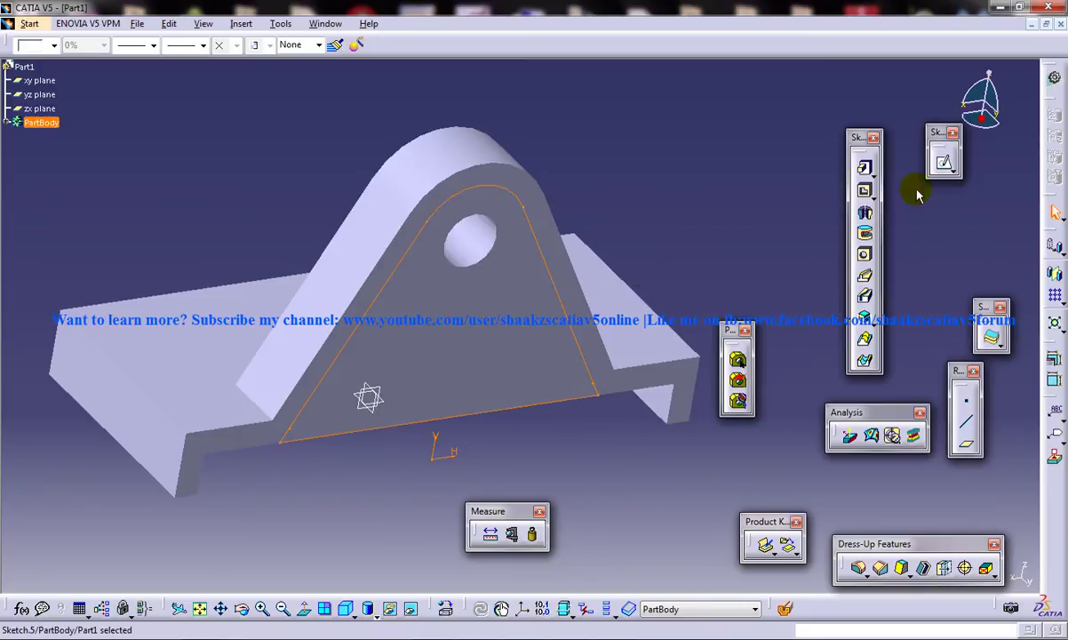
# - Reopen the lug profile sketch, draw a standard circle slightly larger than the hole and centered on it, and exit the sketch
pyautogui.click(944, 163)
pyautogui.moveTo(543, 258)
pyautogui.mouseDown(button='middle')
pyautogui.moveTo(482, 240)
pyautogui.moveTo(546, 338)
pyautogui.mouseUp(button='middle')
pyautogui.click(983, 418)
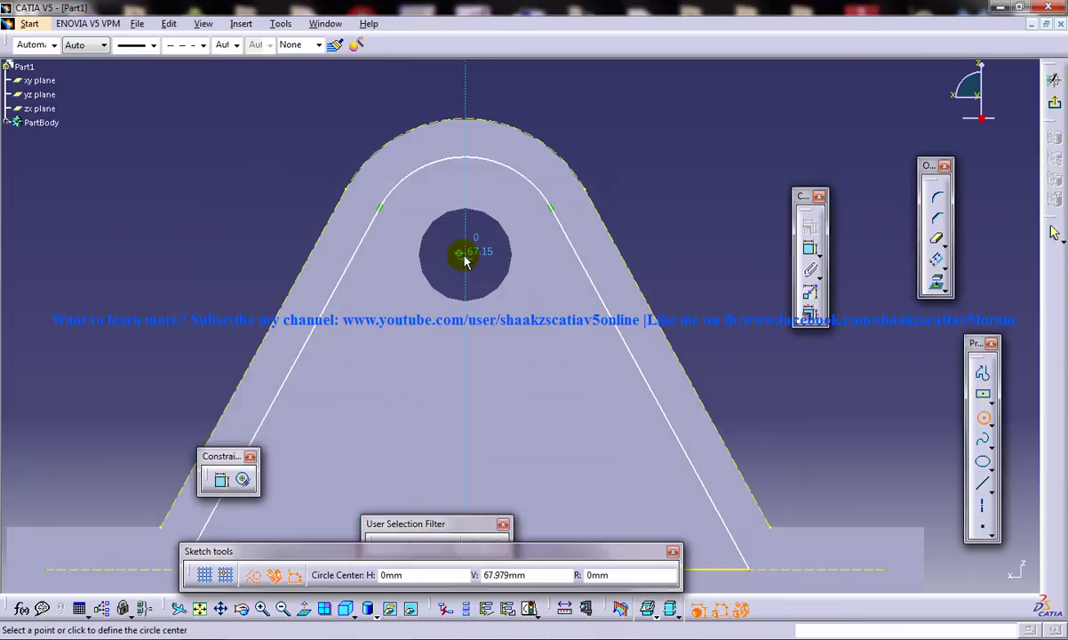
pyautogui.click(464, 257)
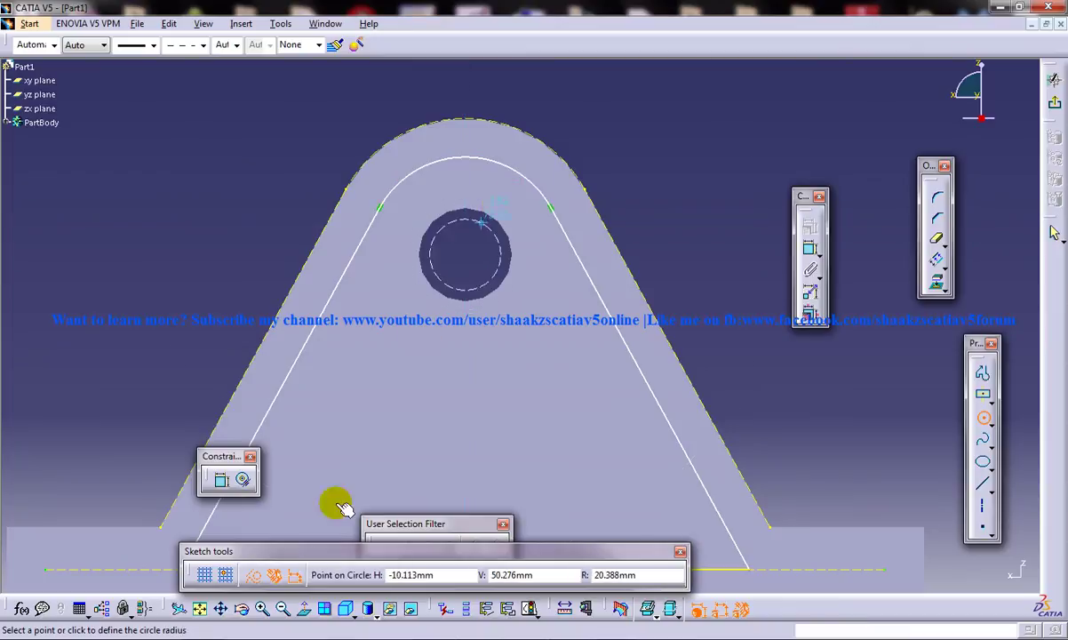
pyautogui.click(248, 573)
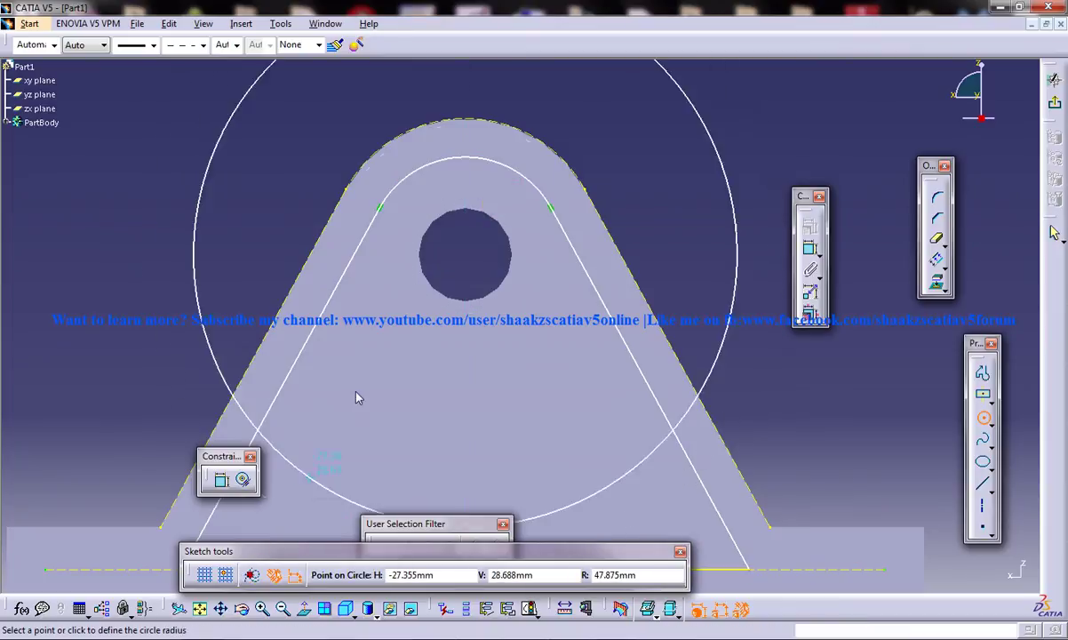
pyautogui.click(484, 192)
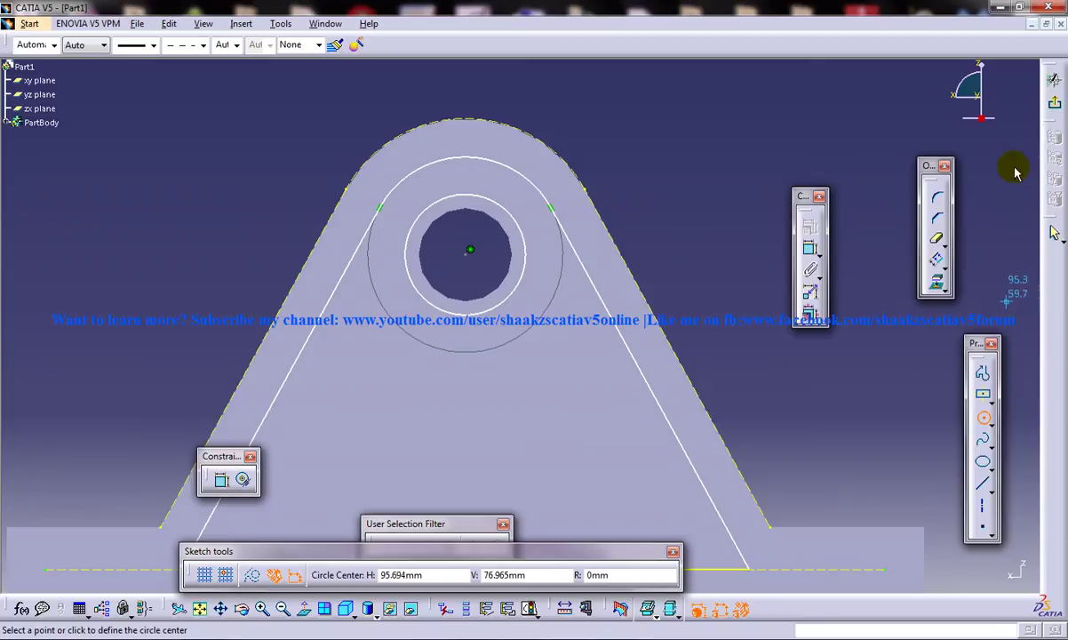
pyautogui.click(1054, 103)
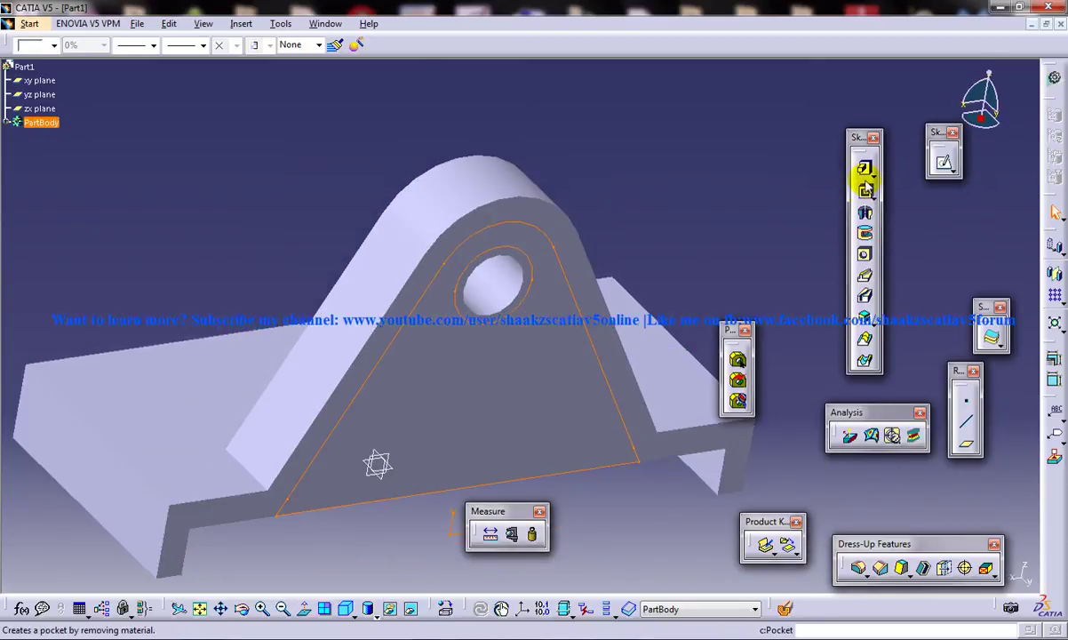
# - Cut the area between the inner profile and the circle as a blind pocket, leaving a web and a boss around the hole
pyautogui.click(864, 193)
pyautogui.moveTo(477, 386); pyautogui.dragTo(540, 432, button='middle')
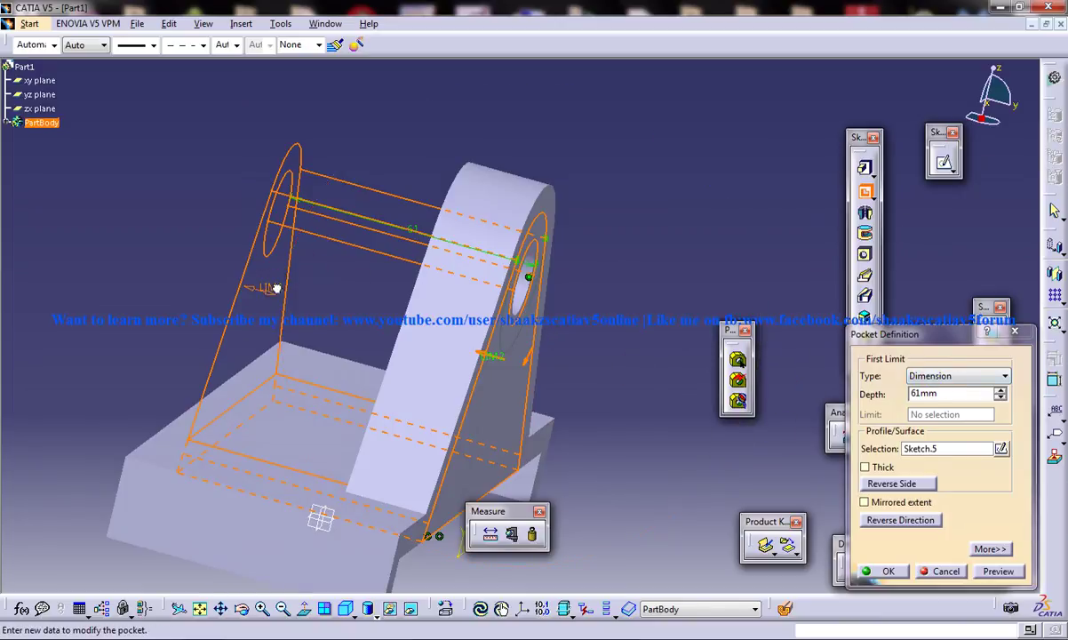
pyautogui.moveTo(275, 288); pyautogui.dragTo(274, 283)
pyautogui.moveTo(467, 300); pyautogui.dragTo(537, 389, button='middle')
pyautogui.click(890, 571)
# - Fillet the base's upper and vertical corner edges, the lug's outline edges and its short end junctions with the base at 4 mm radius
pyautogui.moveTo(662, 440); pyautogui.dragTo(436, 389, button='middle')
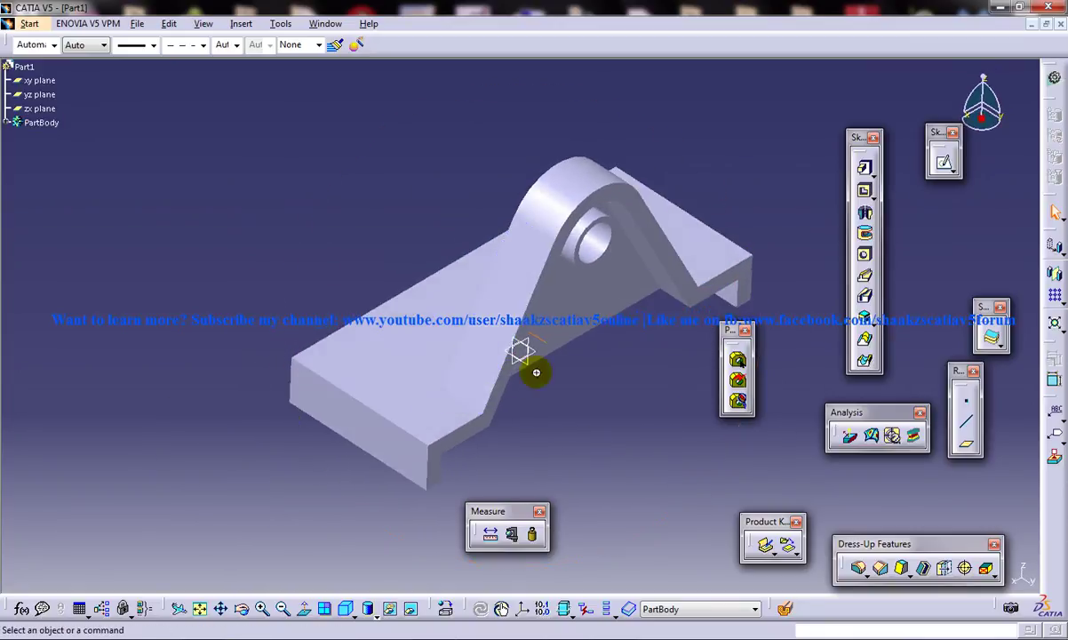
pyautogui.moveTo(415, 433); pyautogui.dragTo(395, 405, button='middle')
pyautogui.click(405, 422)
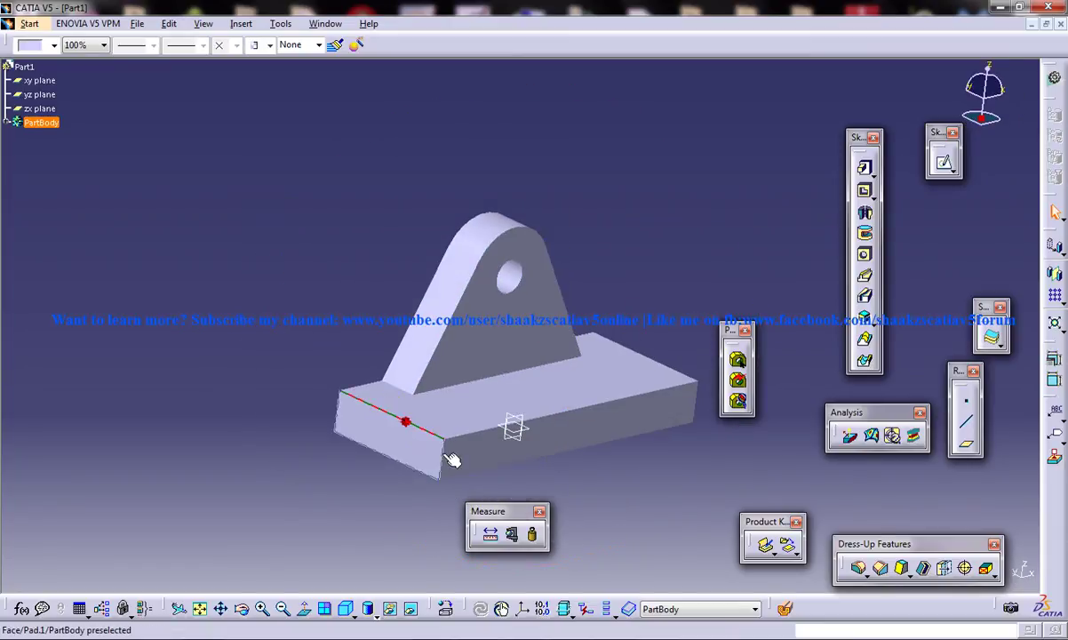
pyautogui.moveTo(471, 434); pyautogui.dragTo(310, 424, button='middle')
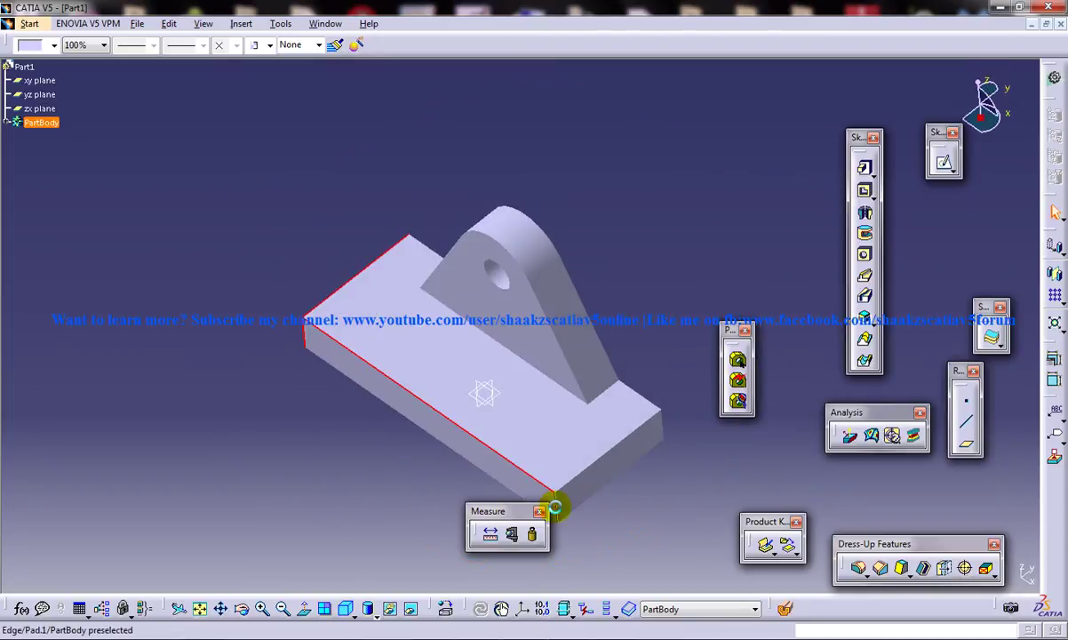
pyautogui.moveTo(643, 435); pyautogui.dragTo(601, 439, button='middle')
pyautogui.click(556, 420)
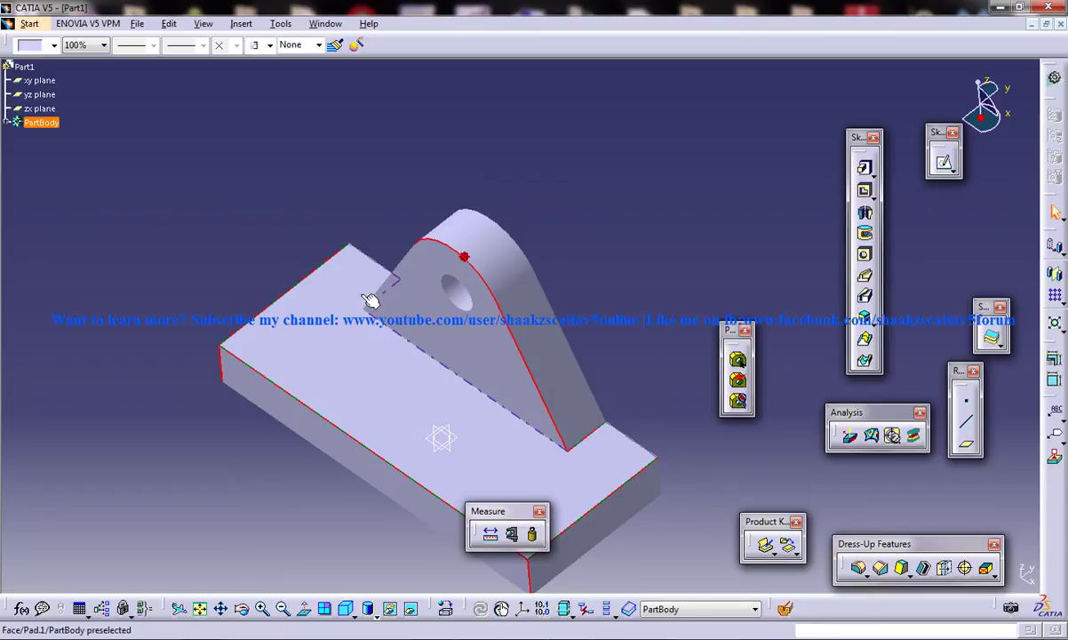
pyautogui.moveTo(370, 299); pyautogui.dragTo(410, 289, button='middle')
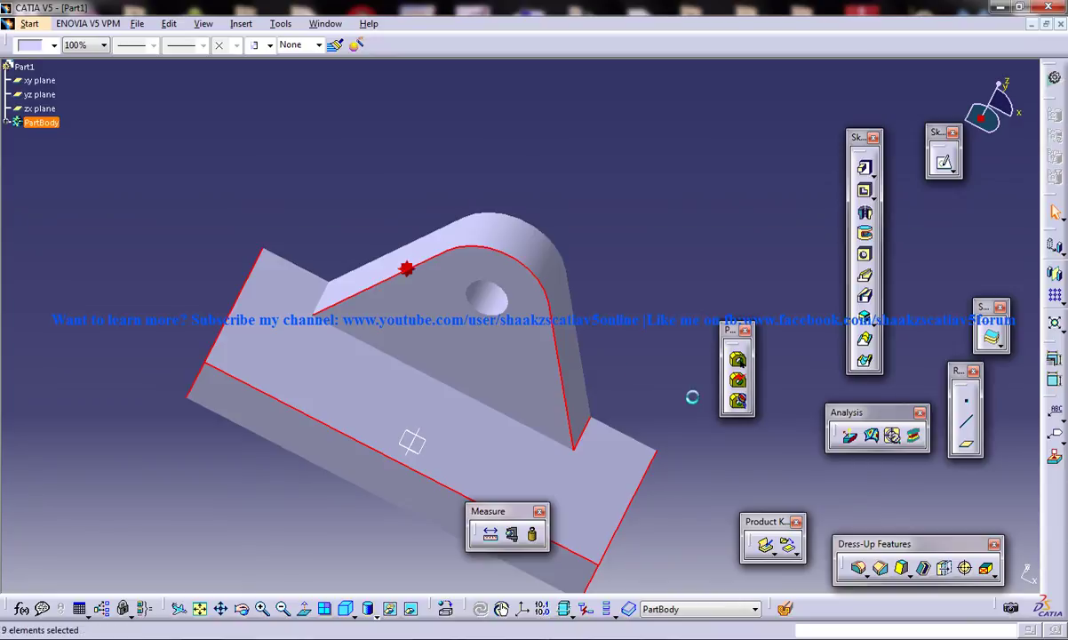
pyautogui.moveTo(666, 383); pyautogui.dragTo(548, 391, button='middle')
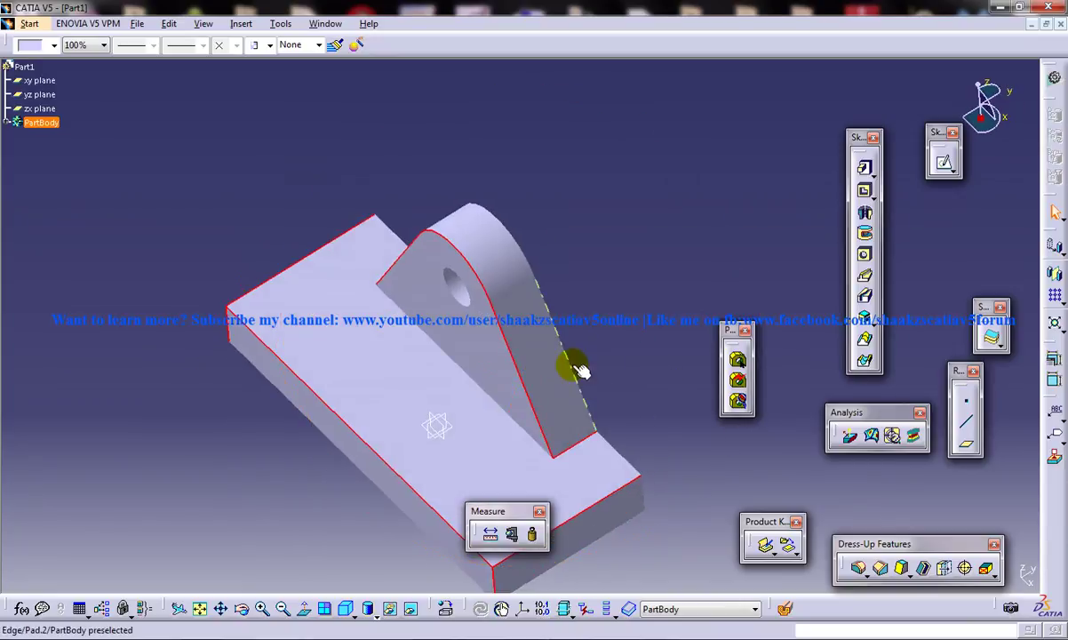
pyautogui.moveTo(480, 315); pyautogui.dragTo(522, 260, button='middle')
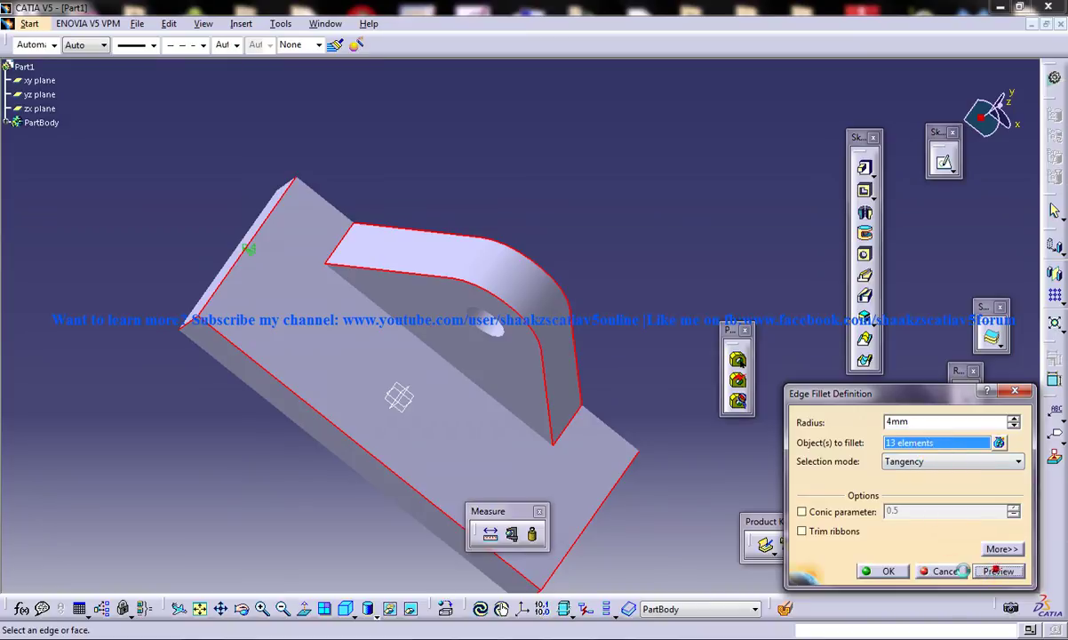
pyautogui.click(884, 573)
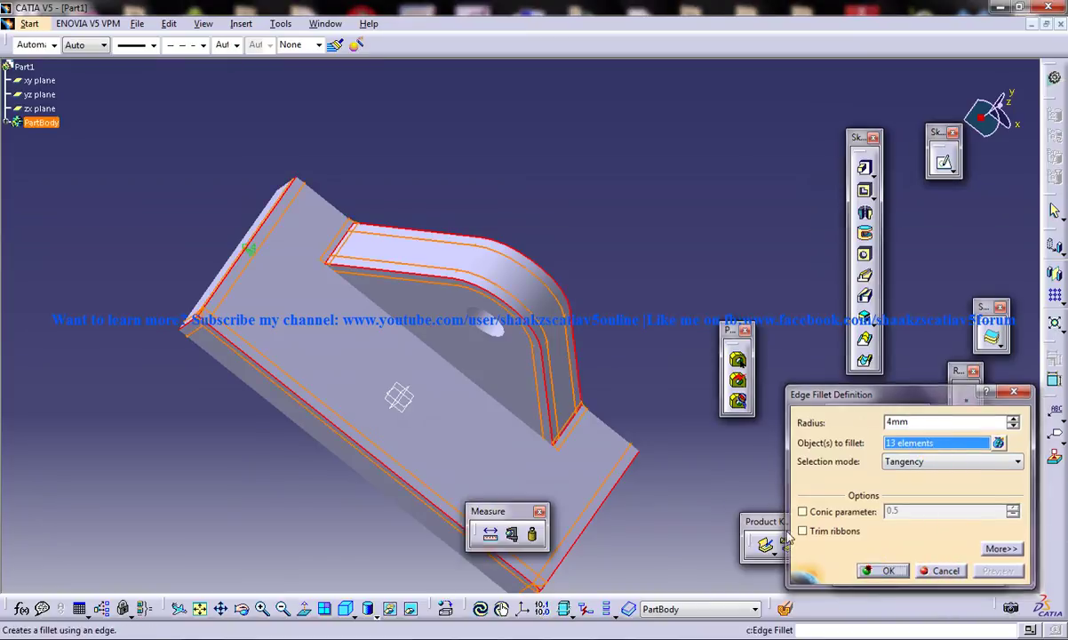
# - Fillet the long edge where the lug's flat front face meets the top of the base
pyautogui.moveTo(646, 396); pyautogui.dragTo(604, 424, button='middle')
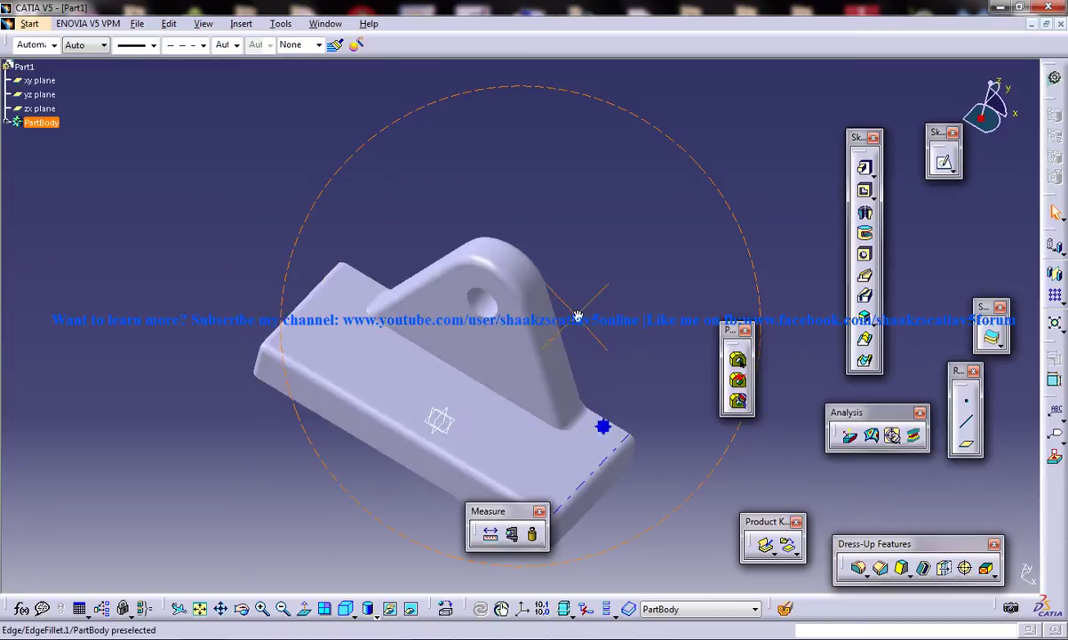
pyautogui.click(473, 383)
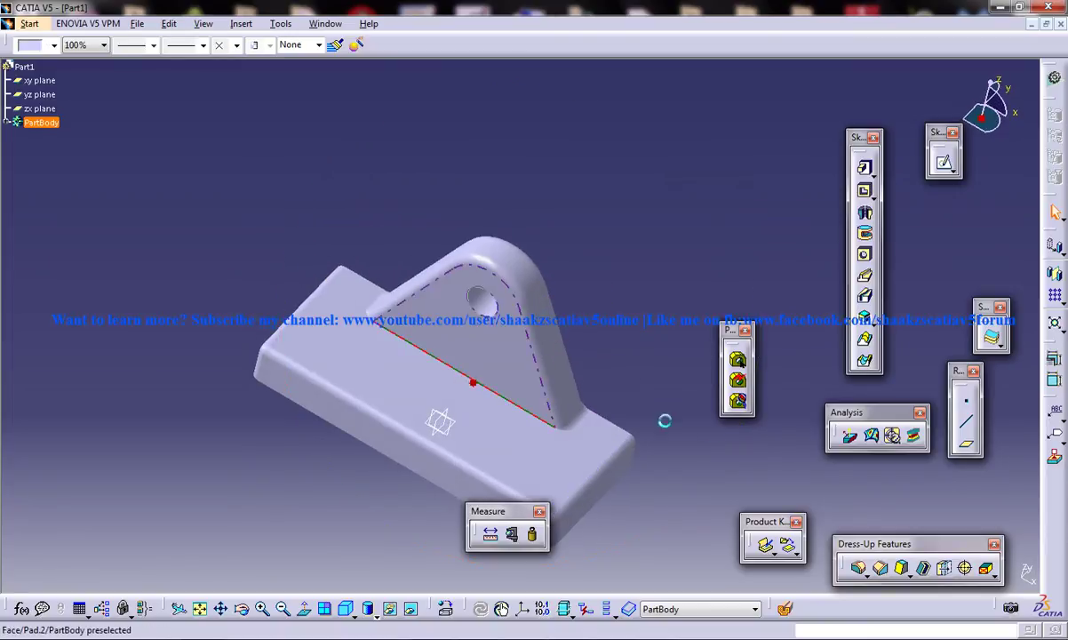
pyautogui.click(880, 564)
pyautogui.click(889, 571)
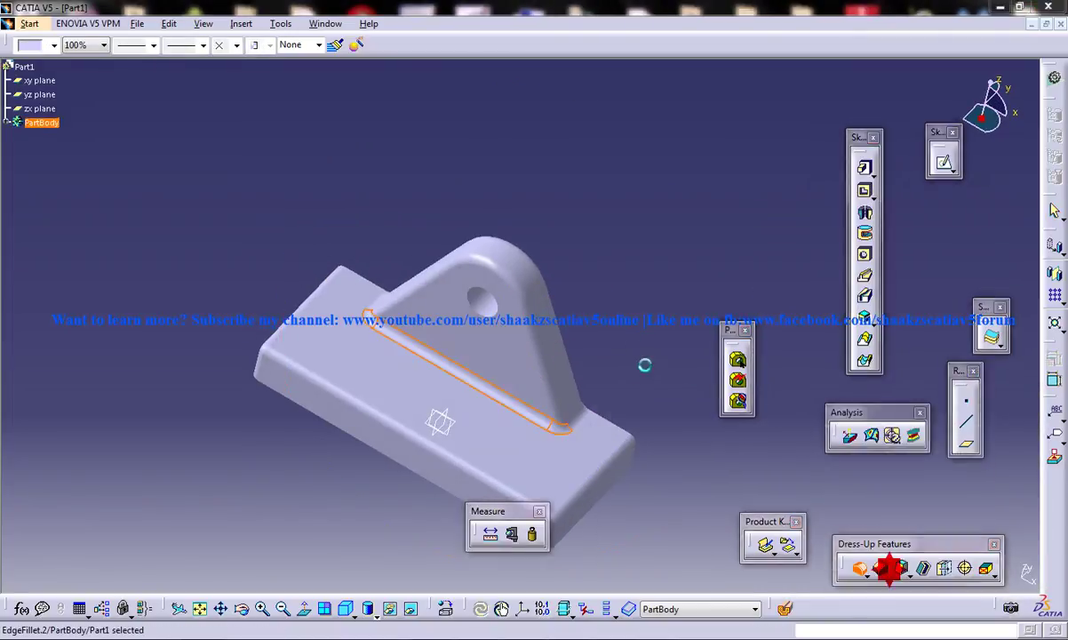
pyautogui.click(997, 567)
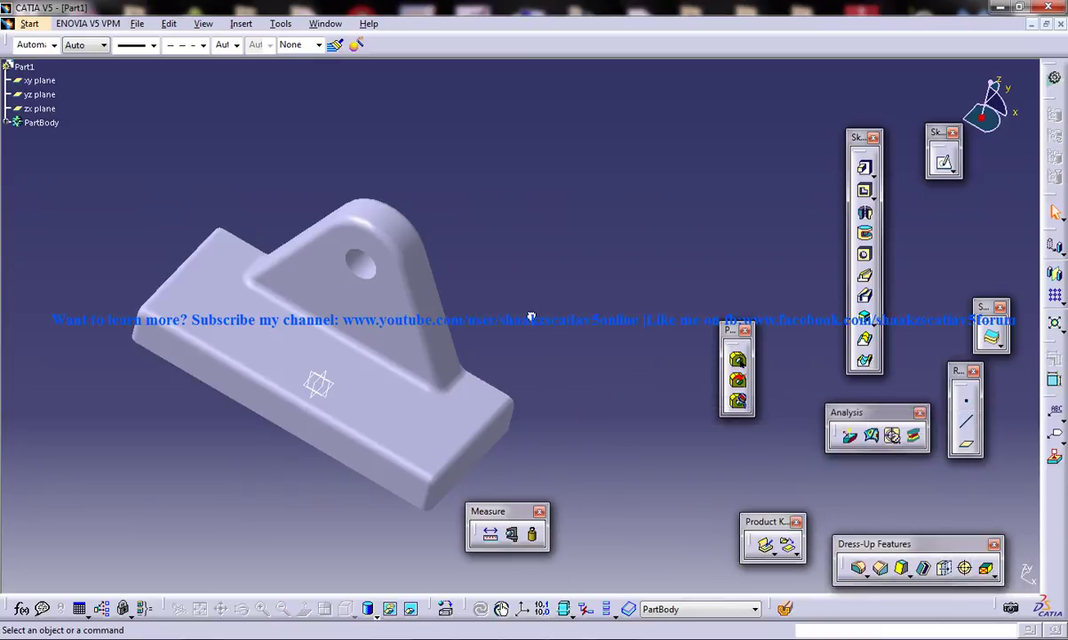
# - Fillet the boss's two circular rim edges around the hole and the inner edges of the base's underside pocket with a 1 mm radius
pyautogui.moveTo(529, 313); pyautogui.dragTo(560, 327, button='middle')
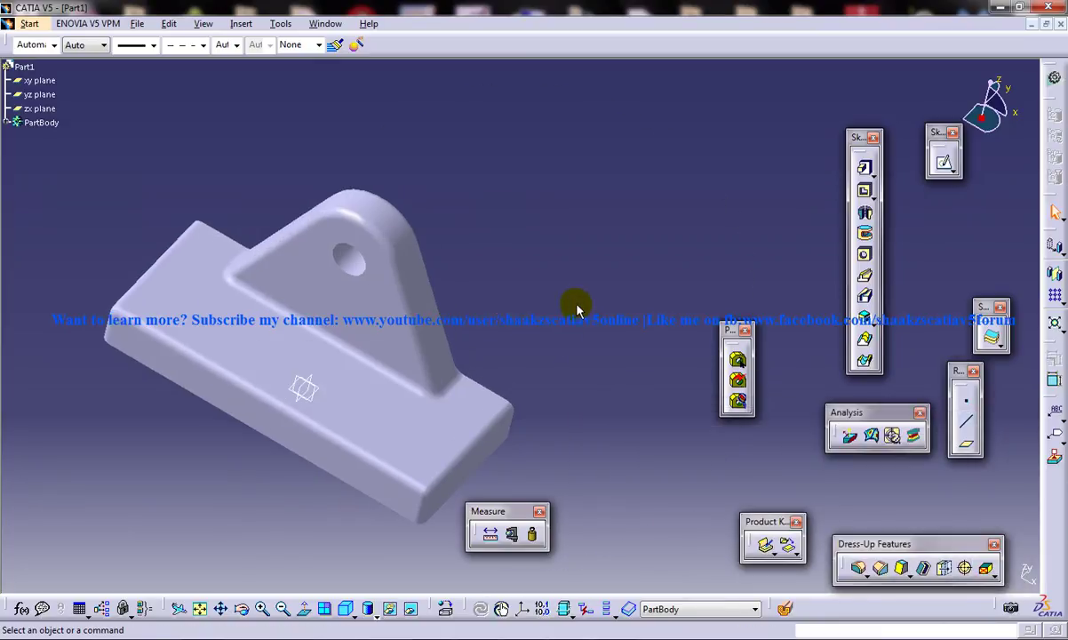
pyautogui.moveTo(576, 312); pyautogui.dragTo(624, 403, button='middle')
pyautogui.click(526, 237)
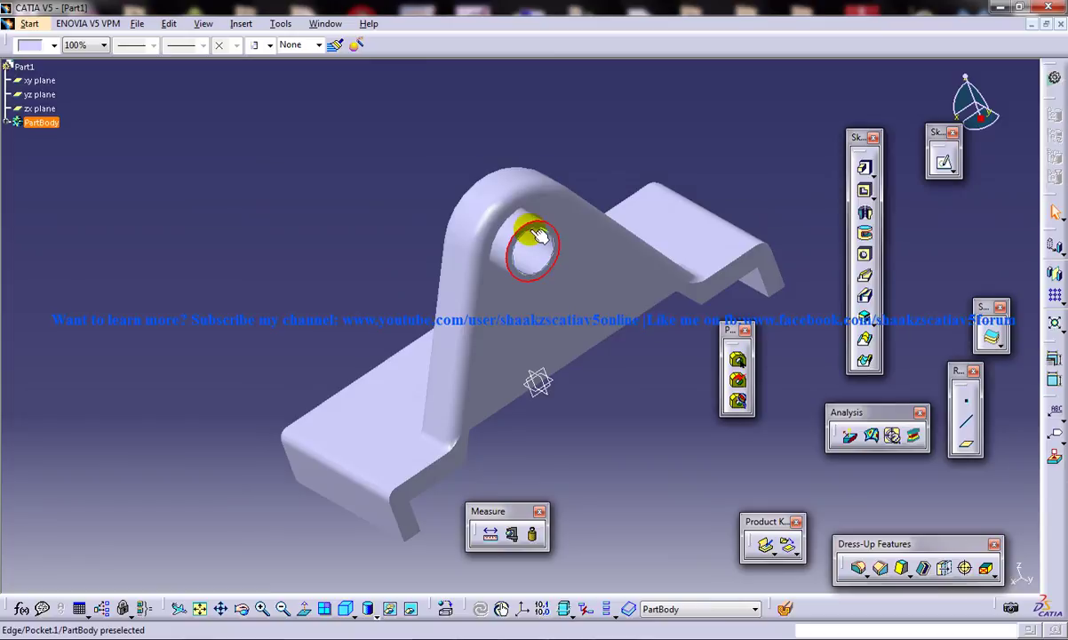
pyautogui.keyDown('ctrl'); pyautogui.click(621, 306); pyautogui.keyUp('ctrl')
pyautogui.moveTo(516, 355); pyautogui.dragTo(544, 401, button='middle')
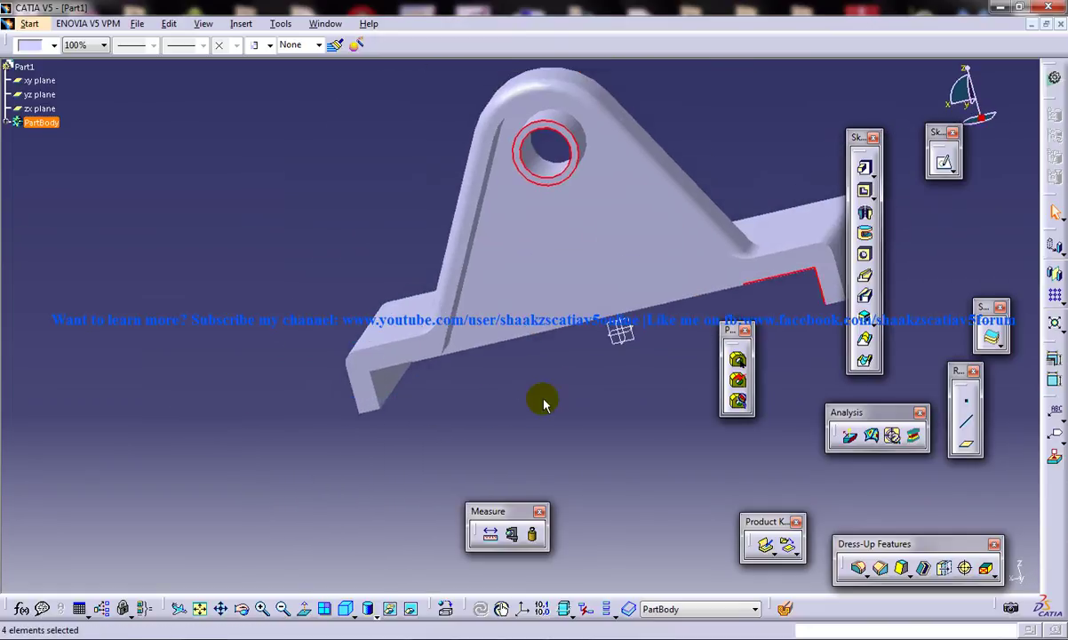
pyautogui.click(387, 370)
pyautogui.moveTo(439, 384); pyautogui.dragTo(603, 313, button='middle')
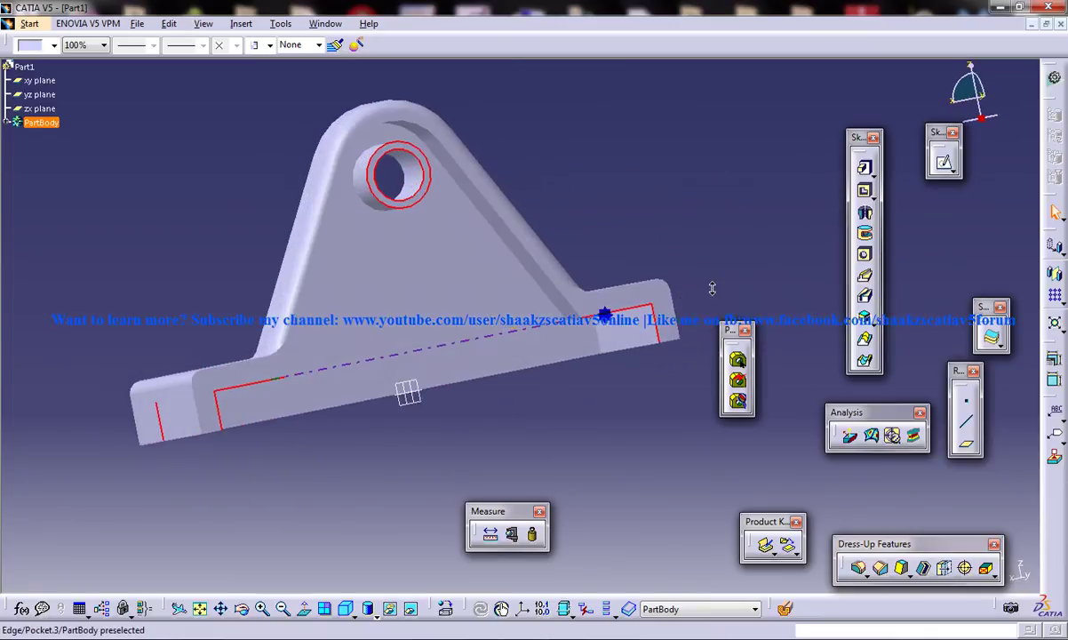
pyautogui.click(604, 343)
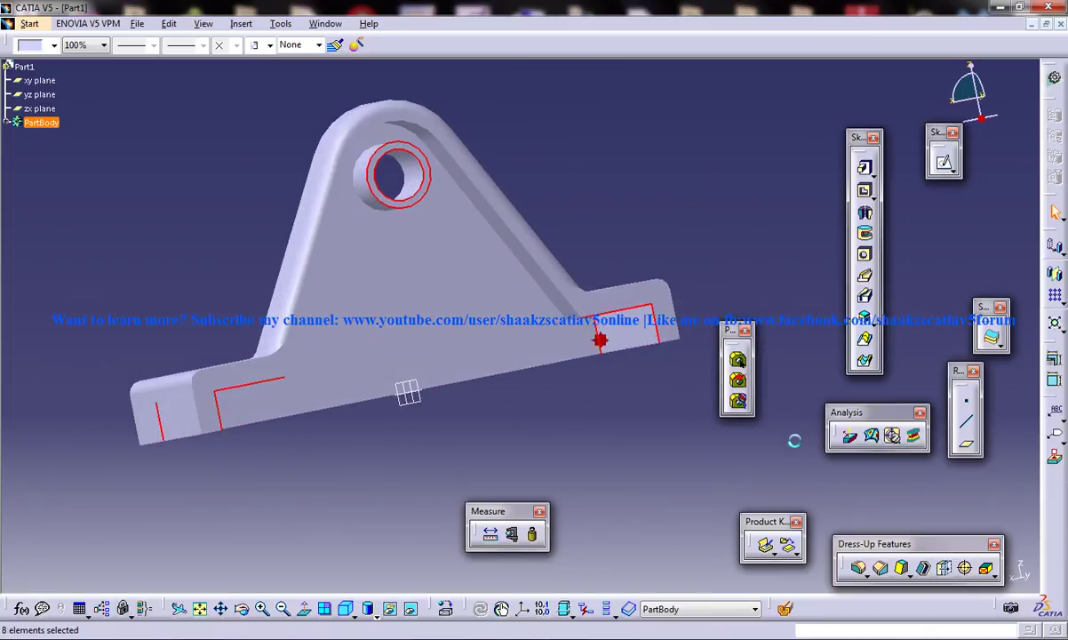
pyautogui.click(858, 567)
pyautogui.write('1mm')
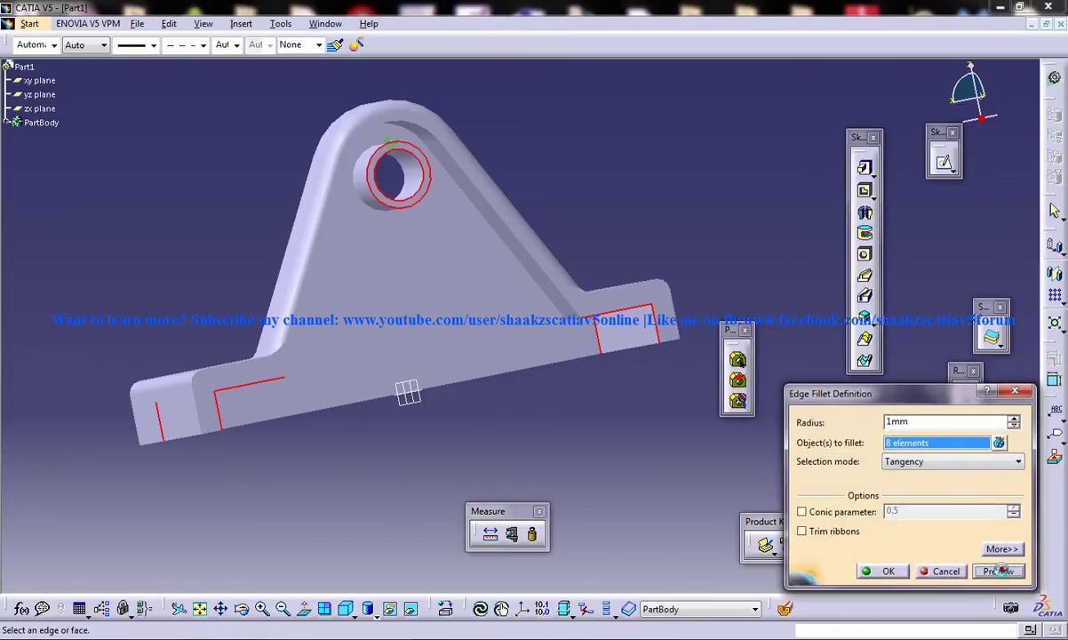
pyautogui.click(999, 571)
pyautogui.click(888, 571)
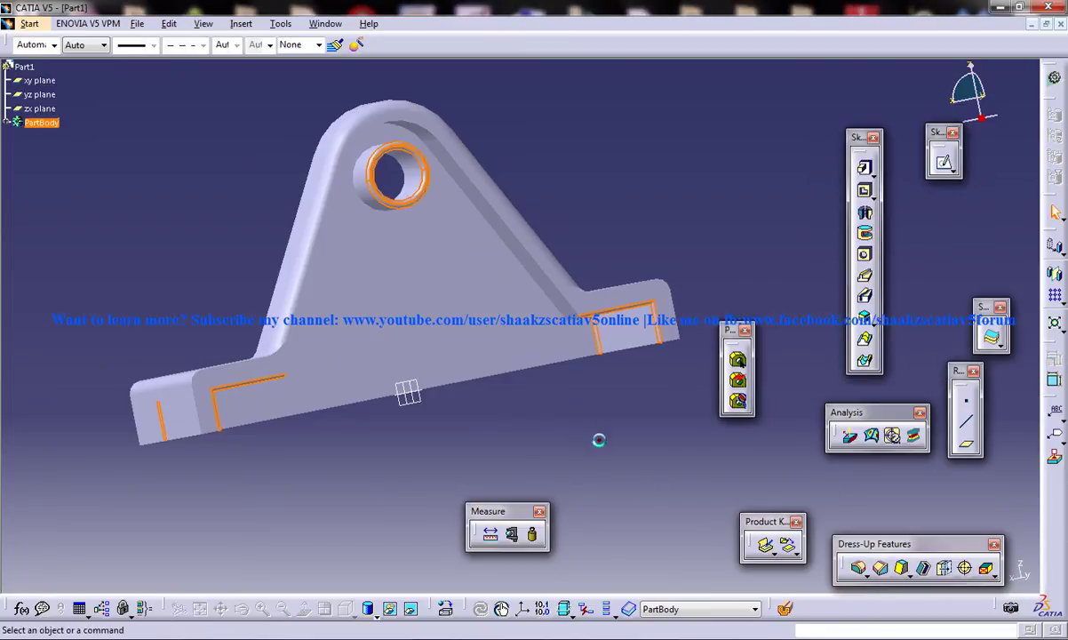
# - Save the part as Part1 Original in a new folder named New inside the automatic feature recognition folder
pyautogui.moveTo(578, 408)
pyautogui.mouseDown(button='middle')
pyautogui.moveTo(530, 400)
pyautogui.moveTo(537, 392)
pyautogui.moveTo(491, 420)
pyautogui.moveTo(600, 413)
pyautogui.moveTo(454, 436)
pyautogui.moveTo(632, 443)
pyautogui.moveTo(404, 308)
pyautogui.moveTo(429, 298)
pyautogui.moveTo(537, 310)
pyautogui.mouseUp(button='middle')
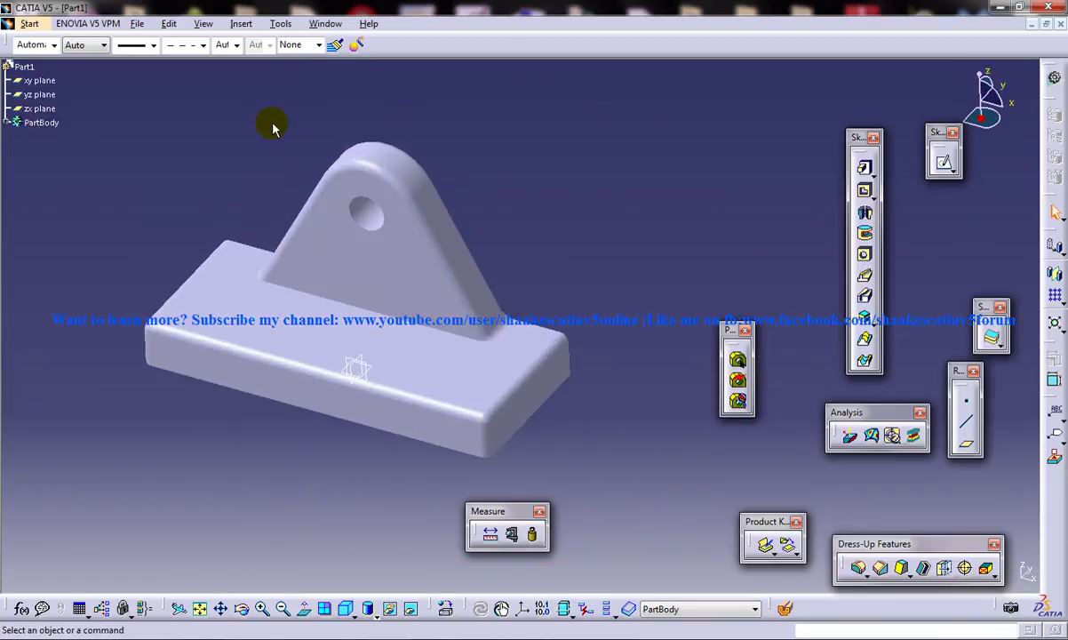
pyautogui.click(139, 25)
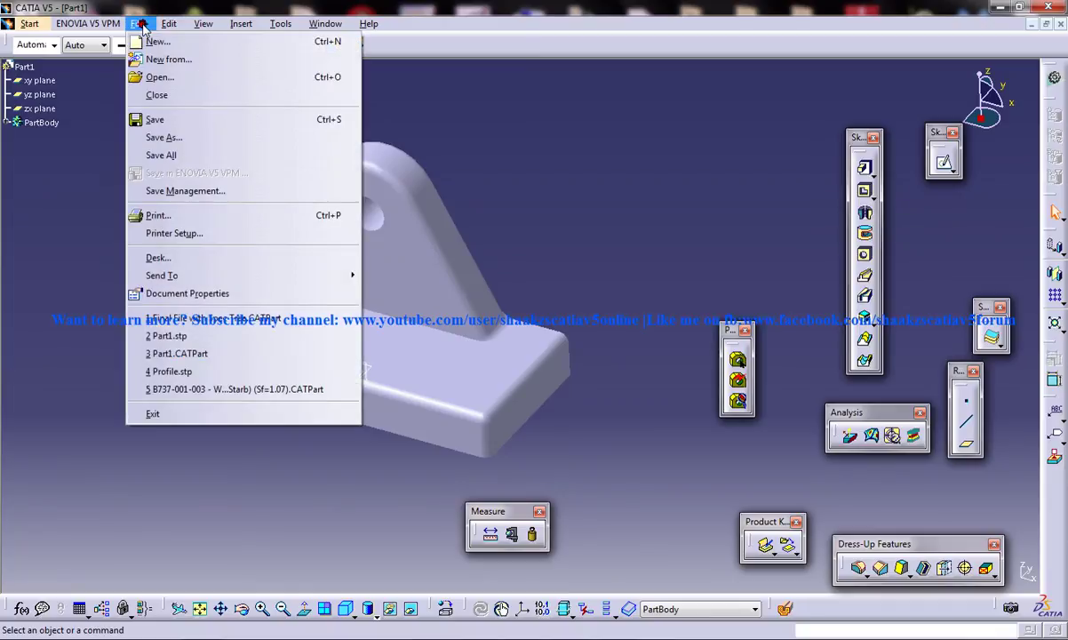
pyautogui.click(169, 118)
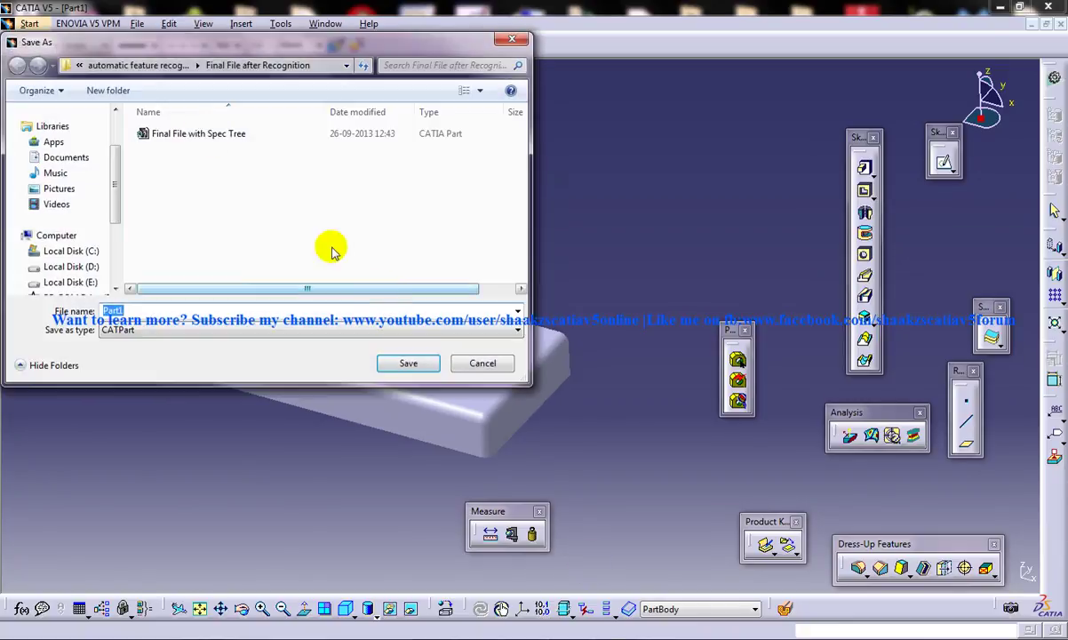
pyautogui.click(157, 69)
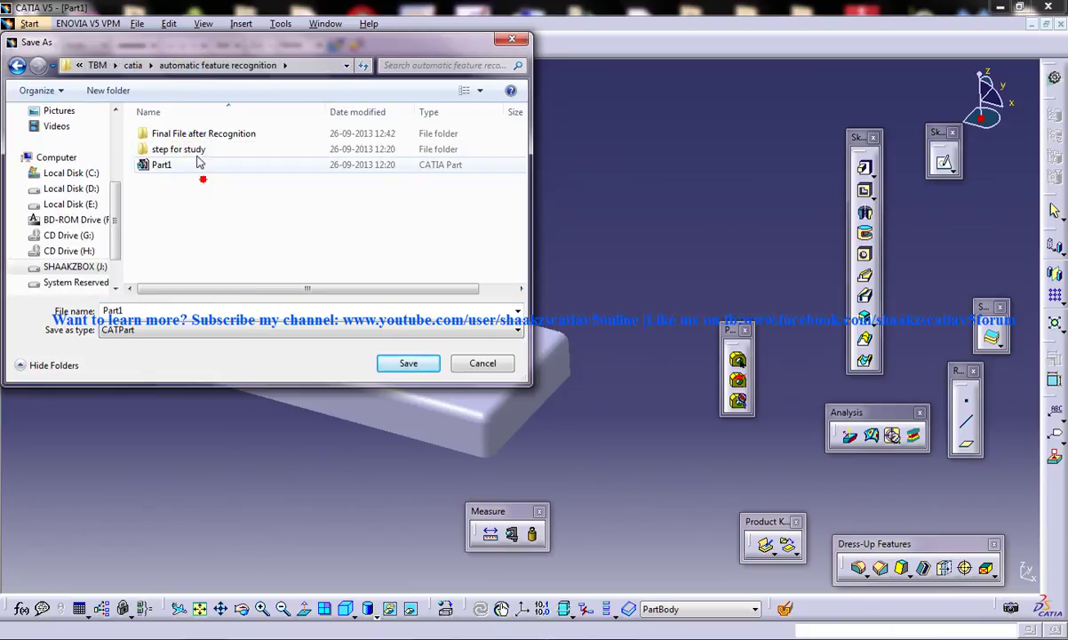
pyautogui.rightClick(194, 199)
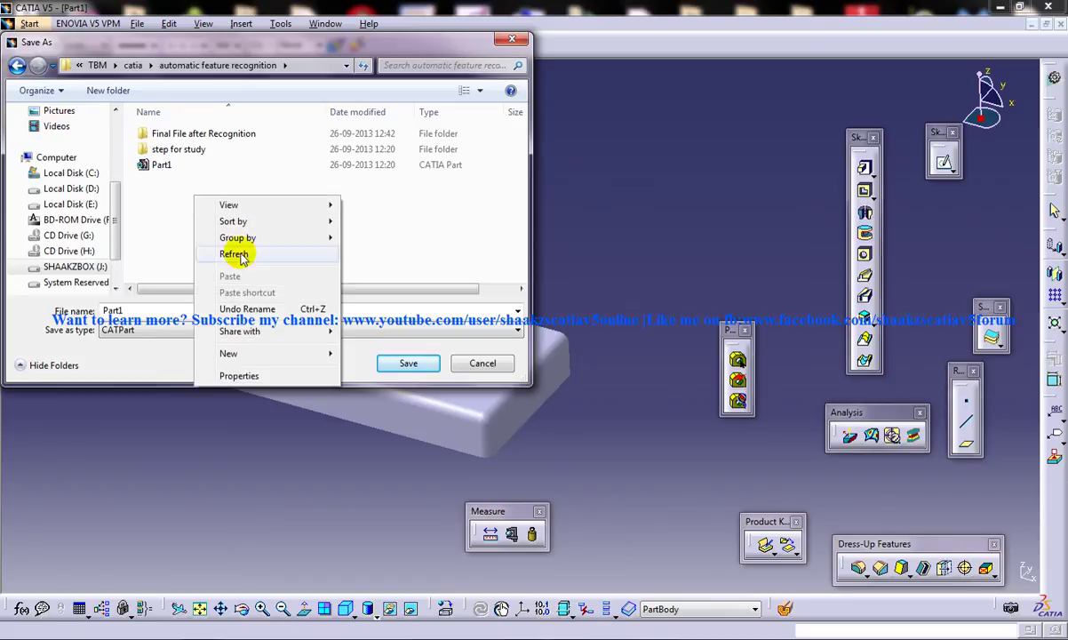
pyautogui.moveTo(319, 360)
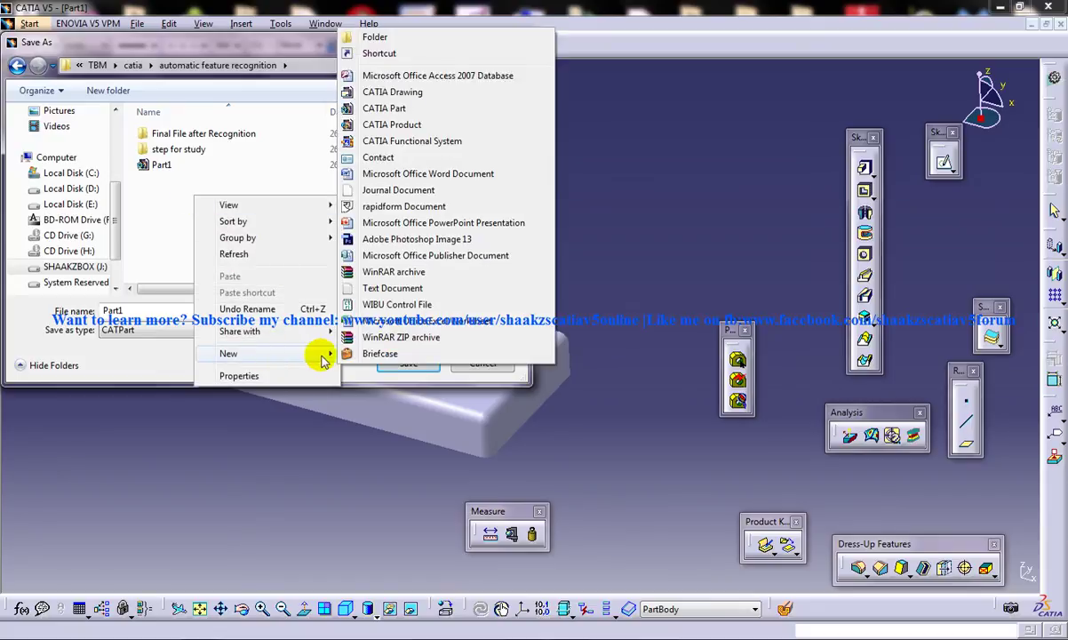
pyautogui.click(400, 33)
pyautogui.write('N')
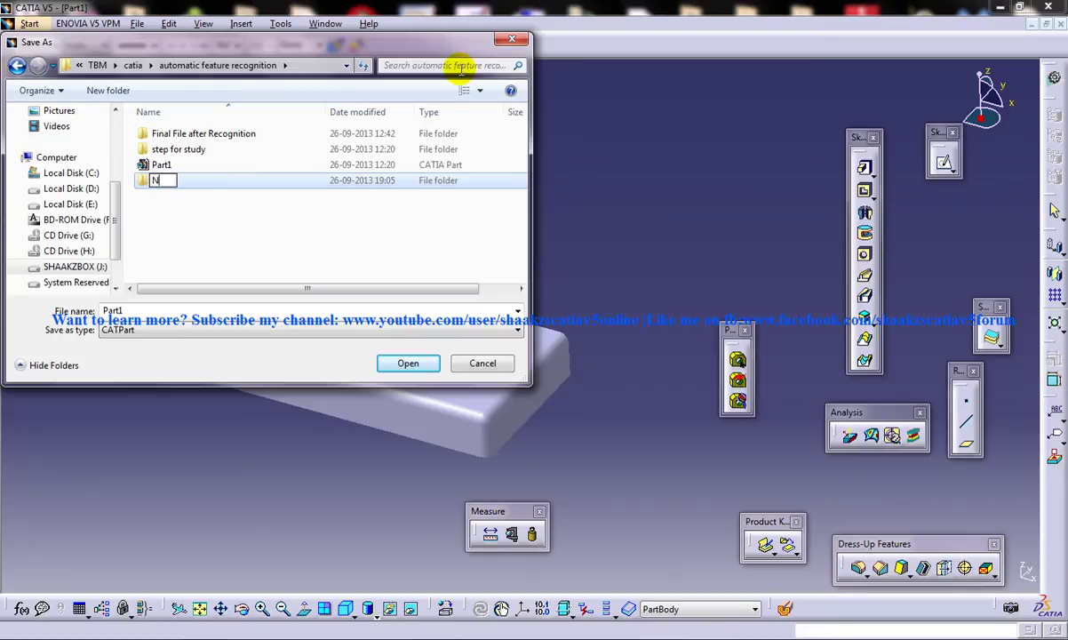
pyautogui.write('ew')
pyautogui.press('Return')
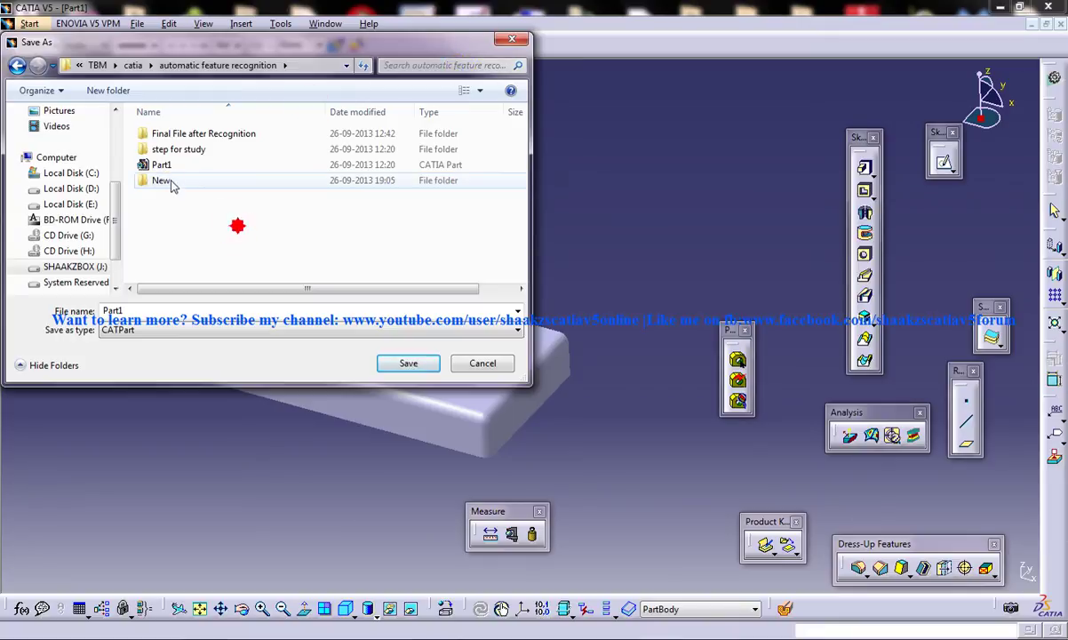
pyautogui.doubleClick(170, 181)
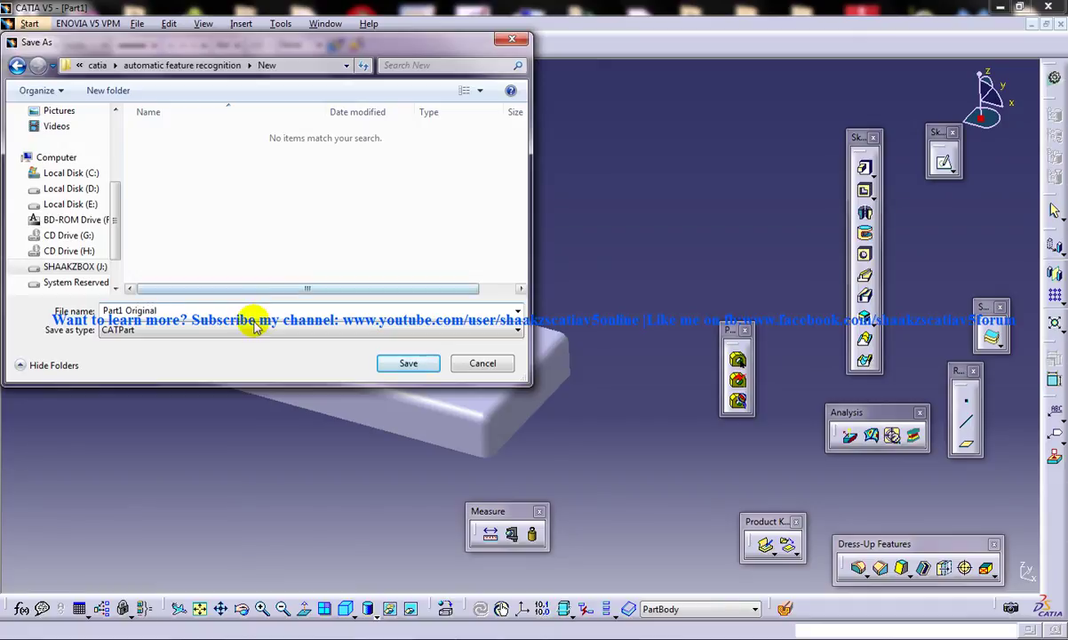
pyautogui.click(409, 364)
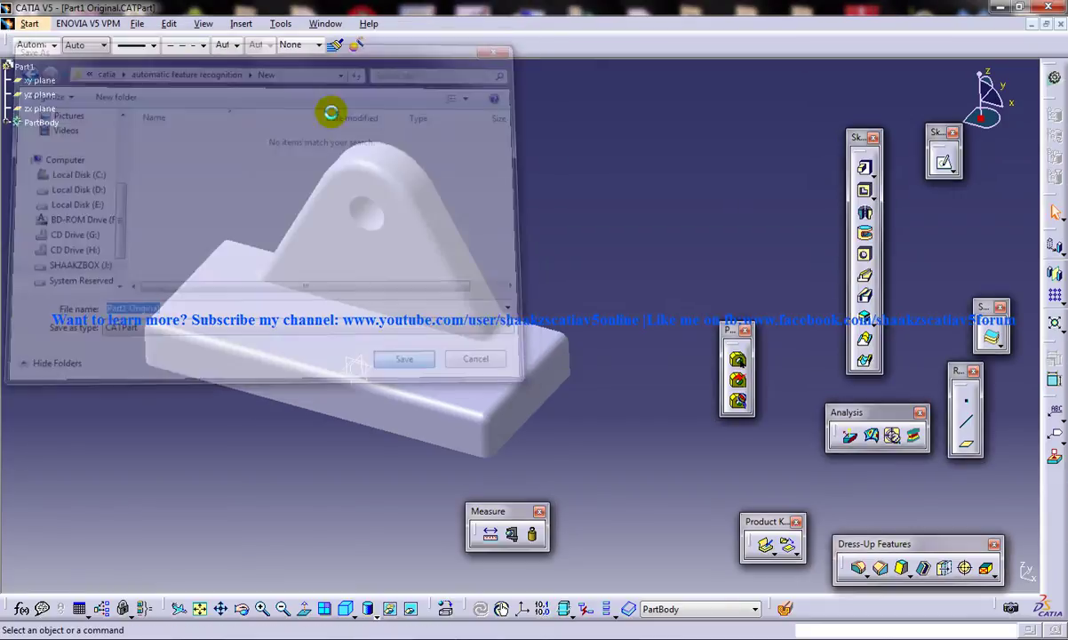
# - Save a second copy of the part as Part1 STP, of type CATPart, in the same New folder
pyautogui.click(140, 23)
pyautogui.click(173, 137)
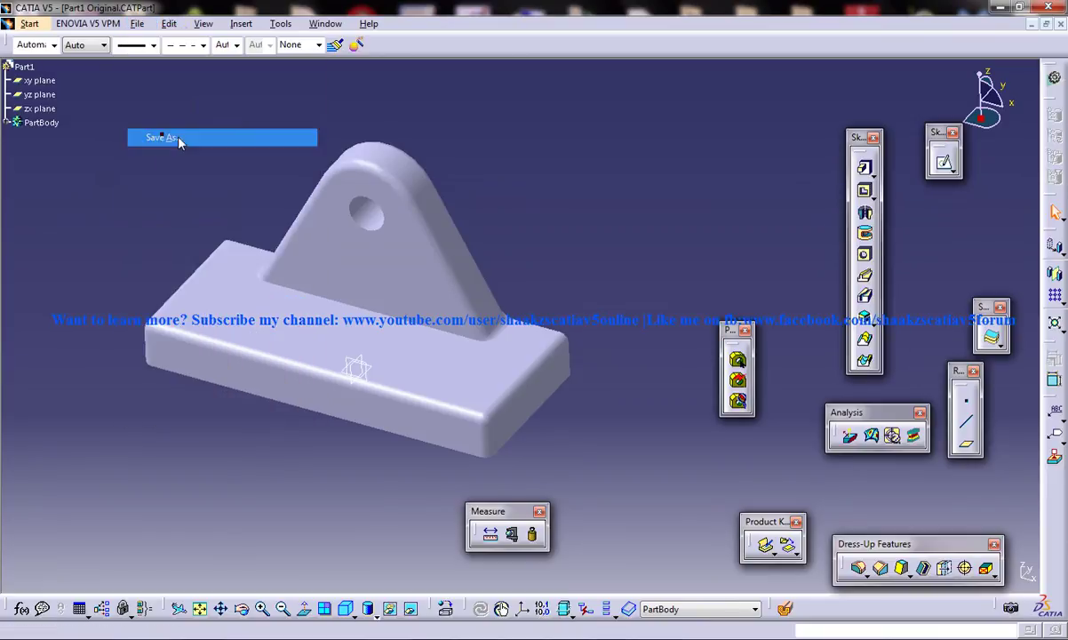
pyautogui.click(223, 180)
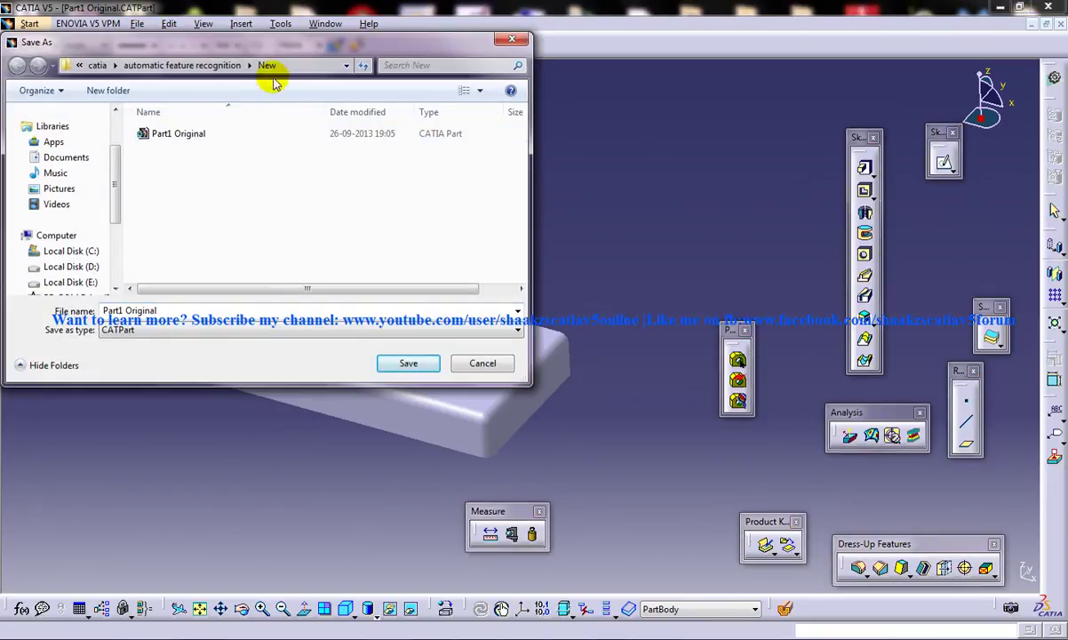
pyautogui.click(176, 310)
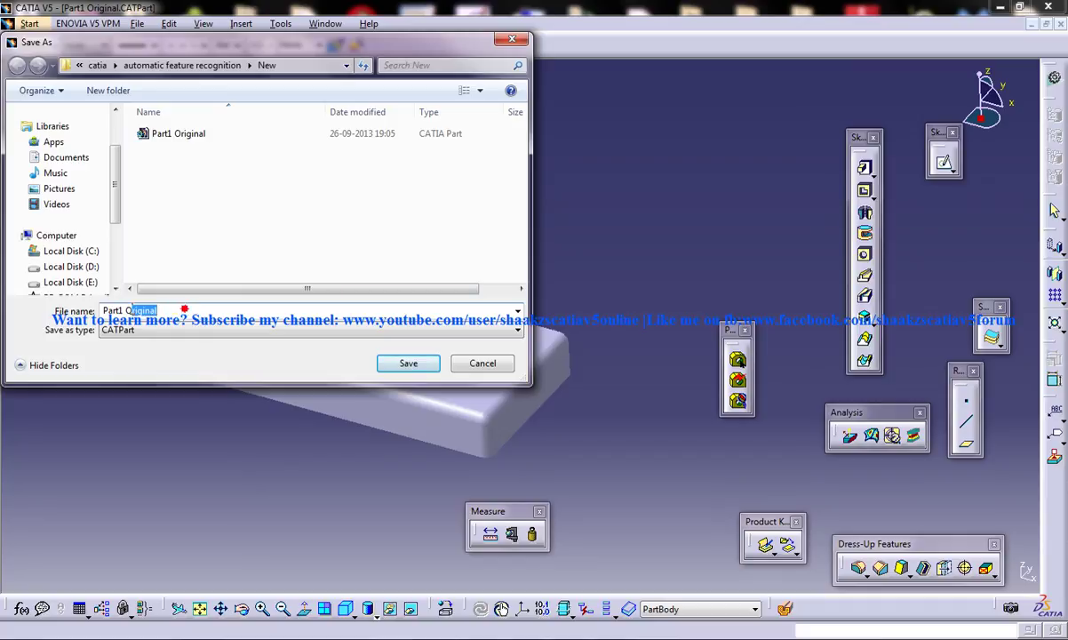
pyautogui.moveTo(184, 310); pyautogui.dragTo(127, 309)
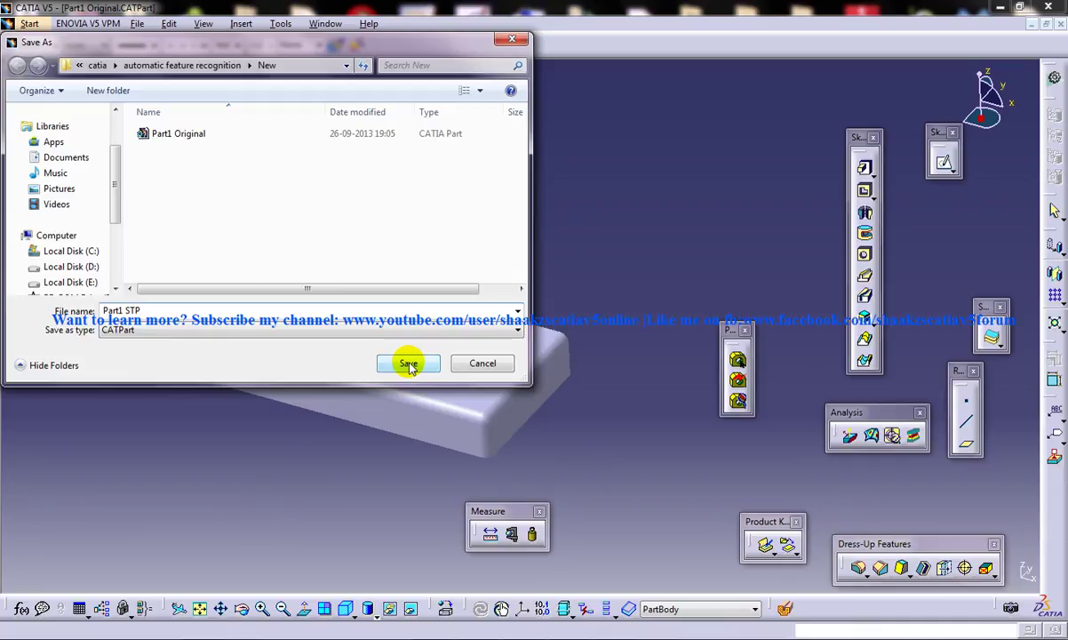
pyautogui.click(408, 365)
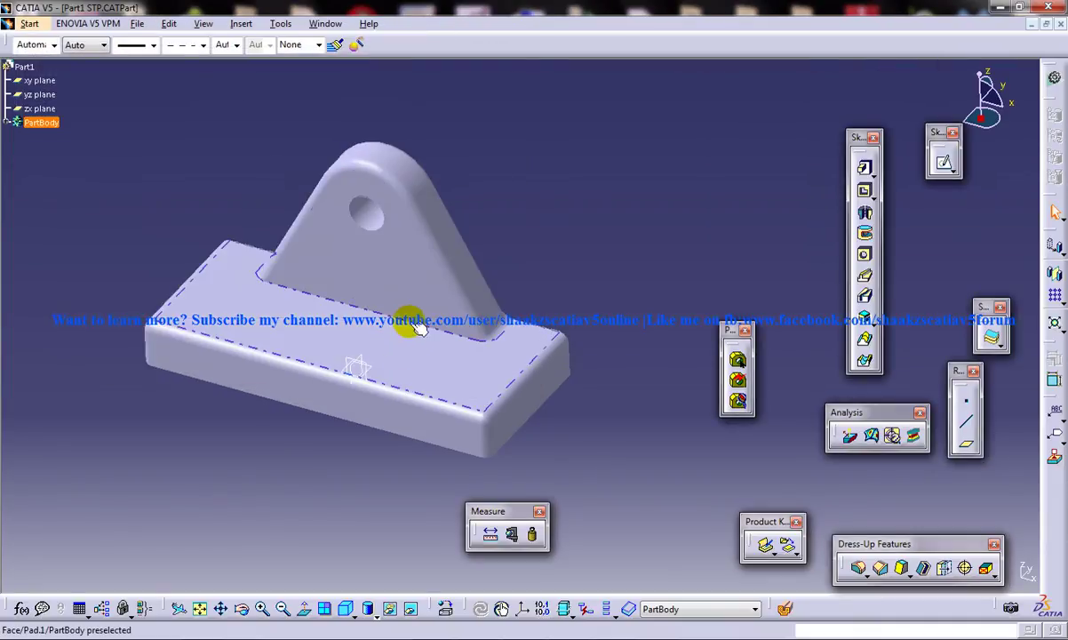
# - Delete the existing Part1 STP CATPart file from the New folder while saving under a new type
pyautogui.click(168, 24)
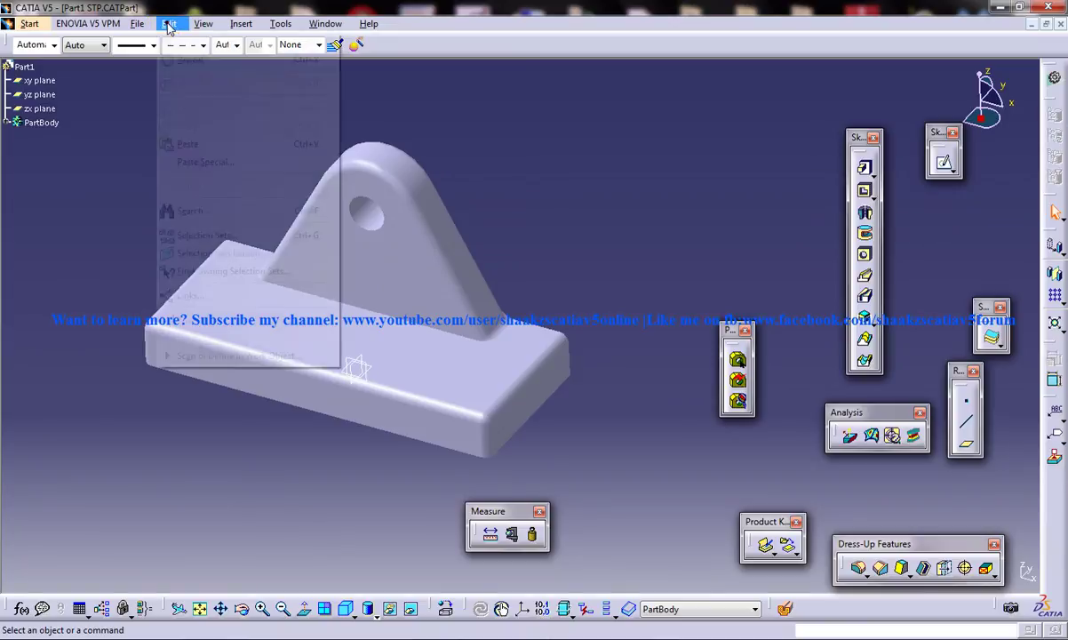
pyautogui.moveTo(137, 24)
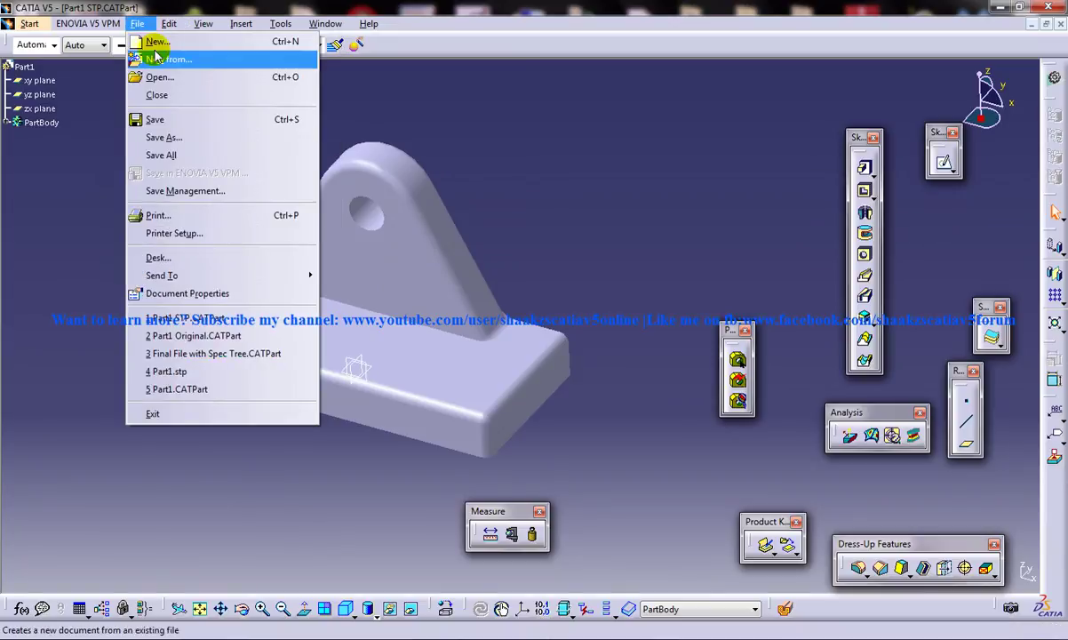
pyautogui.click(144, 136)
pyautogui.click(178, 150)
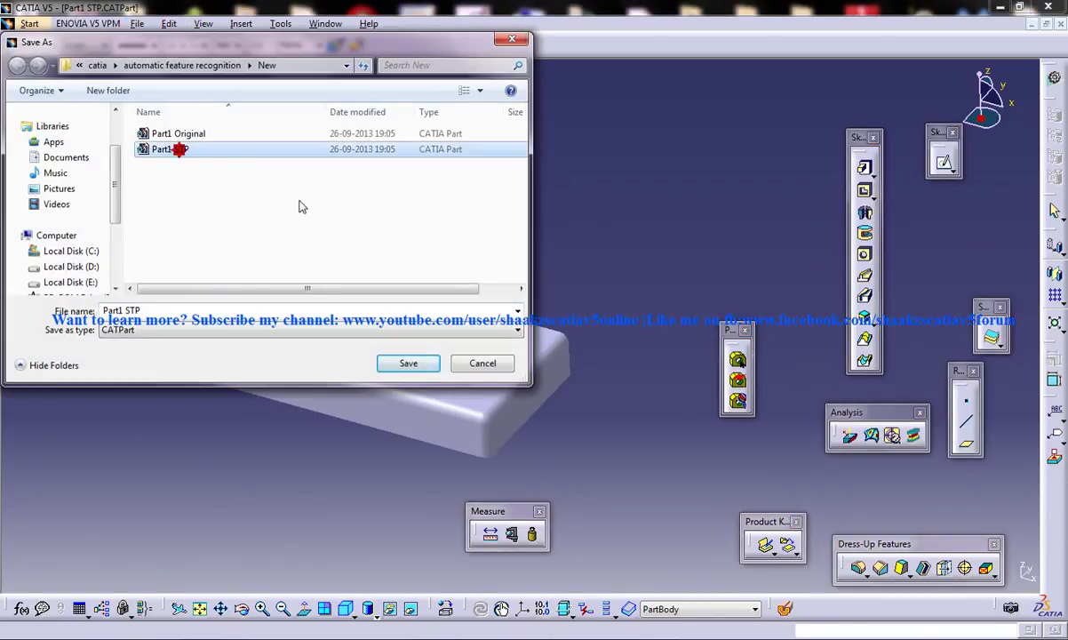
pyautogui.press('Delete')
pyautogui.press('Return')
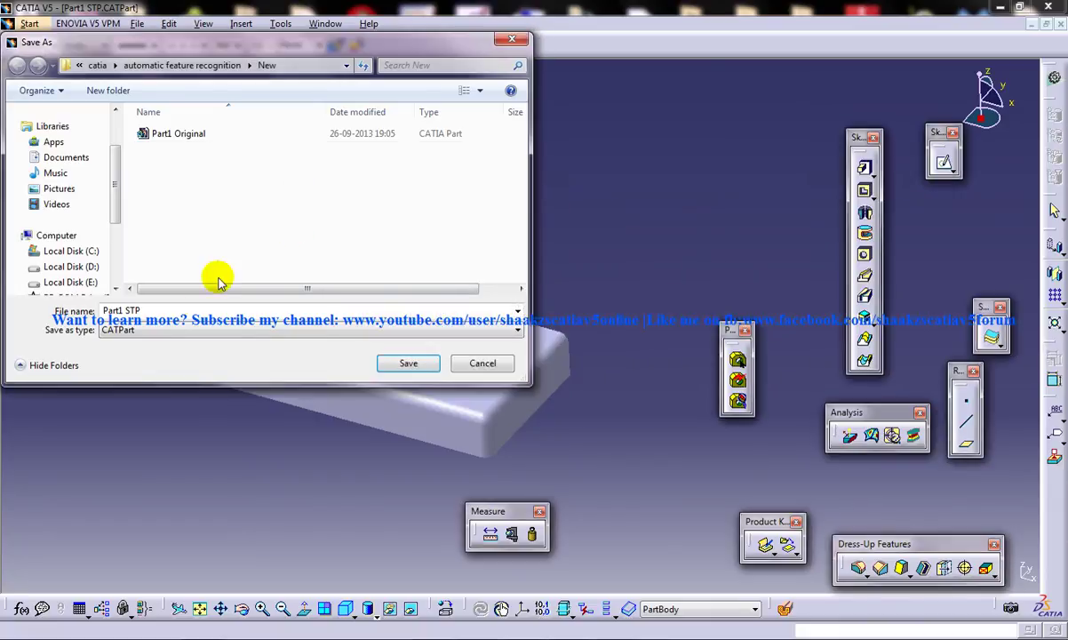
# - Try to save the part as Part1 STP of type stp in the New folder
pyautogui.click(149, 337)
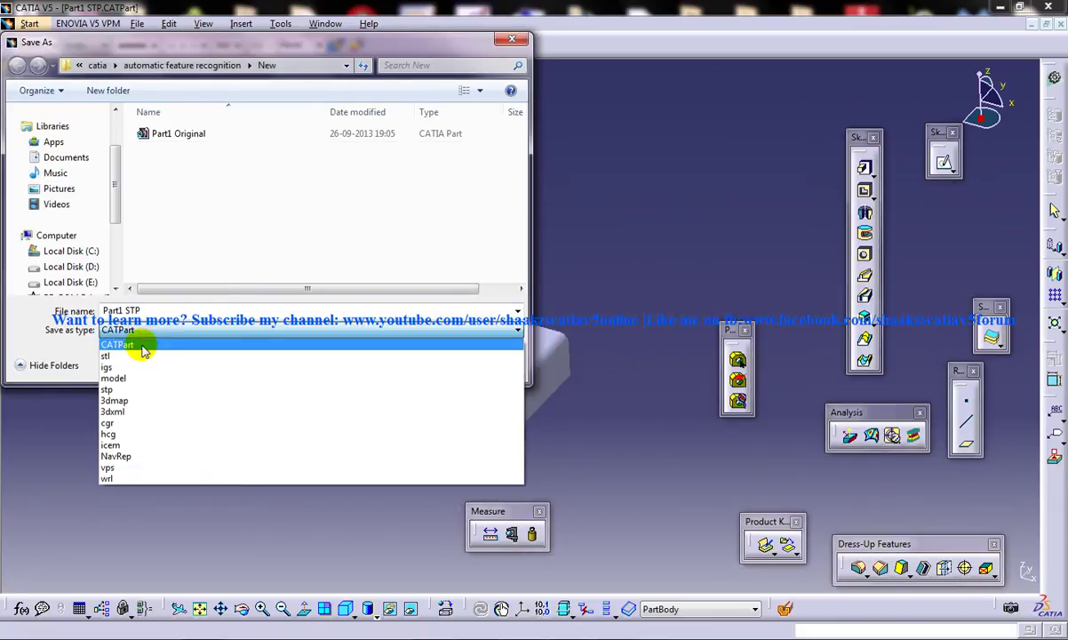
pyautogui.click(109, 390)
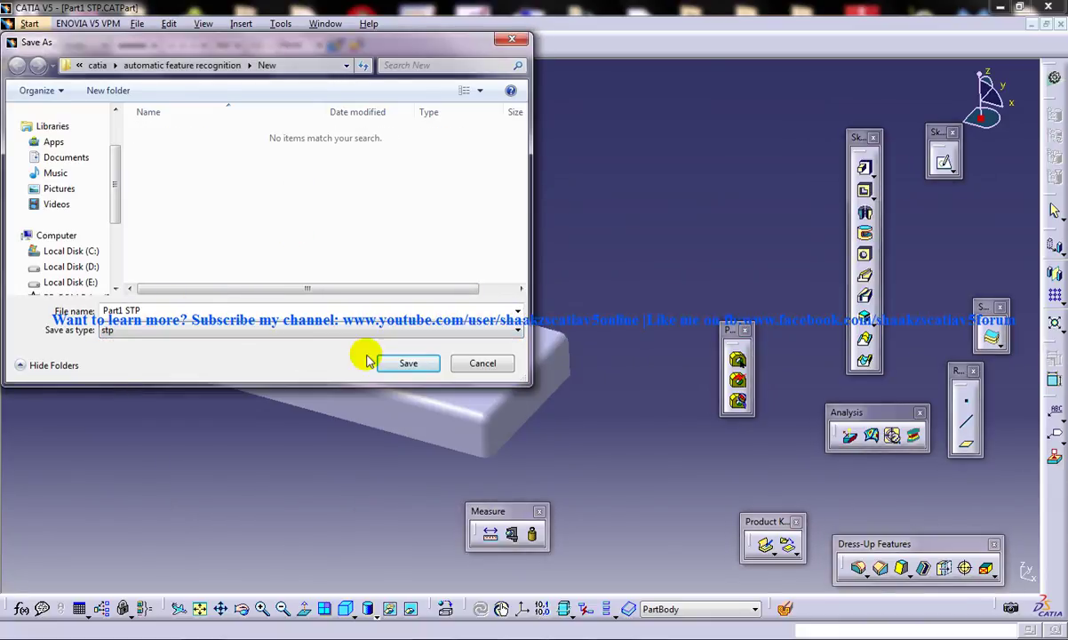
pyautogui.click(393, 357)
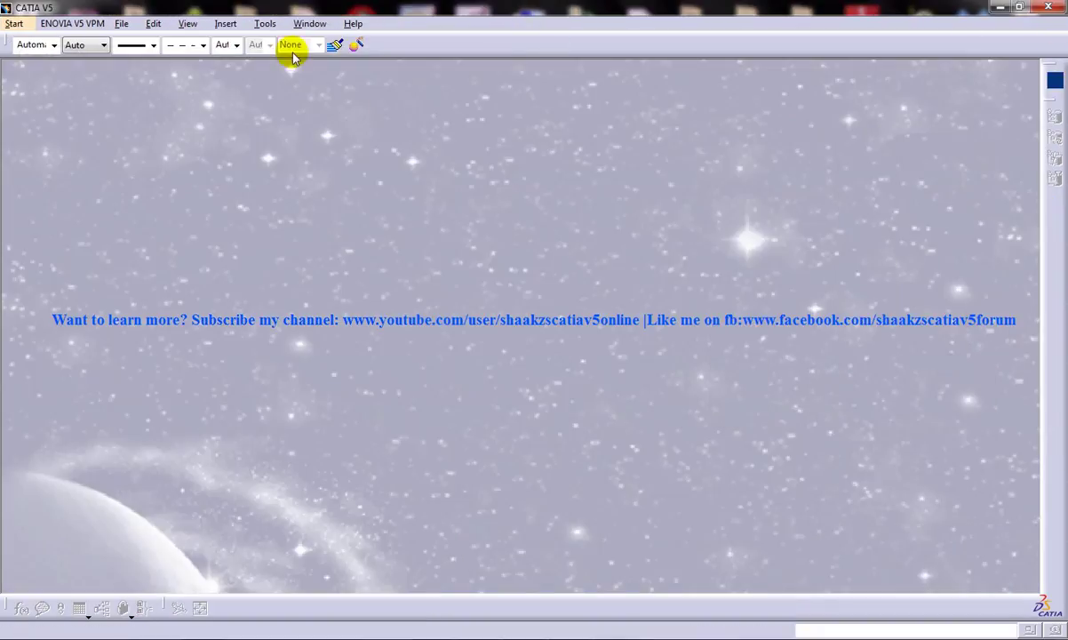
# - Open Part1 STP from the New folder inside automatic feature recognition and expand its PartBody to check the feature history
pyautogui.click(122, 24)
pyautogui.click(142, 77)
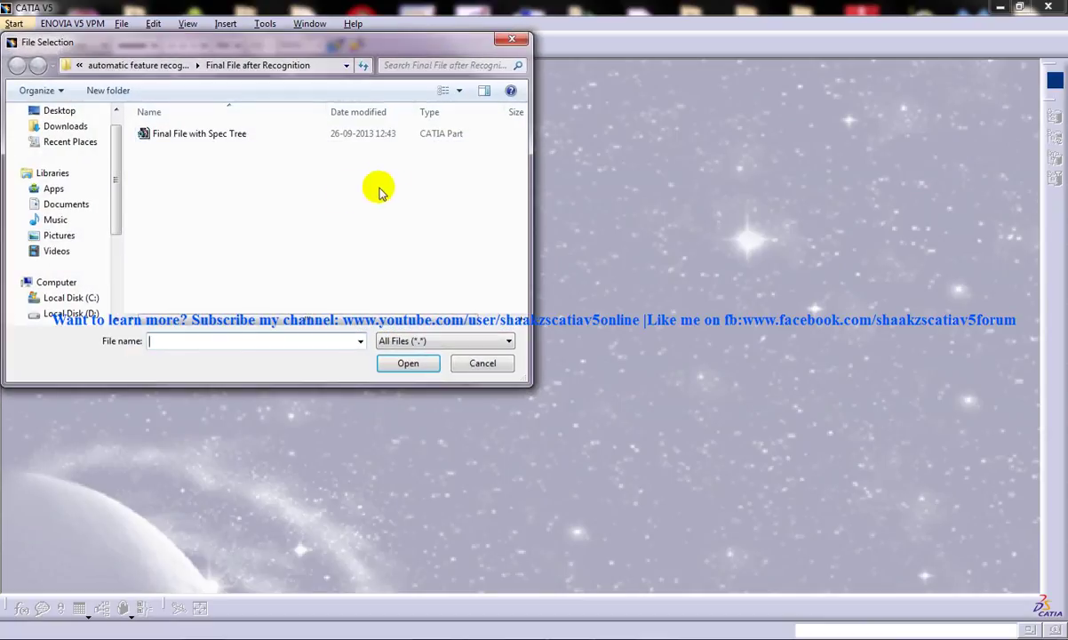
pyautogui.click(178, 69)
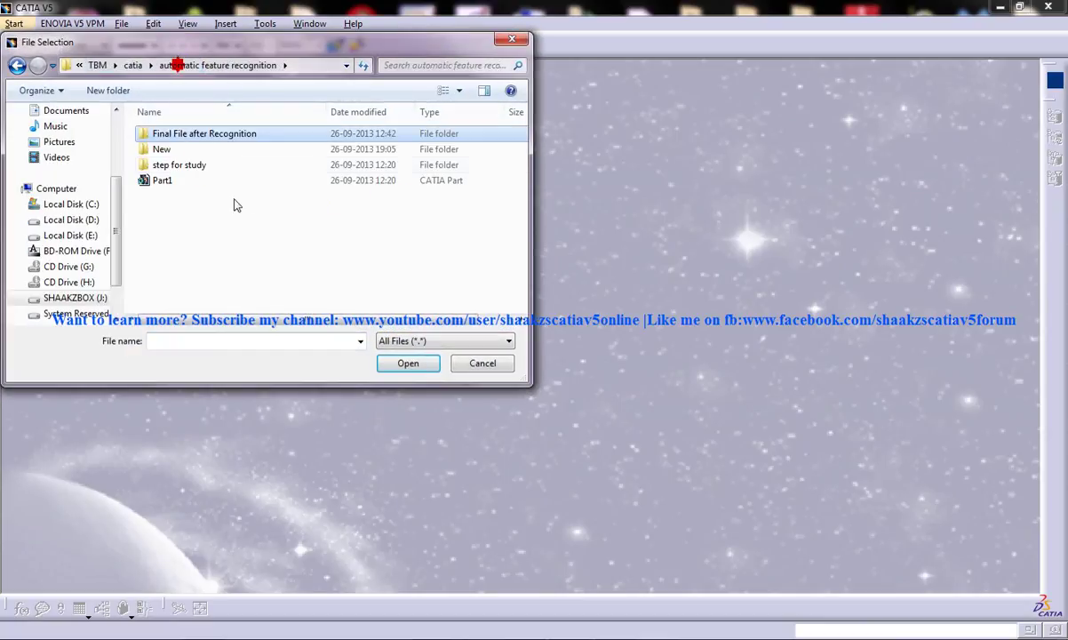
pyautogui.doubleClick(184, 150)
pyautogui.doubleClick(186, 151)
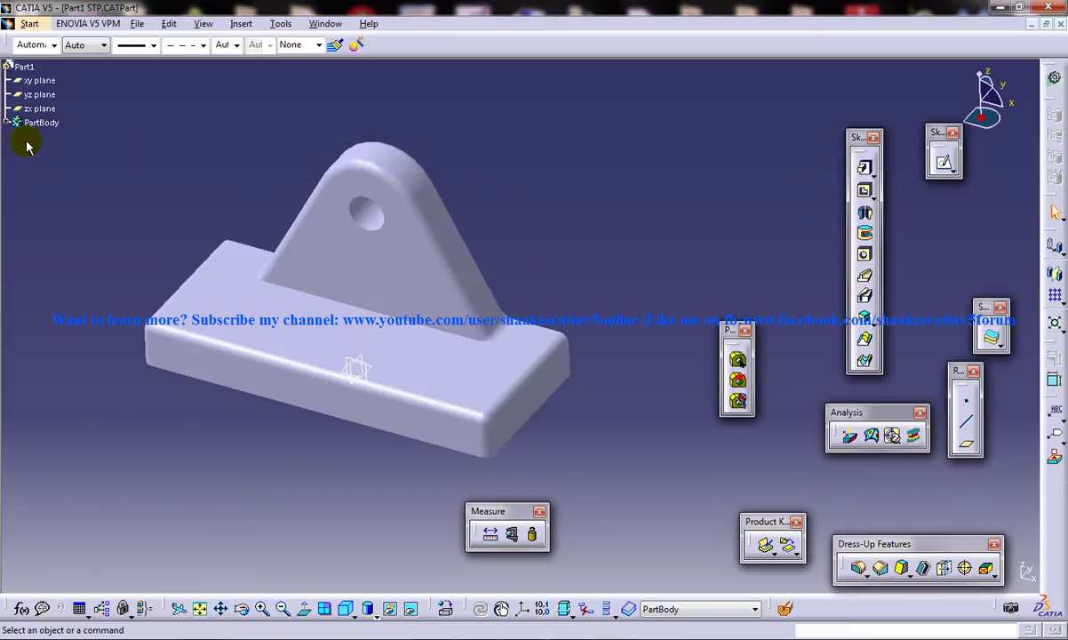
pyautogui.click(8, 124)
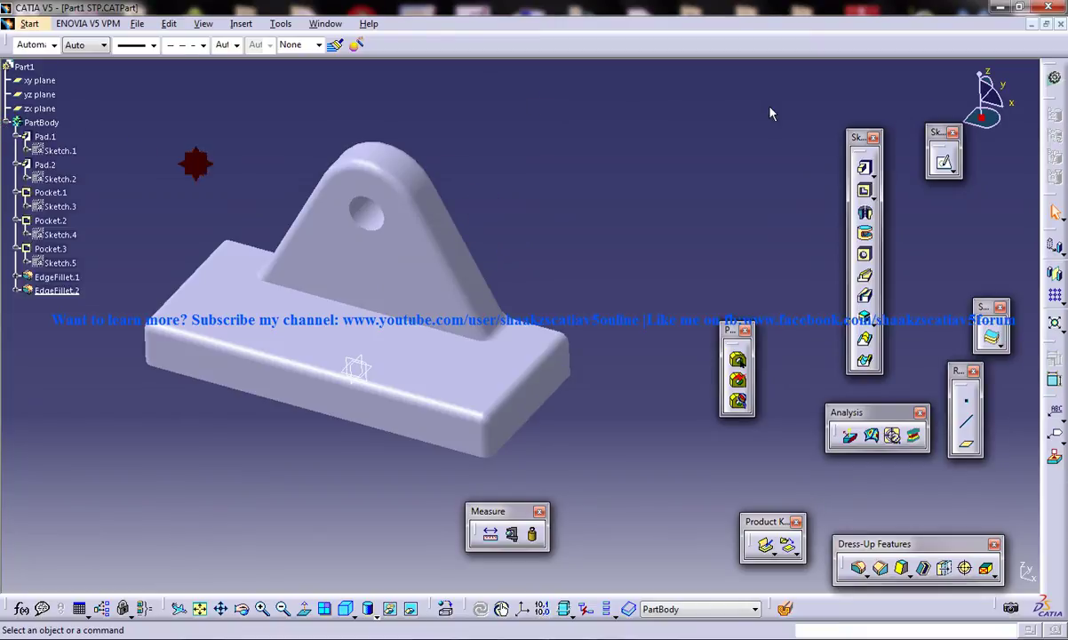
# - Close the Part1 STP part and reopen the recent file Part1 Original.CATPart
pyautogui.click(1060, 26)
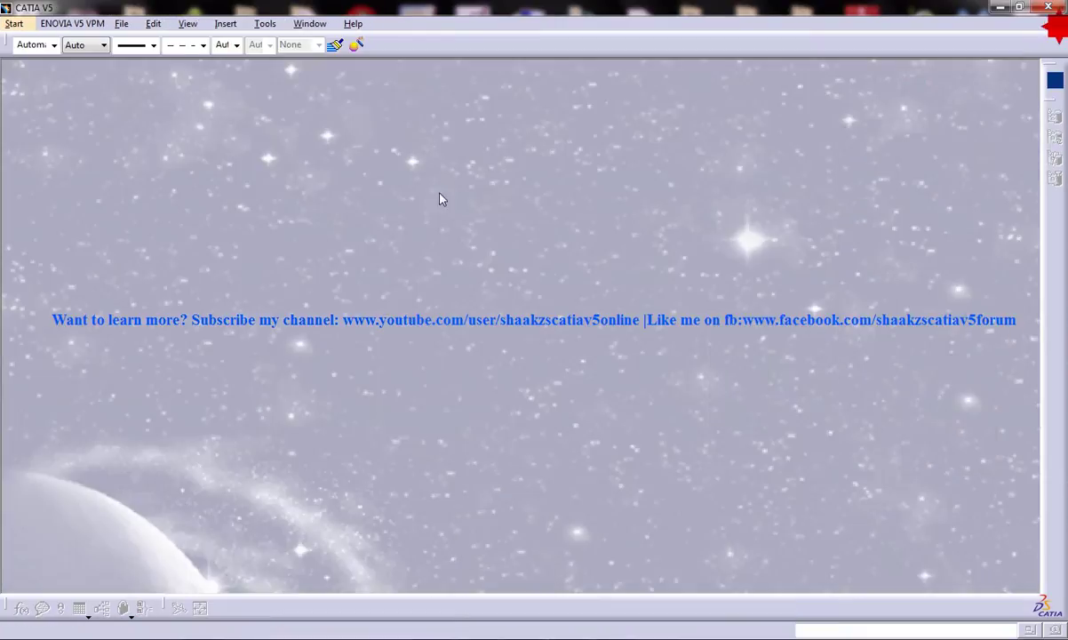
pyautogui.click(120, 23)
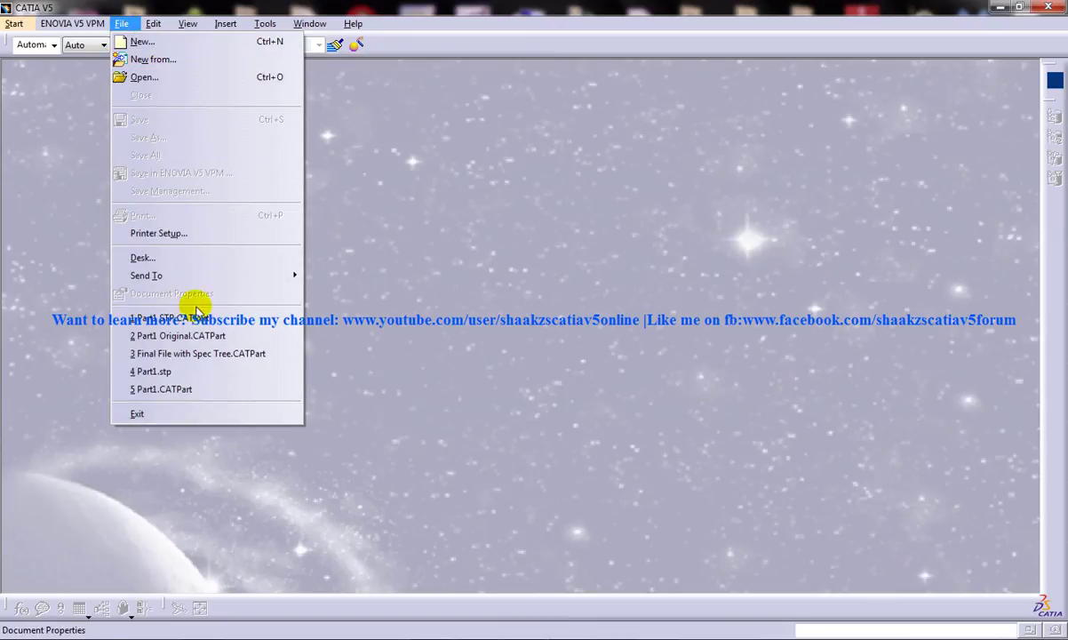
pyautogui.click(203, 336)
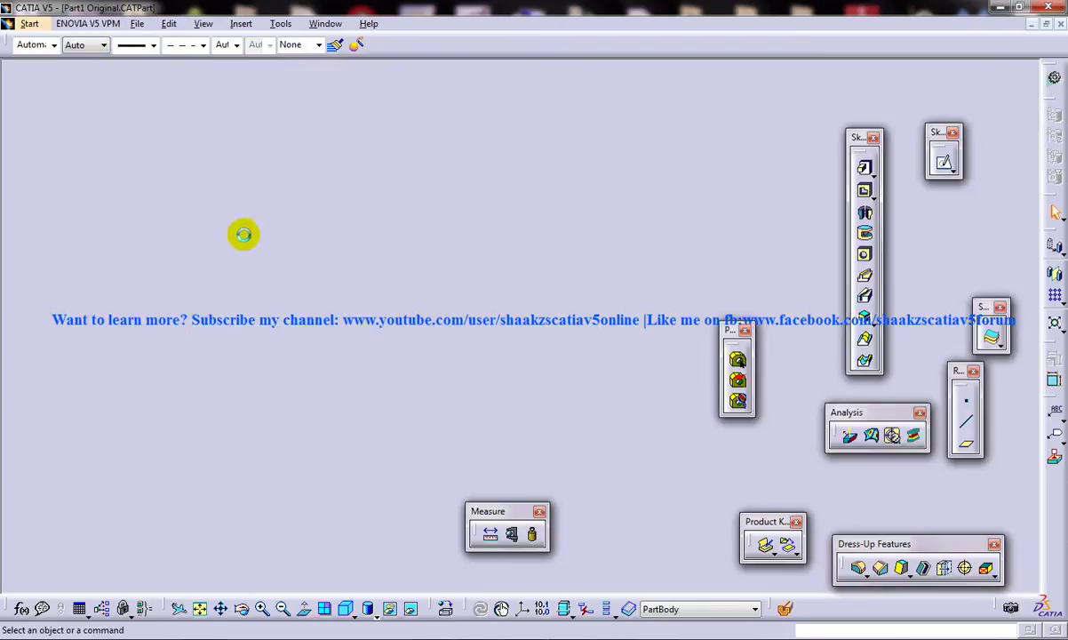
# - Save the original part as Part1 STP, of type stp, in the New folder
pyautogui.click(137, 23)
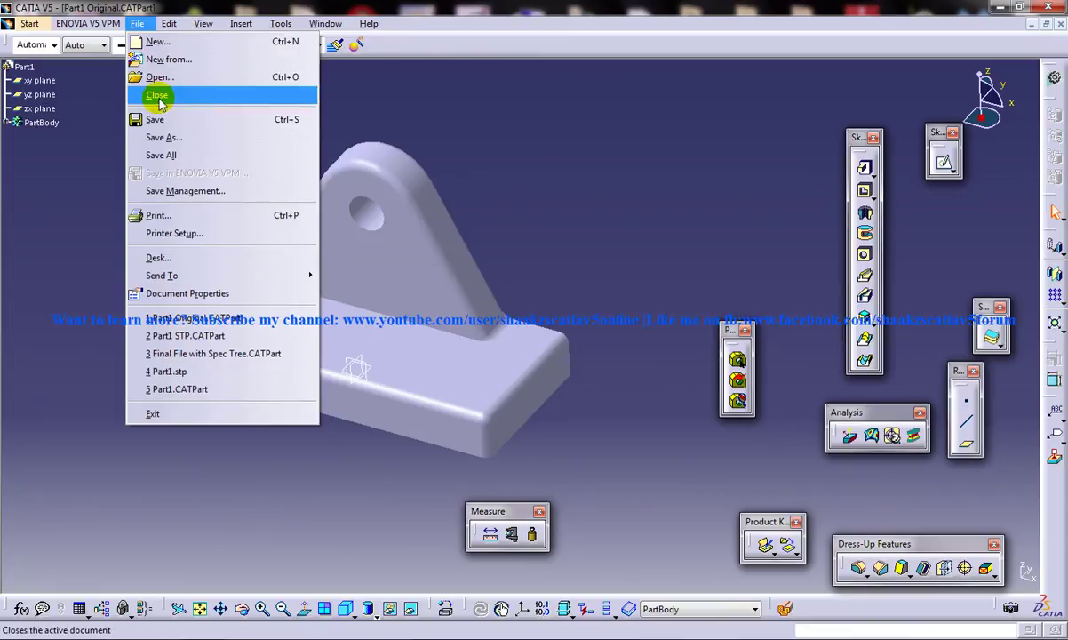
pyautogui.click(164, 138)
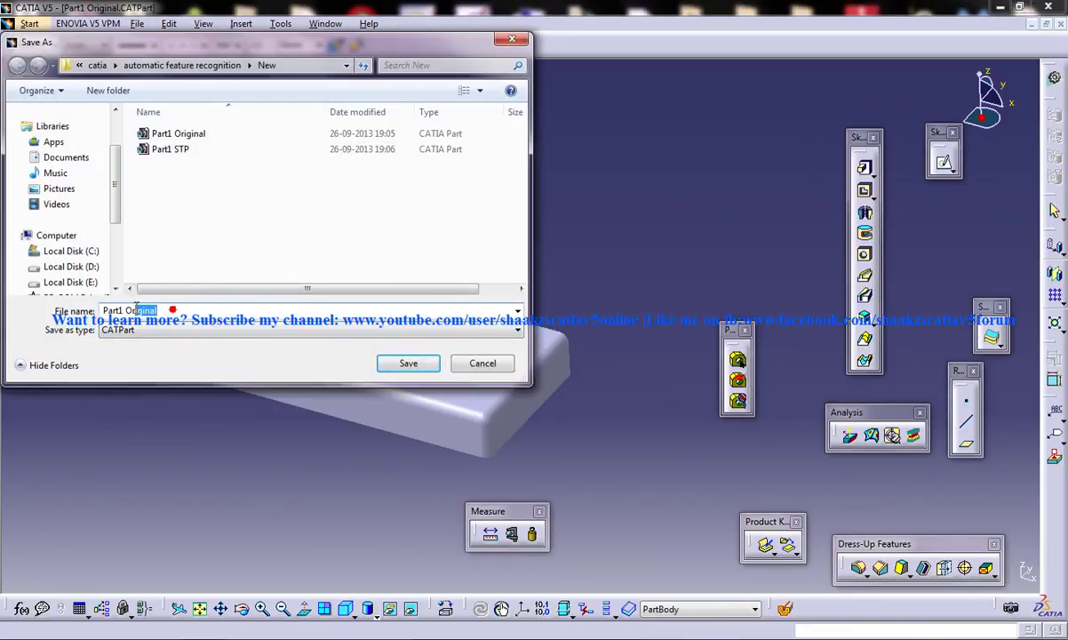
pyautogui.moveTo(136, 310); pyautogui.dragTo(126, 310)
pyautogui.write('STP')
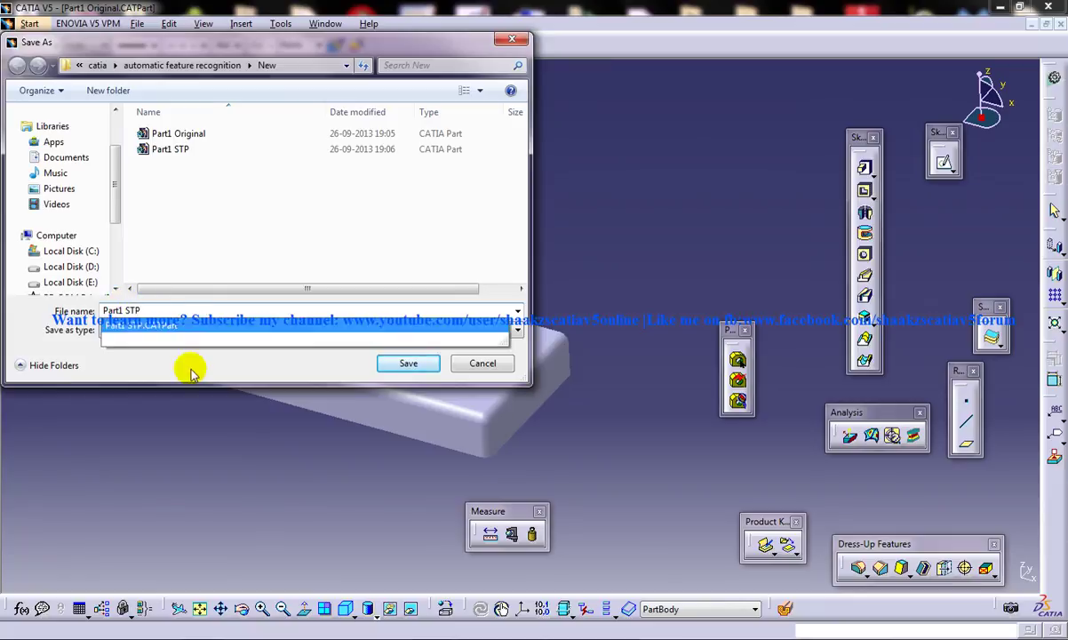
pyautogui.click(199, 371)
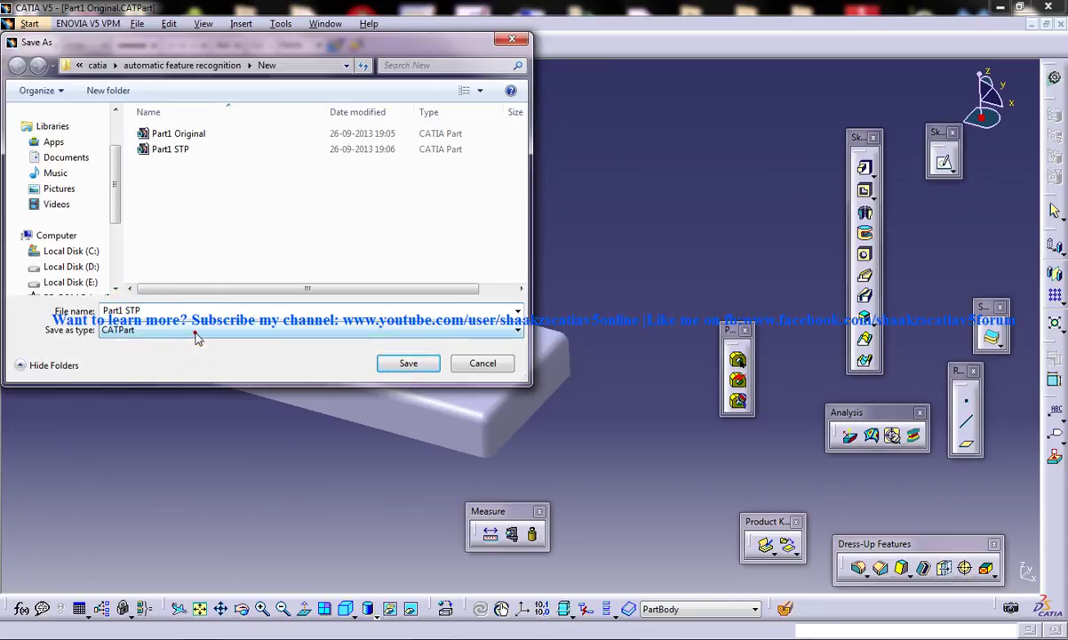
pyautogui.click(196, 334)
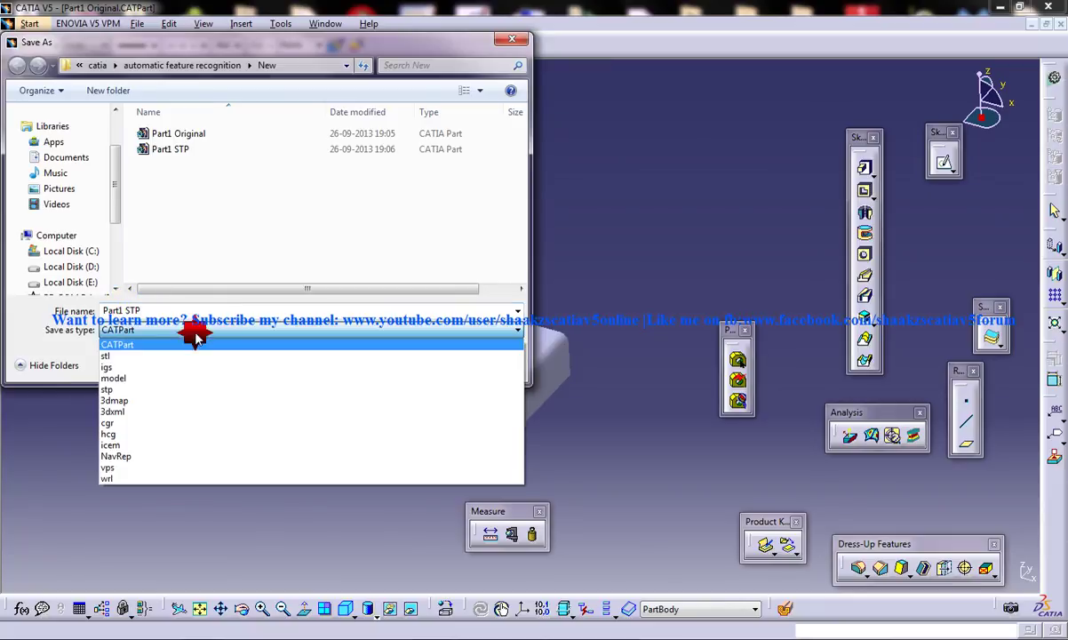
pyautogui.click(130, 392)
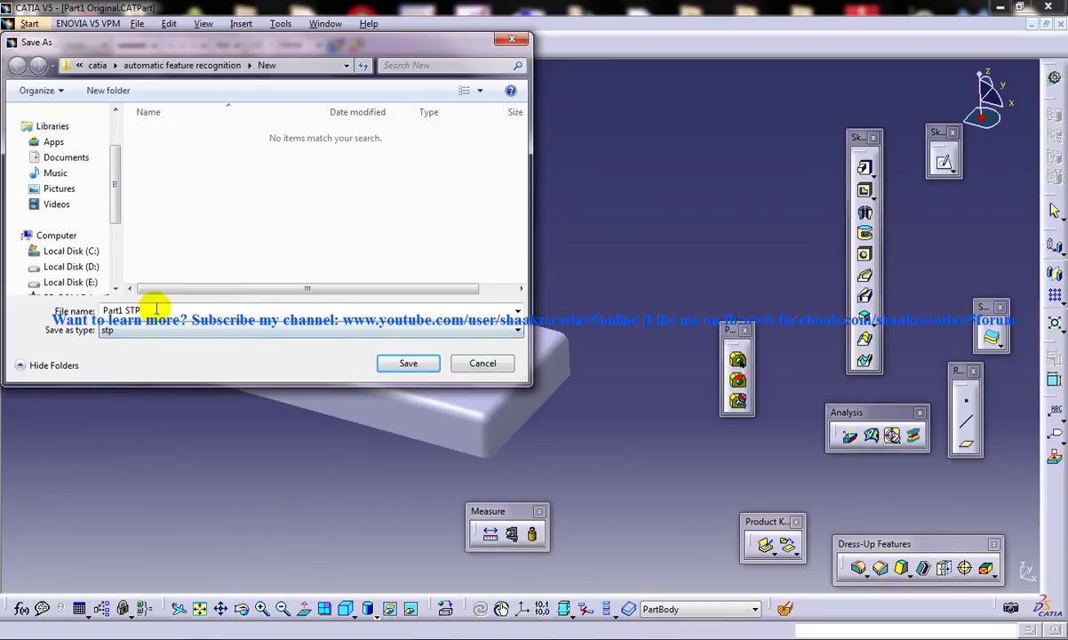
pyautogui.click(404, 364)
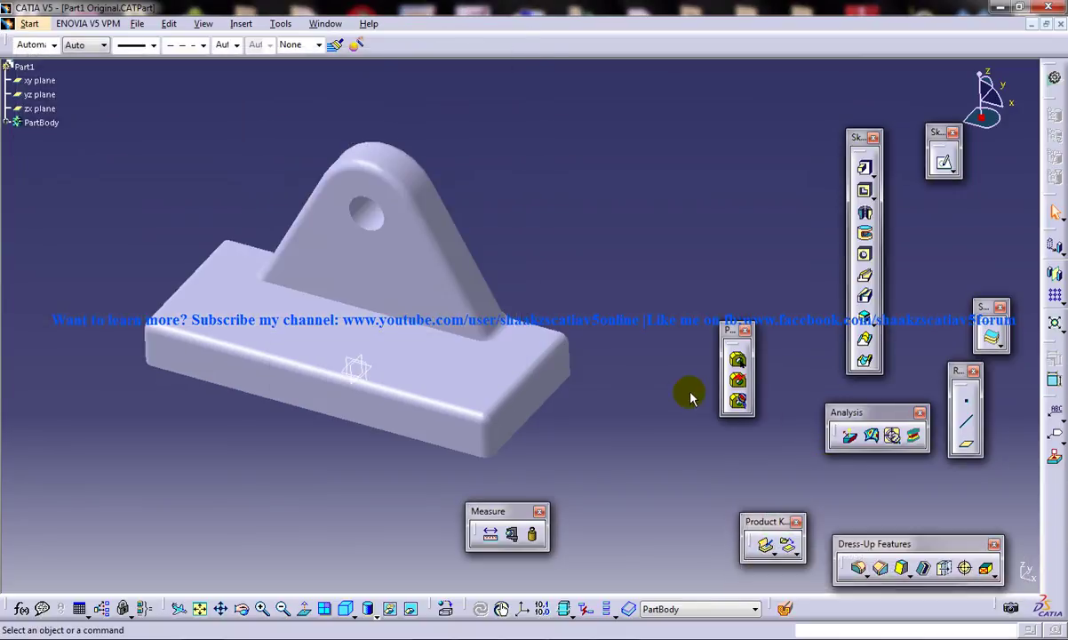
# - Close the original part and open the stp version of Part1 STP from the New folder, dismissing the transfer report
pyautogui.moveTo(575, 204); pyautogui.dragTo(544, 238, button='middle')
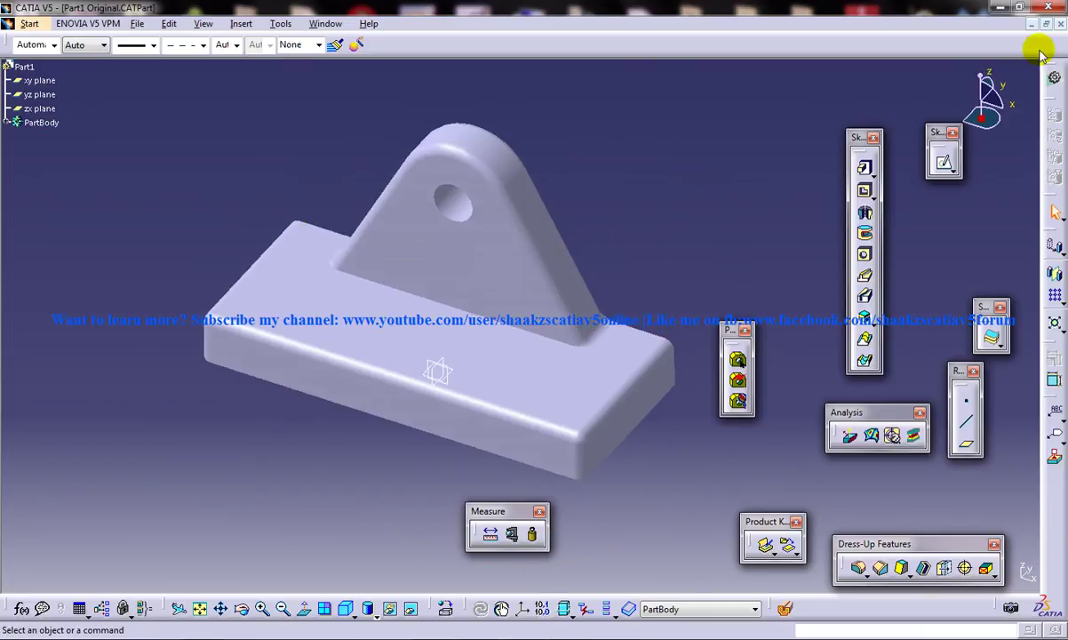
pyautogui.click(1058, 24)
pyautogui.click(122, 23)
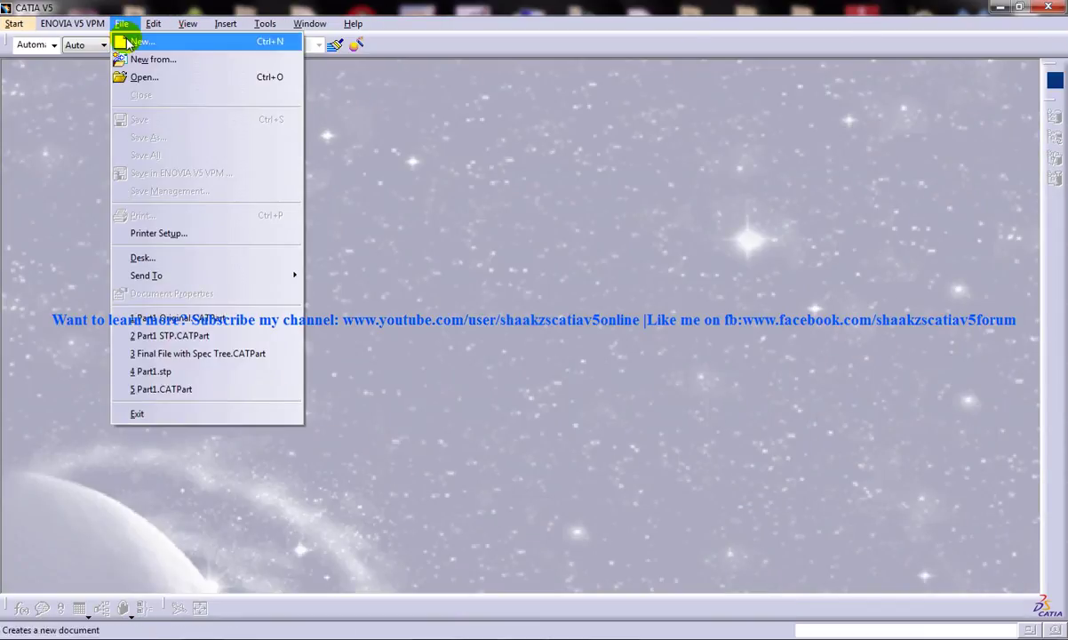
pyautogui.click(156, 77)
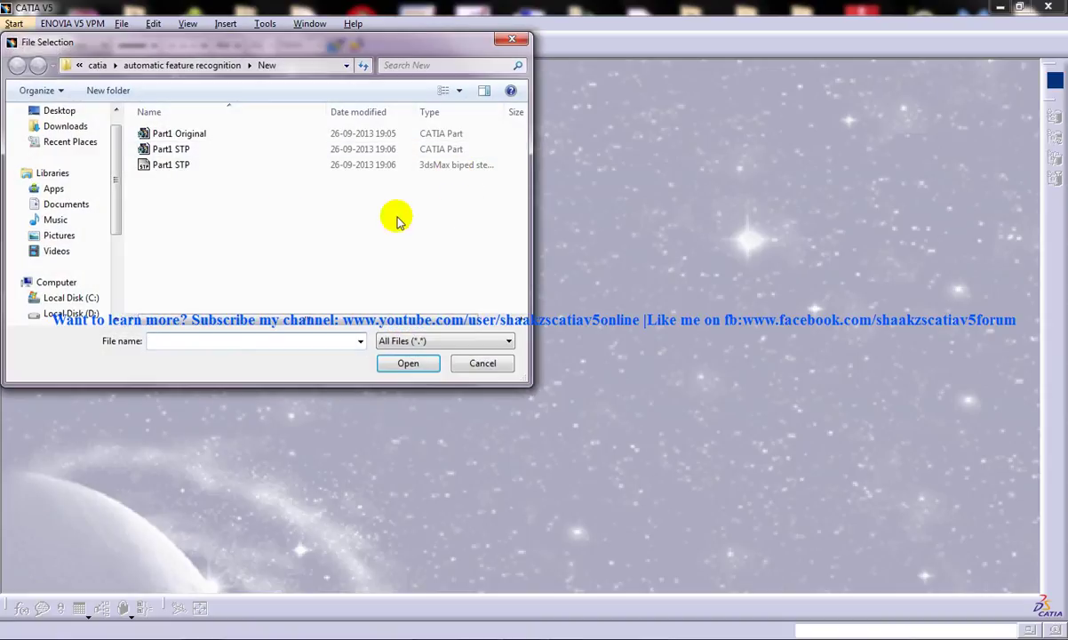
pyautogui.doubleClick(164, 164)
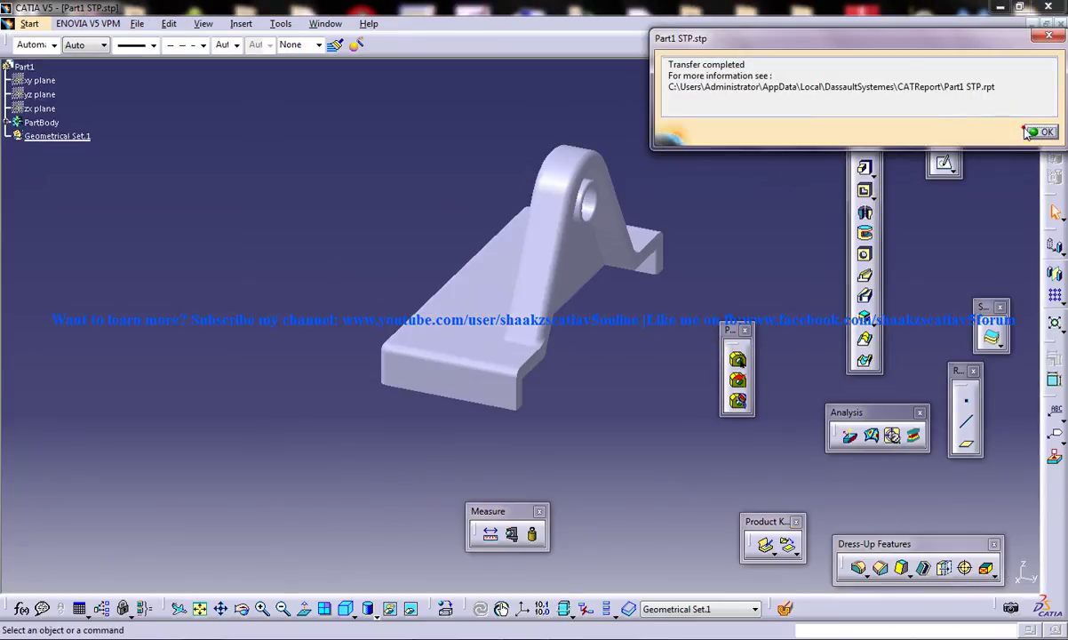
pyautogui.click(1039, 131)
# - Expand the imported part's PartBody and examine its tree contents and the bracket's solid geometry
pyautogui.moveTo(334, 269); pyautogui.dragTo(364, 237, button='middle')
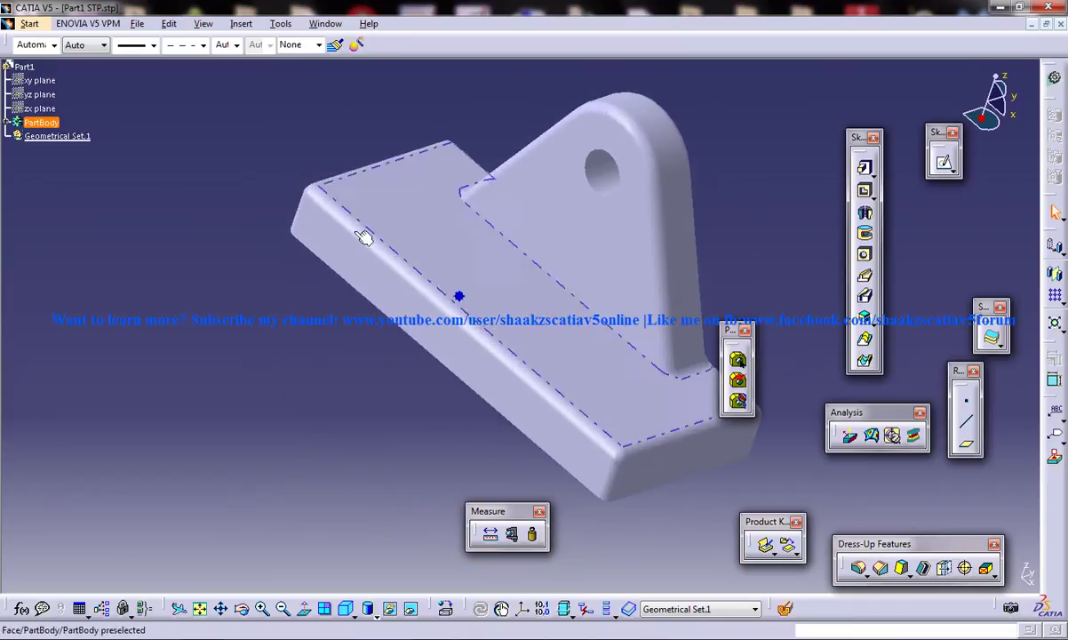
pyautogui.click(7, 123)
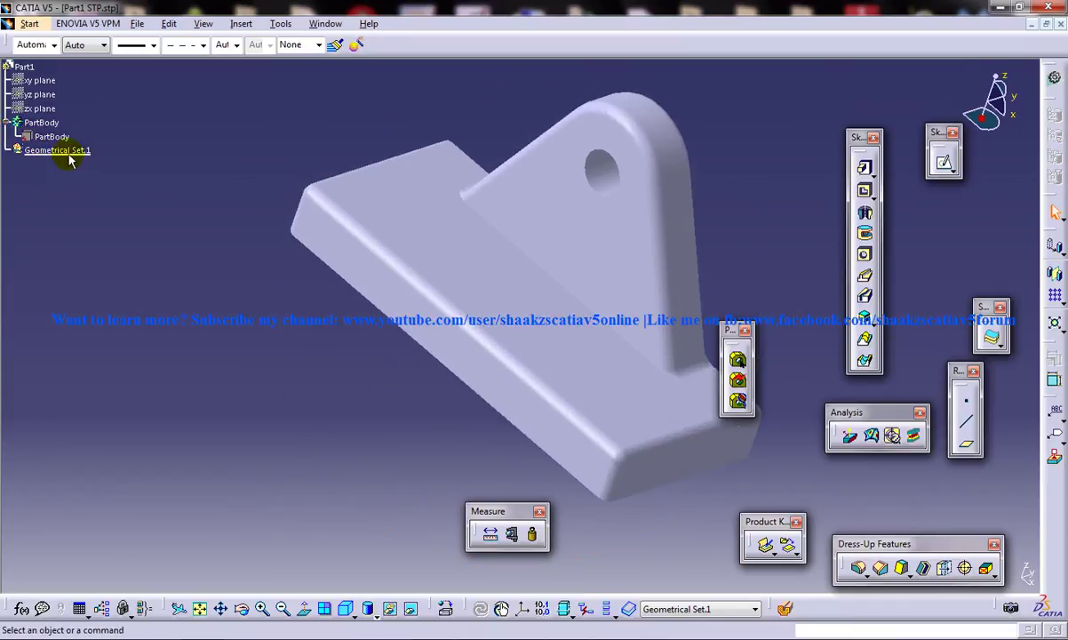
pyautogui.moveTo(421, 394); pyautogui.dragTo(477, 345, button='middle')
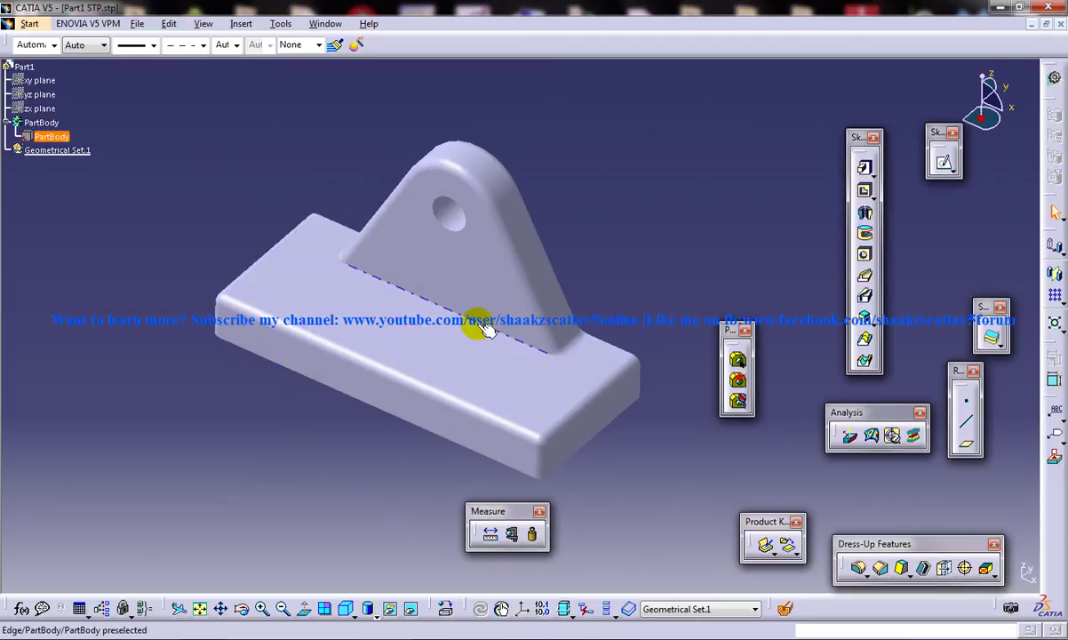